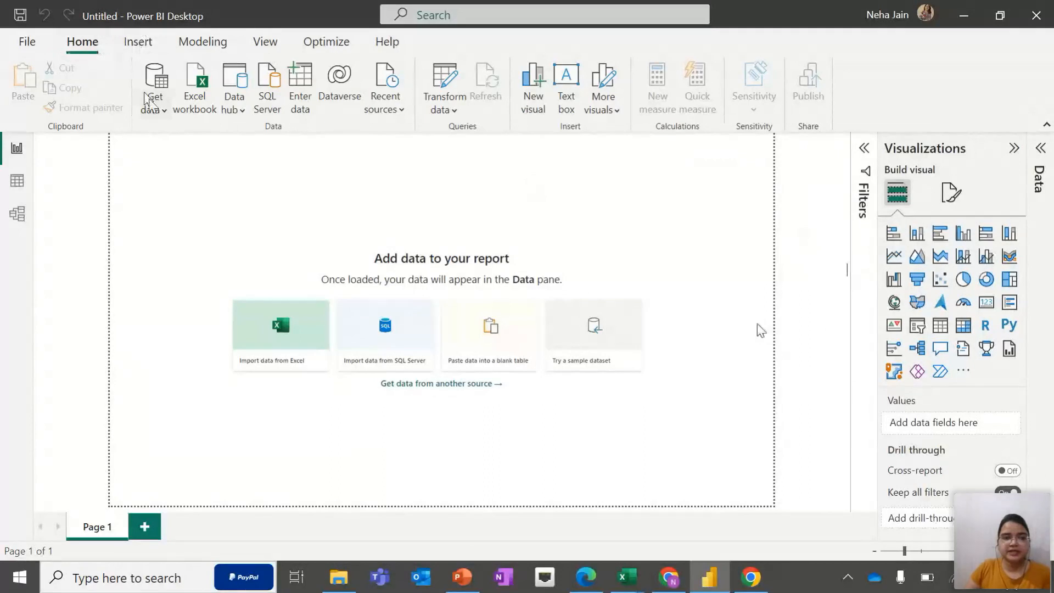
Browse the File and Database connector categories in the Get Data dialog, then close it
{"action": "left_click", "coordinate": [158, 111]}
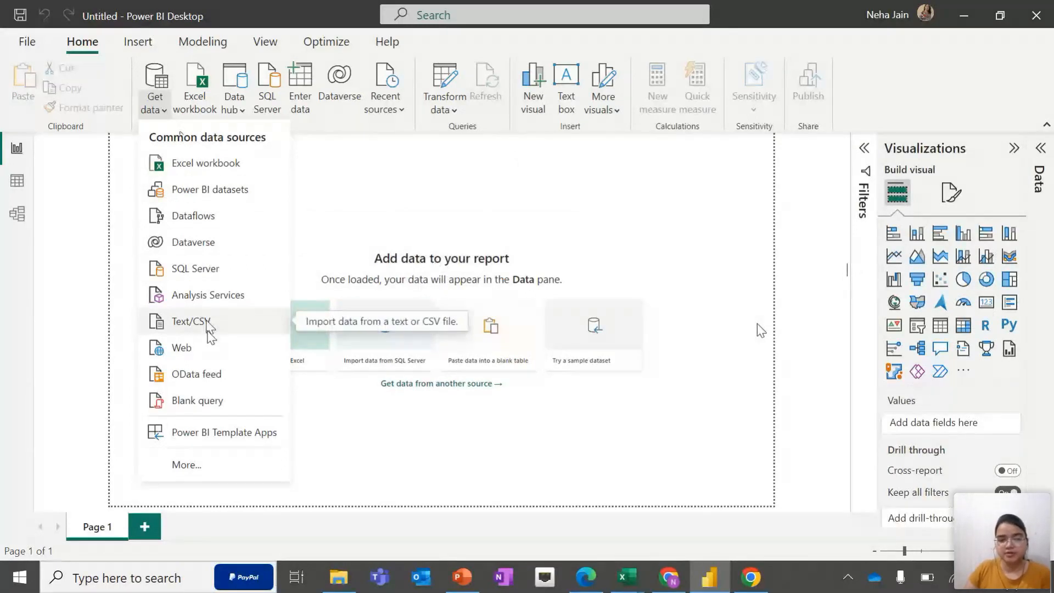
{"action": "left_click", "coordinate": [212, 468]}
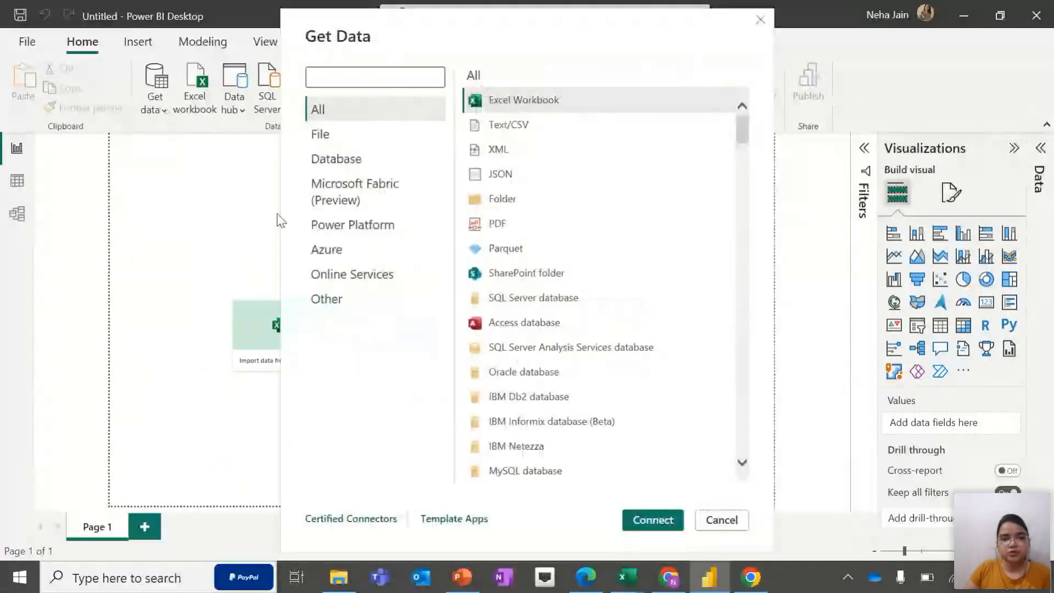
{"action": "left_click", "coordinate": [320, 134]}
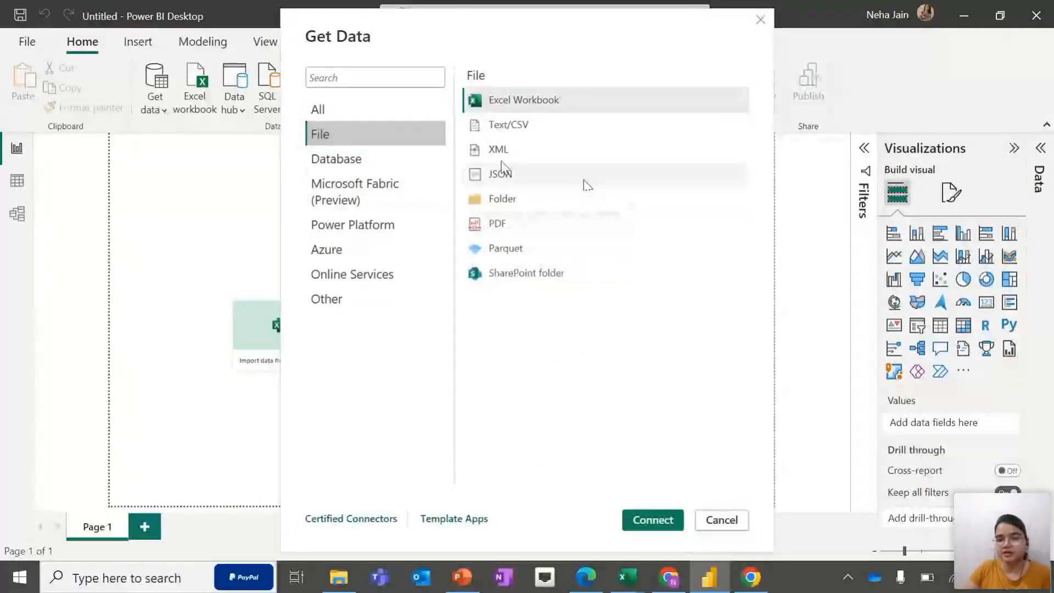
{"action": "left_click", "coordinate": [336, 159]}
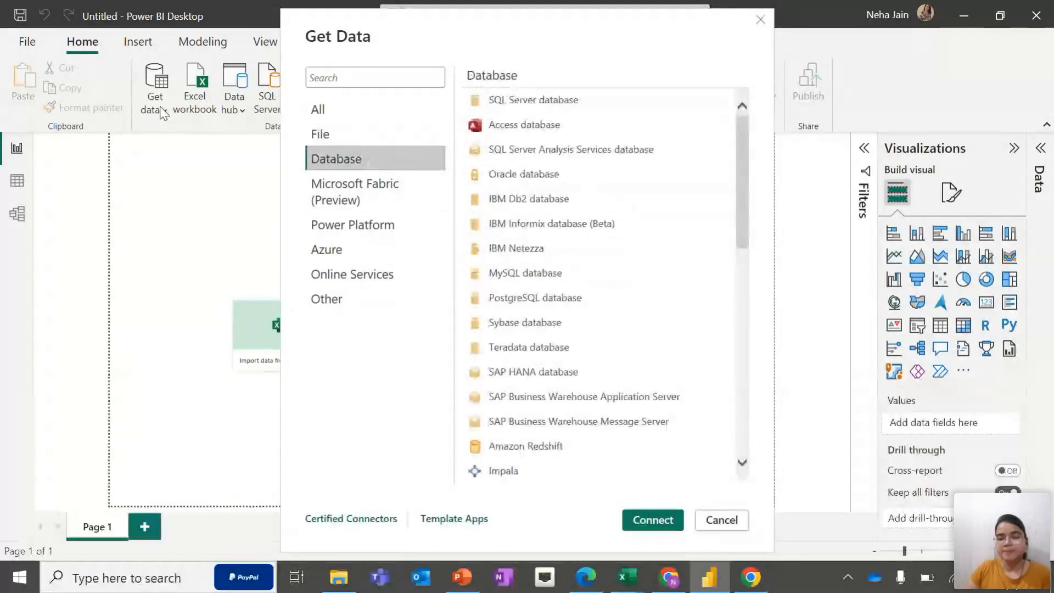
{"action": "scroll", "coordinate": [586, 269], "scroll_direction": "down", "scroll_amount": 8}
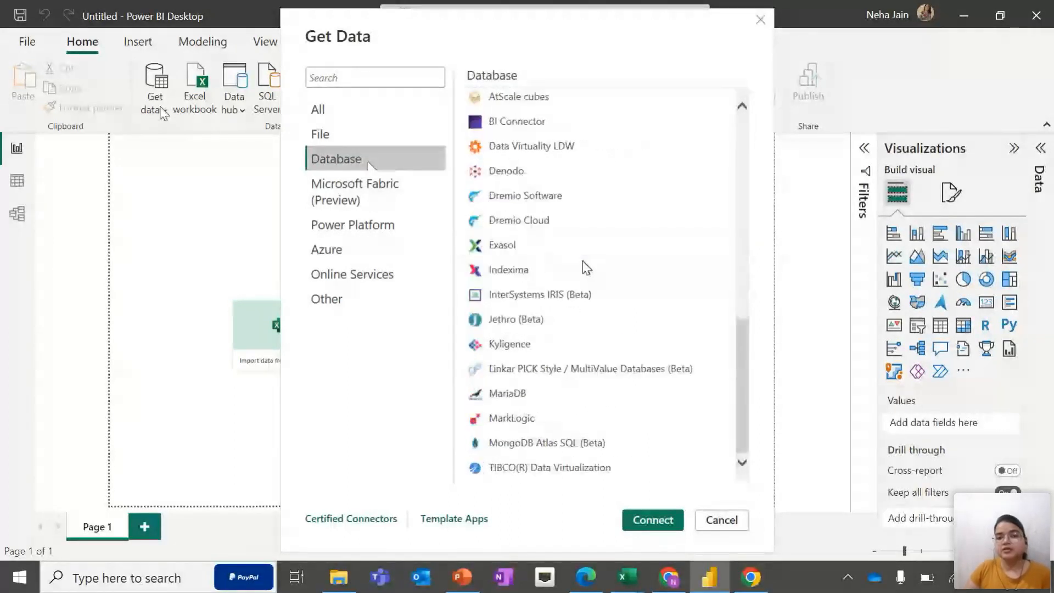
{"action": "left_click", "coordinate": [761, 20]}
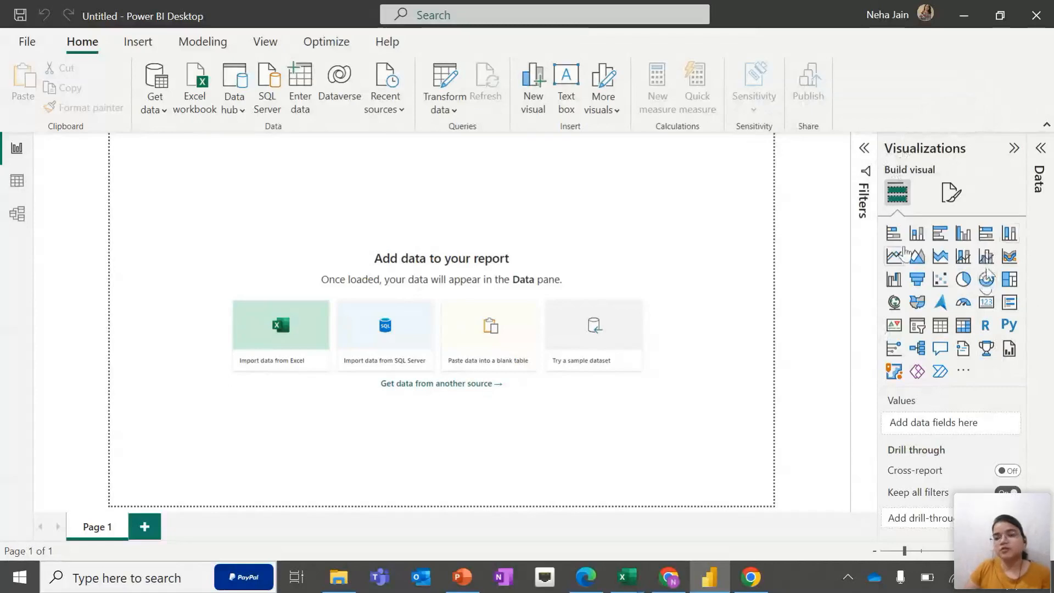
Expand the Data pane next to the Visualizations pane
{"action": "left_click", "coordinate": [896, 235]}
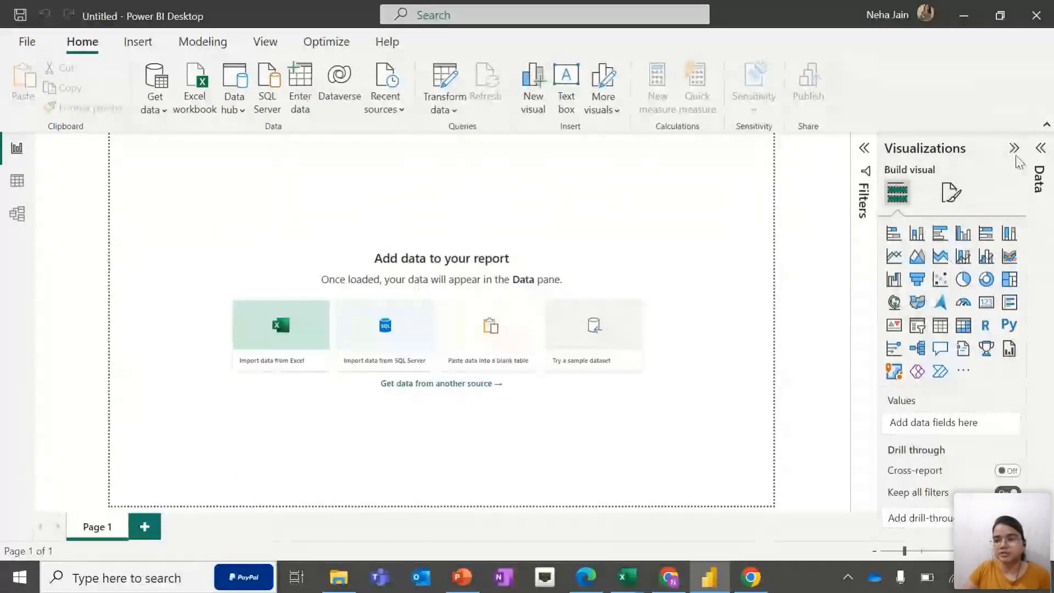
{"action": "left_click", "coordinate": [1038, 160]}
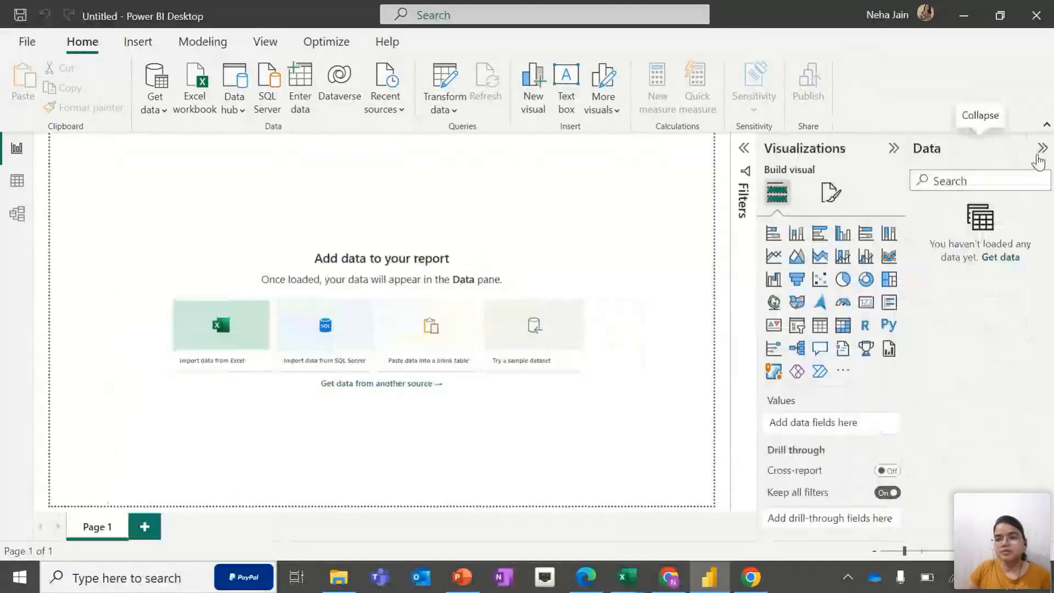
{"action": "left_click", "coordinate": [997, 263]}
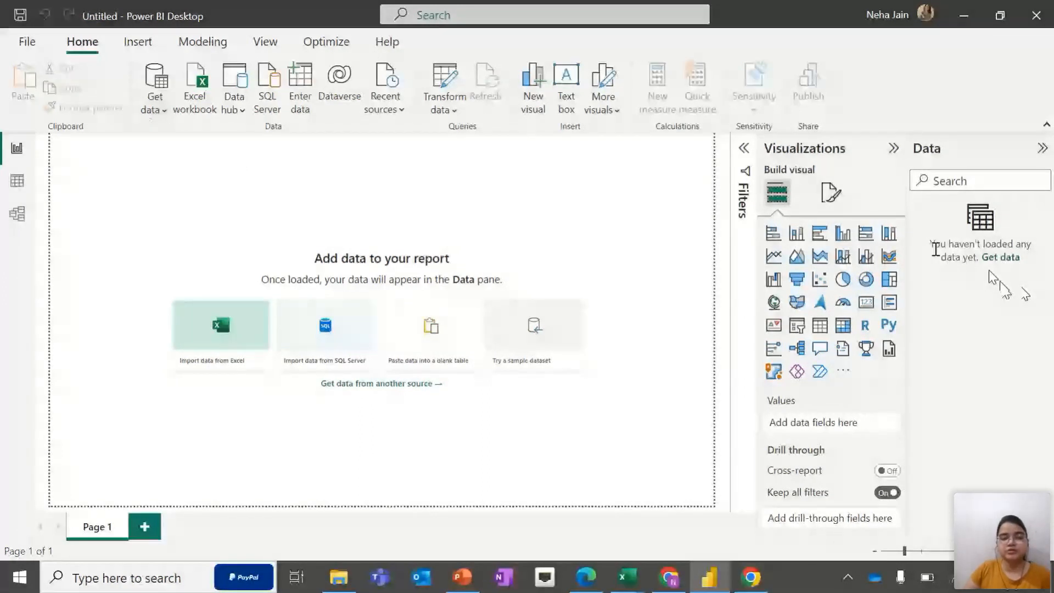
Start importing an Excel workbook and open the Financial_Data file from the Downloads Data folder
{"action": "left_click", "coordinate": [153, 110]}
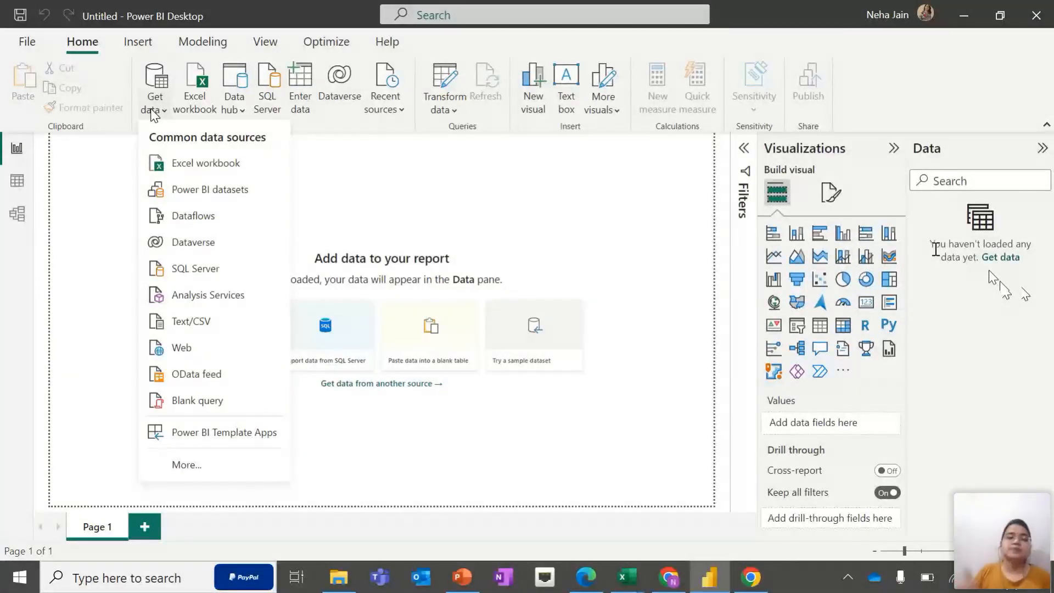
{"action": "left_click", "coordinate": [200, 163]}
{"action": "double_click", "coordinate": [197, 178]}
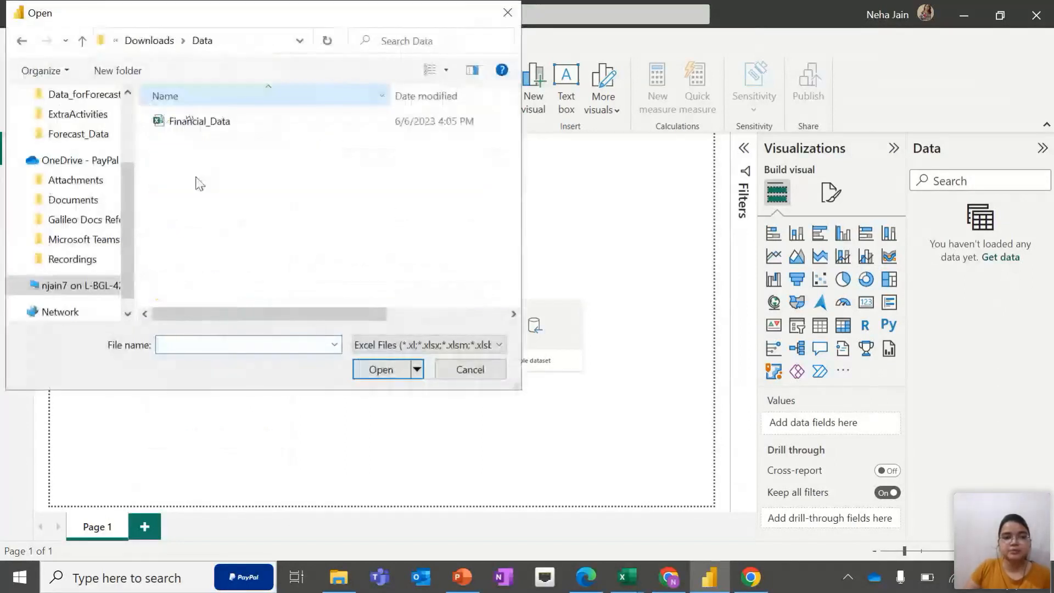
{"action": "left_click", "coordinate": [189, 122]}
{"action": "left_click", "coordinate": [373, 378]}
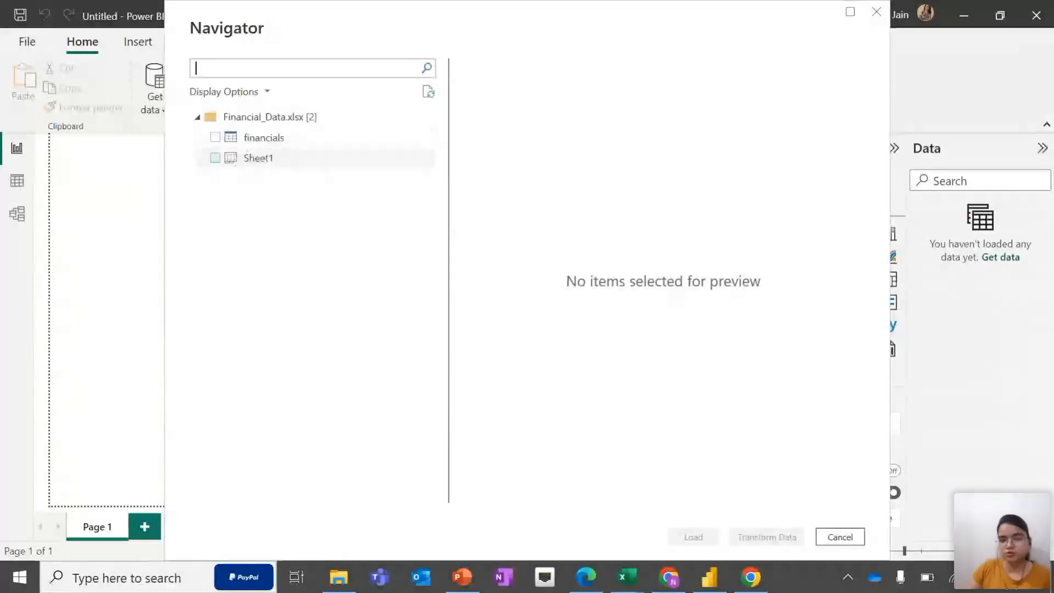
Select both the financials table and Sheet1 in the Navigator and load them
{"action": "left_click", "coordinate": [210, 141]}
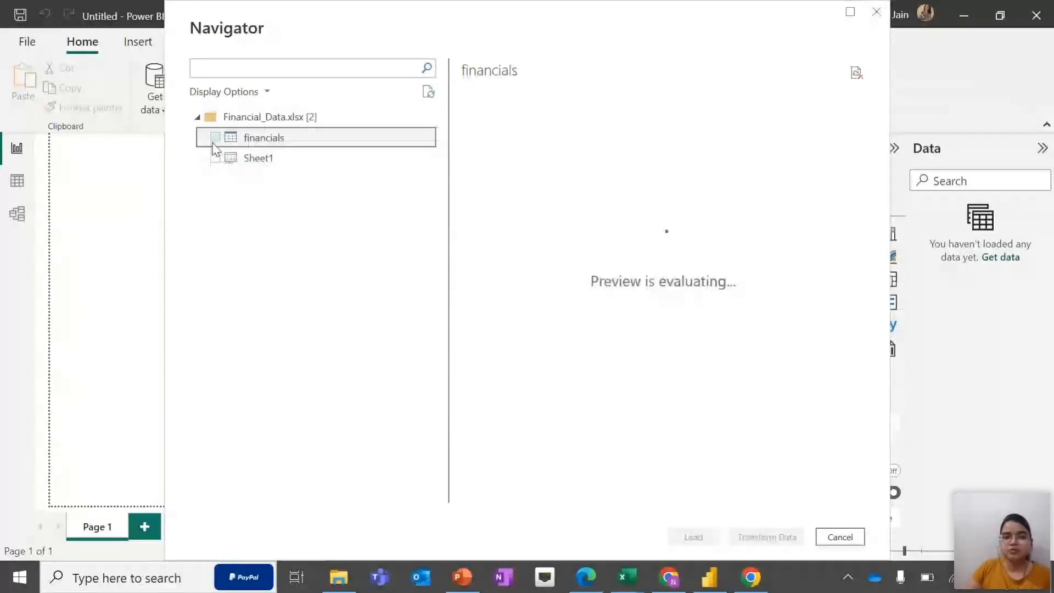
{"action": "left_click", "coordinate": [215, 137]}
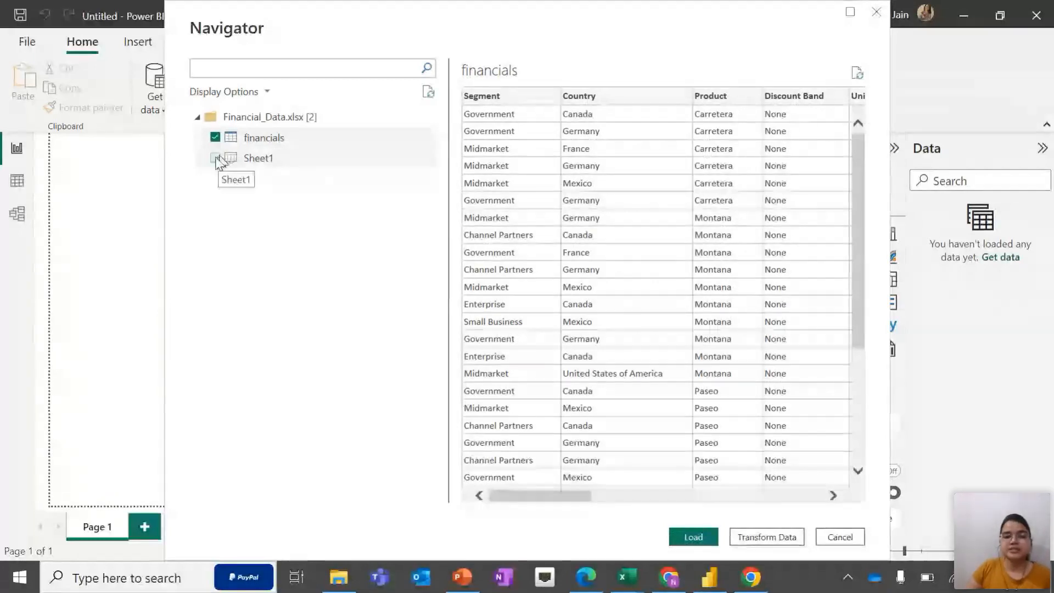
{"action": "left_click", "coordinate": [214, 158]}
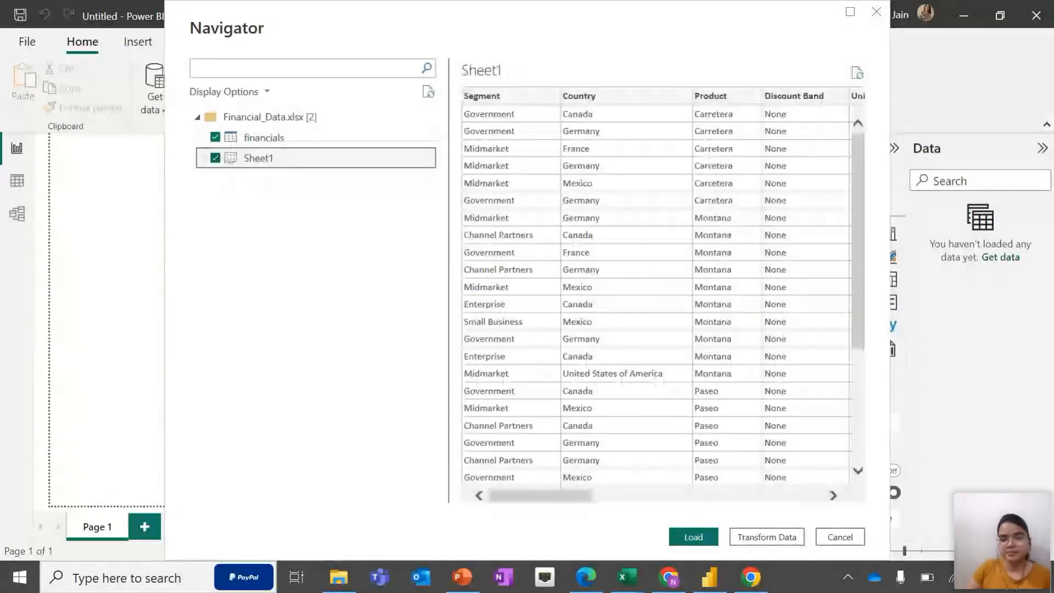
{"action": "left_click", "coordinate": [695, 538]}
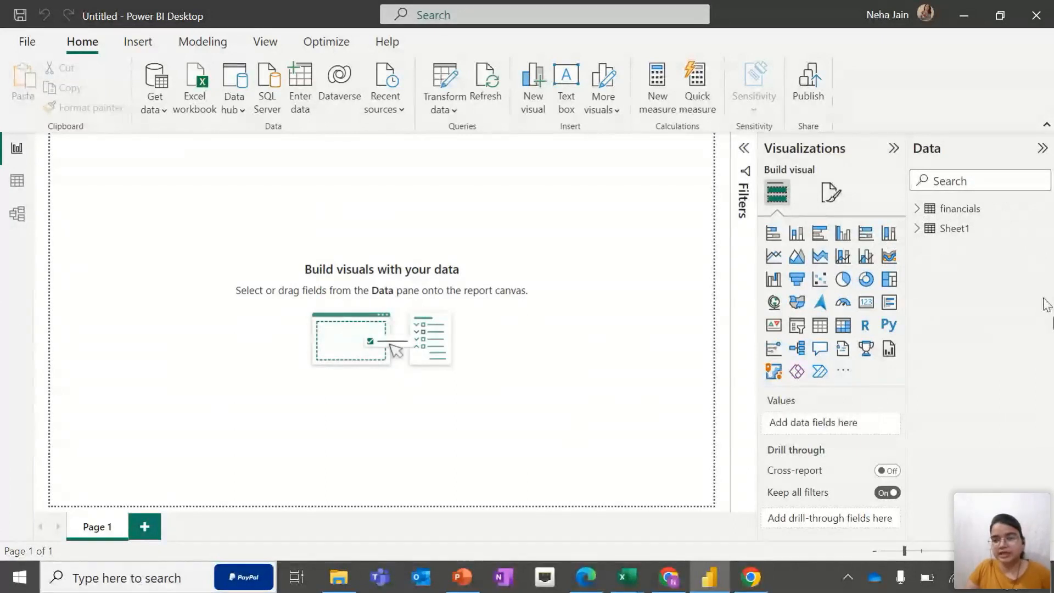
Examine the fields of the financials table and Sheet1 in the Data pane
{"action": "left_click", "coordinate": [917, 214]}
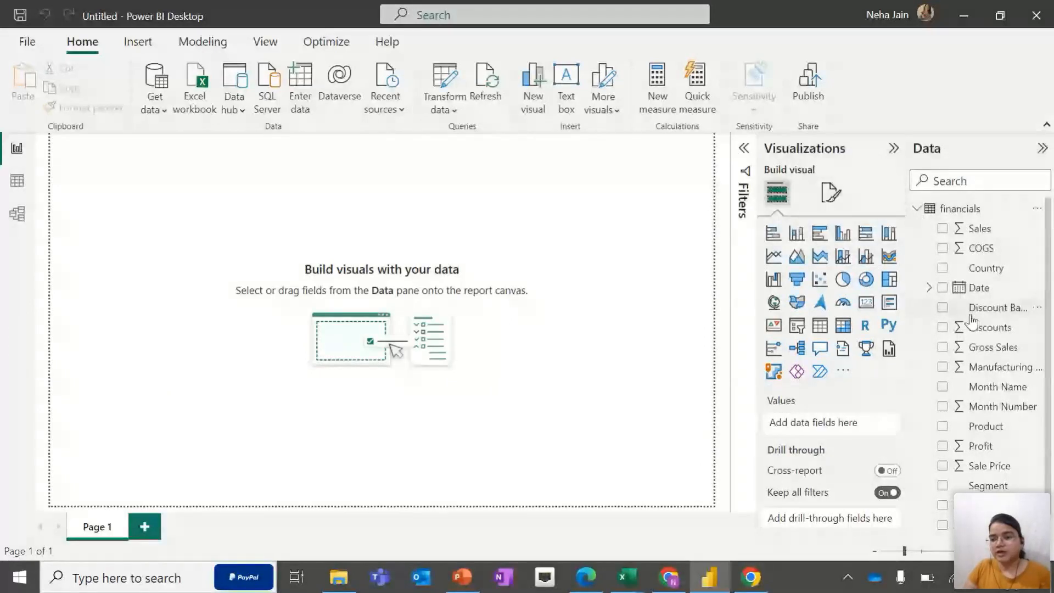
{"action": "scroll", "coordinate": [973, 313], "scroll_direction": "down", "scroll_amount": 1}
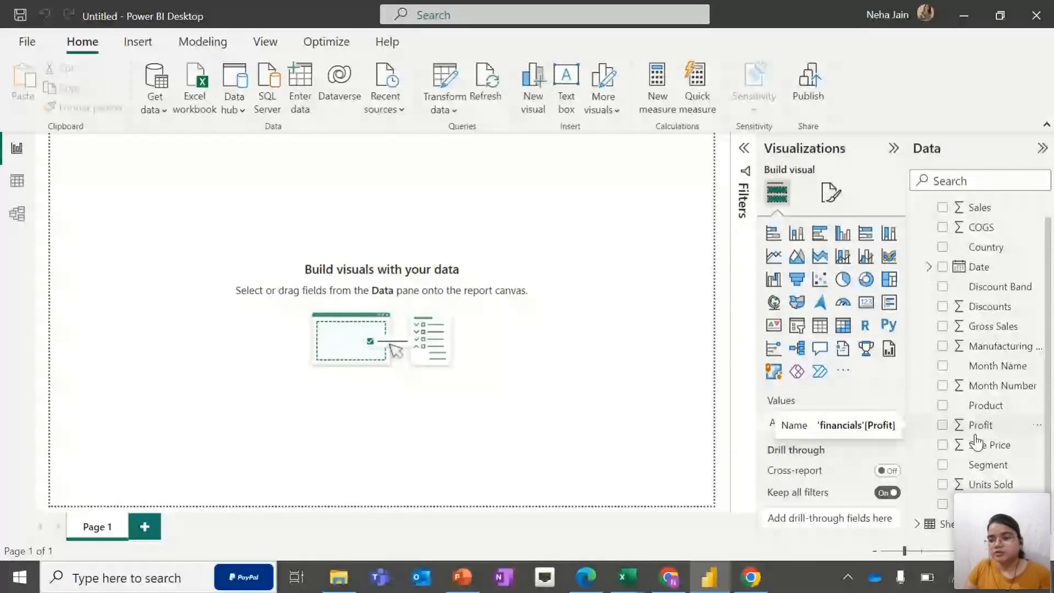
{"action": "scroll", "coordinate": [980, 406], "scroll_direction": "up", "scroll_amount": 1}
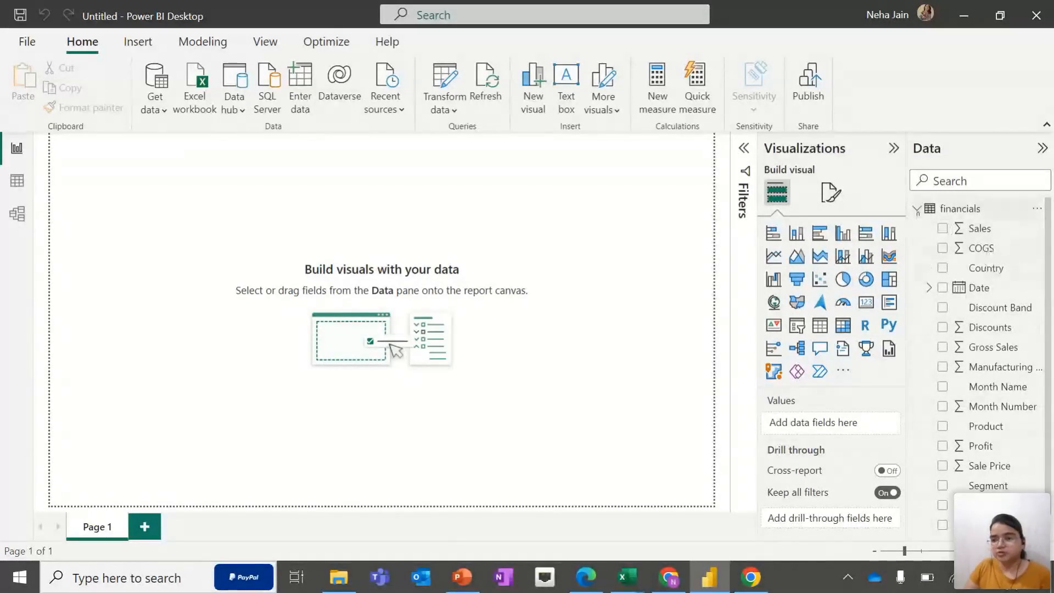
{"action": "scroll", "coordinate": [974, 386], "scroll_direction": "down", "scroll_amount": 1}
{"action": "scroll", "coordinate": [973, 387], "scroll_direction": "up", "scroll_amount": 1}
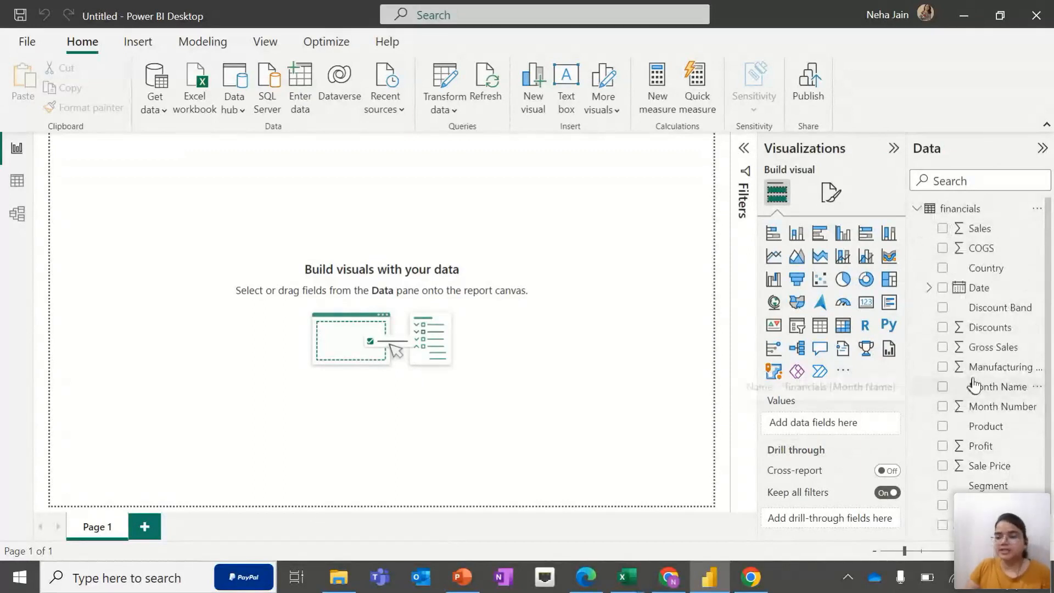
{"action": "left_click", "coordinate": [918, 209]}
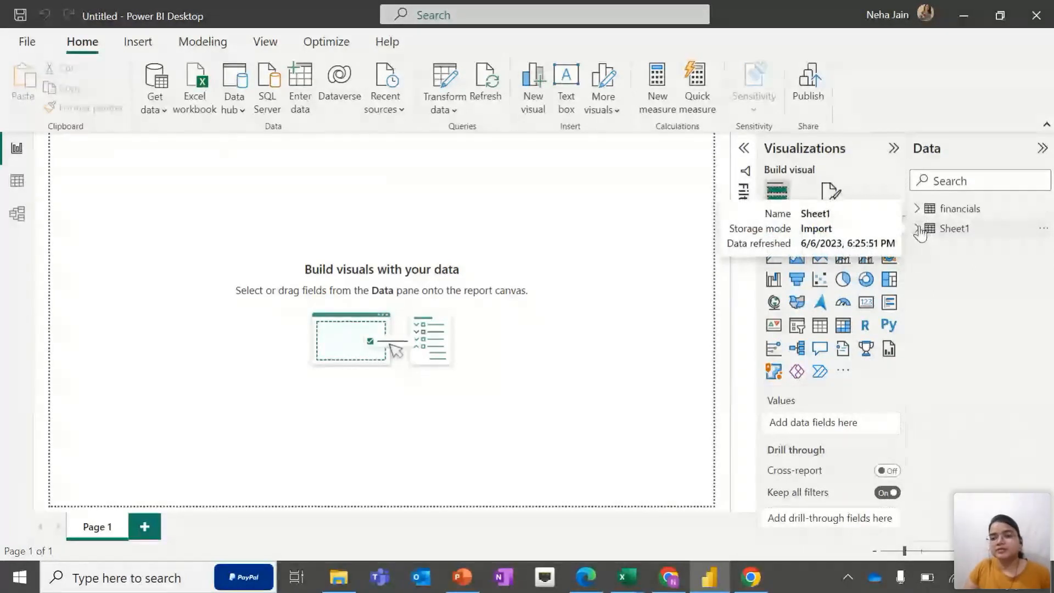
{"action": "left_click", "coordinate": [919, 229]}
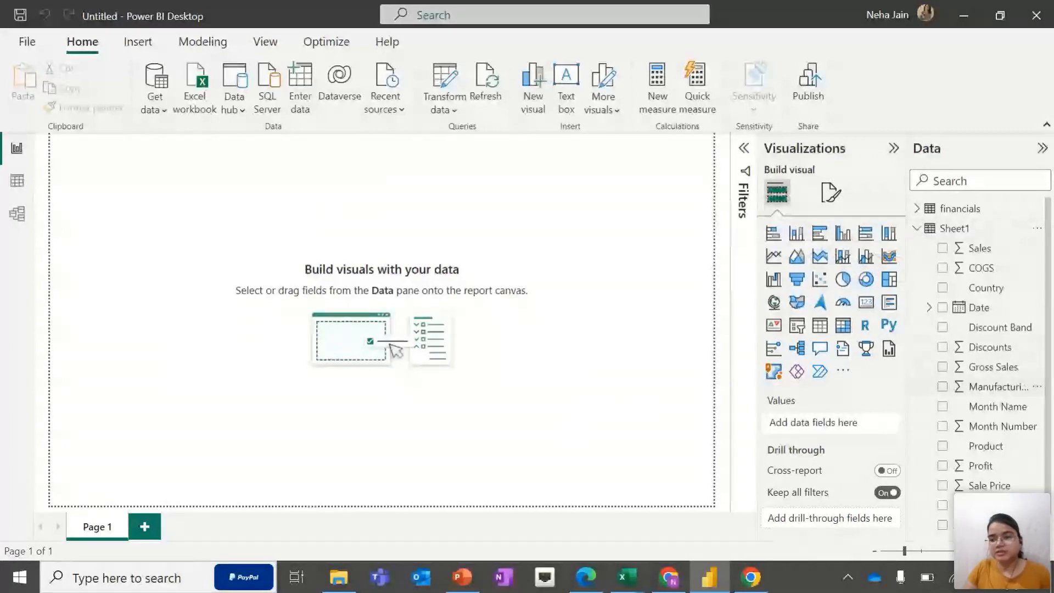
{"action": "scroll", "coordinate": [1006, 485], "scroll_direction": "down", "scroll_amount": 1}
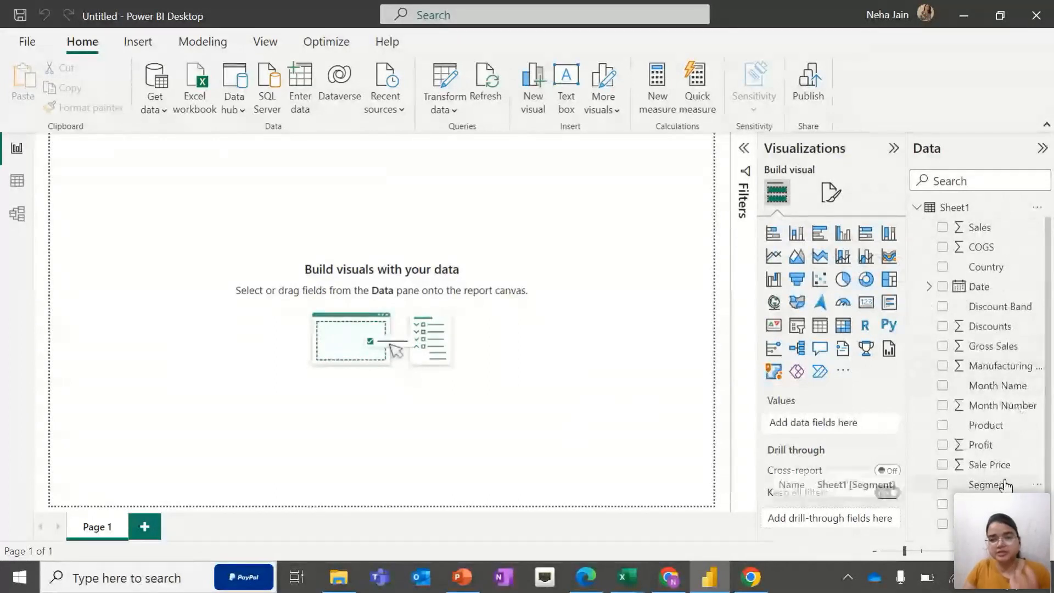
{"action": "left_click", "coordinate": [917, 207]}
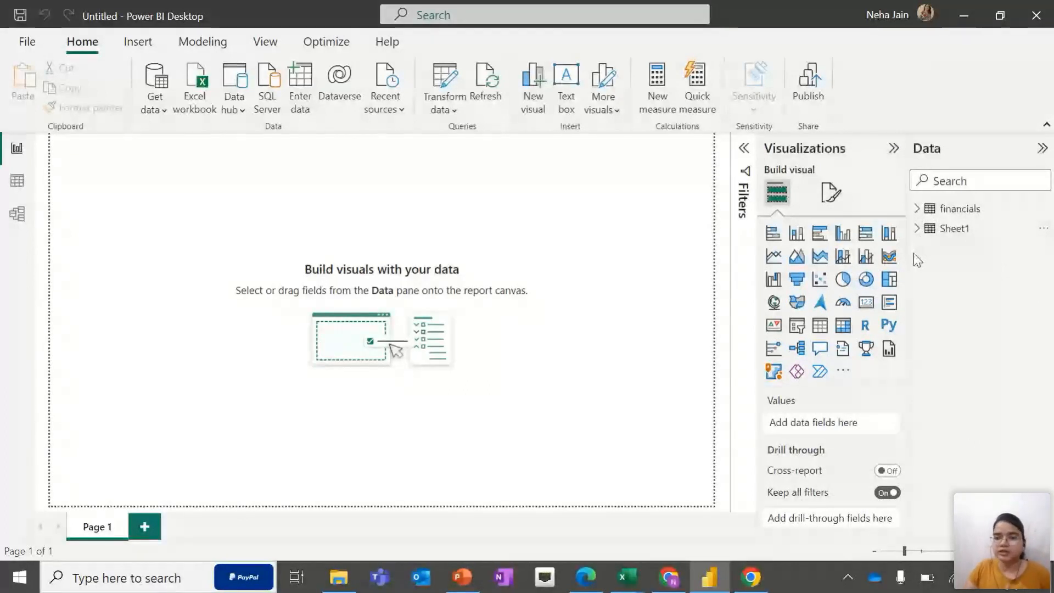
Switch to Data view and display the financials table, widening the Data pane
{"action": "left_click", "coordinate": [13, 185]}
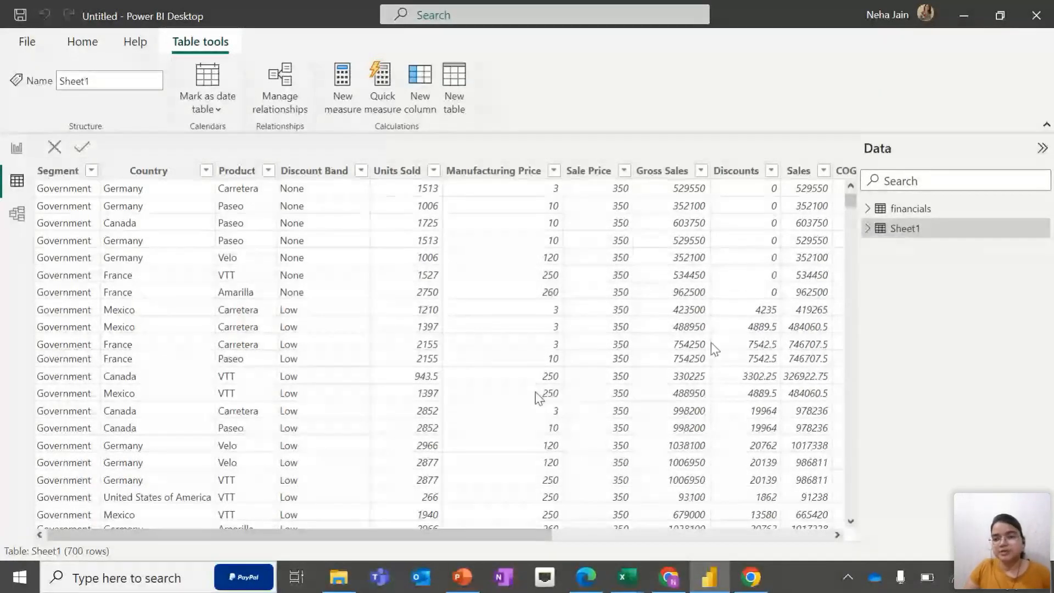
{"action": "left_click", "coordinate": [921, 209]}
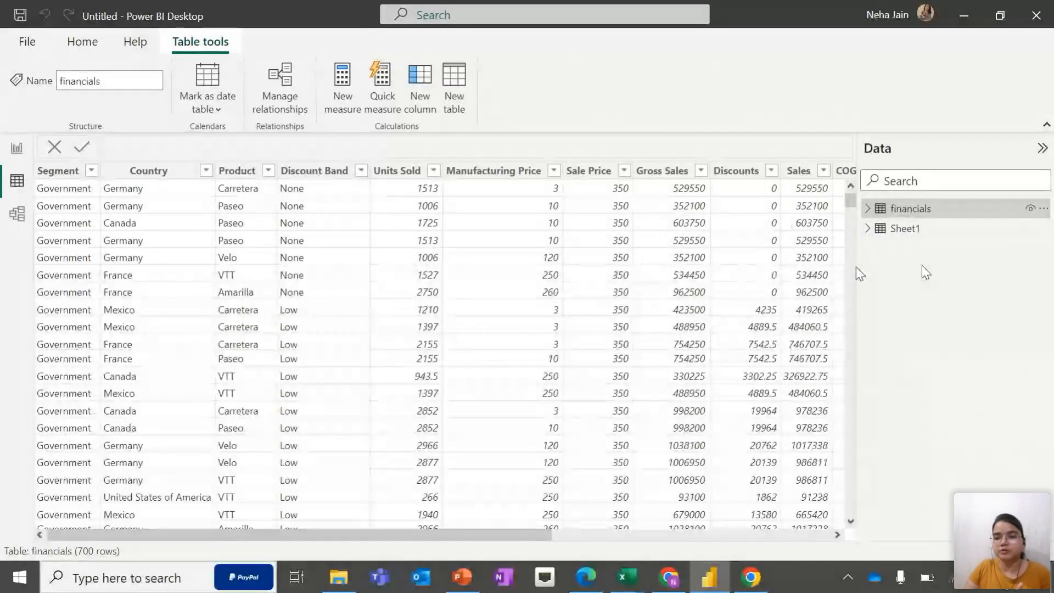
{"action": "left_click_drag", "start_coordinate": [857, 268], "coordinate": [890, 273]}
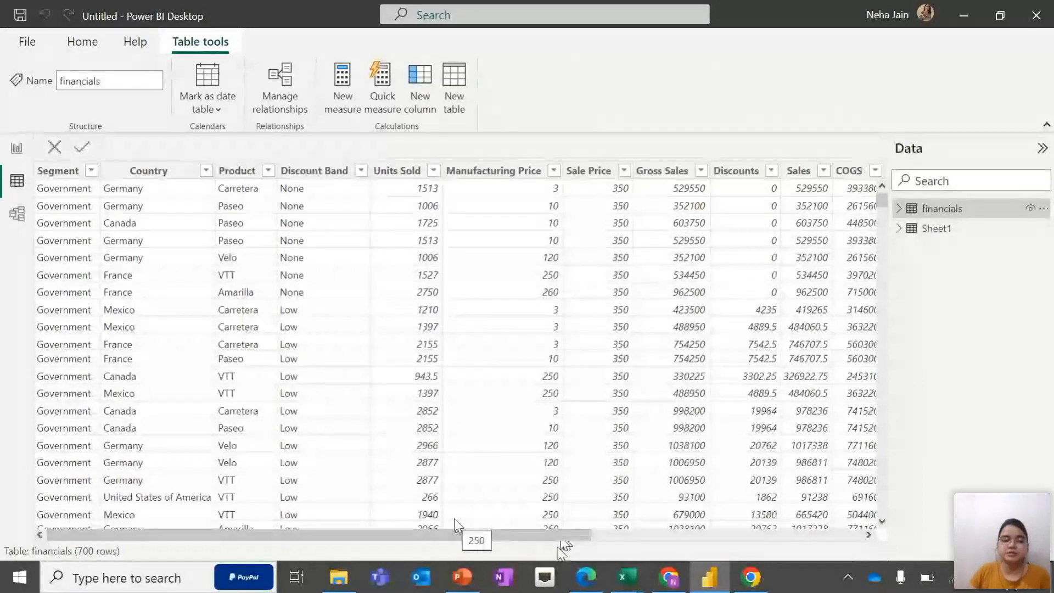
Select the Segment column and open its filter list, then cancel it
{"action": "left_click", "coordinate": [77, 170]}
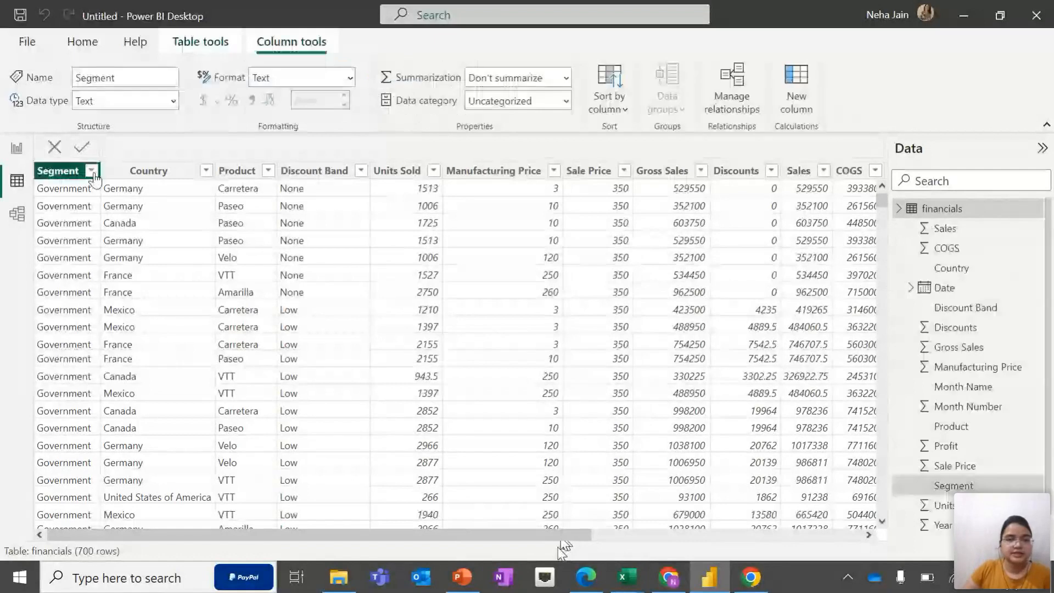
{"action": "left_click", "coordinate": [91, 171]}
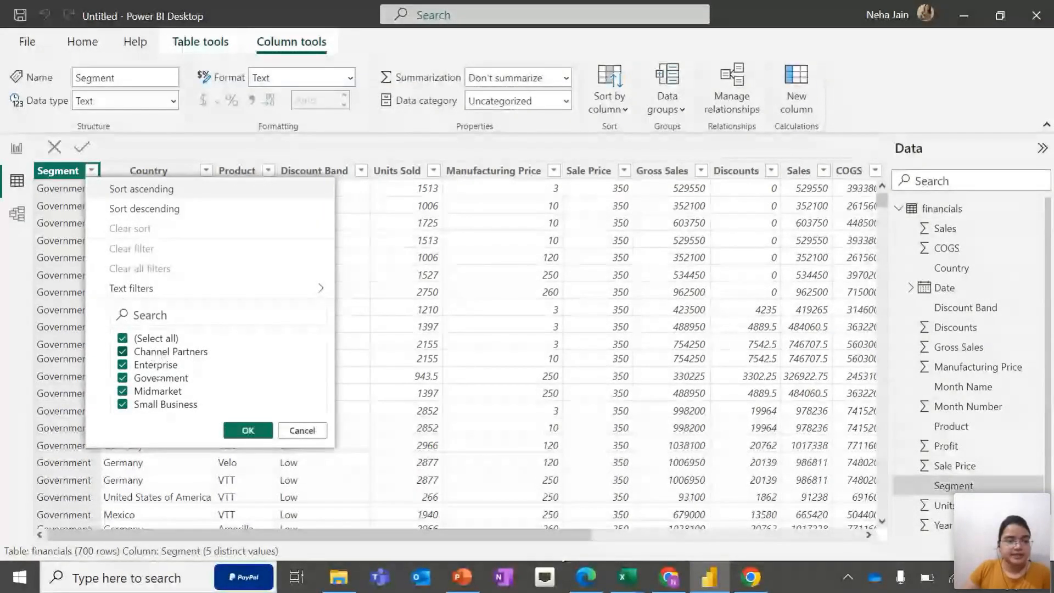
{"action": "left_click", "coordinate": [313, 436]}
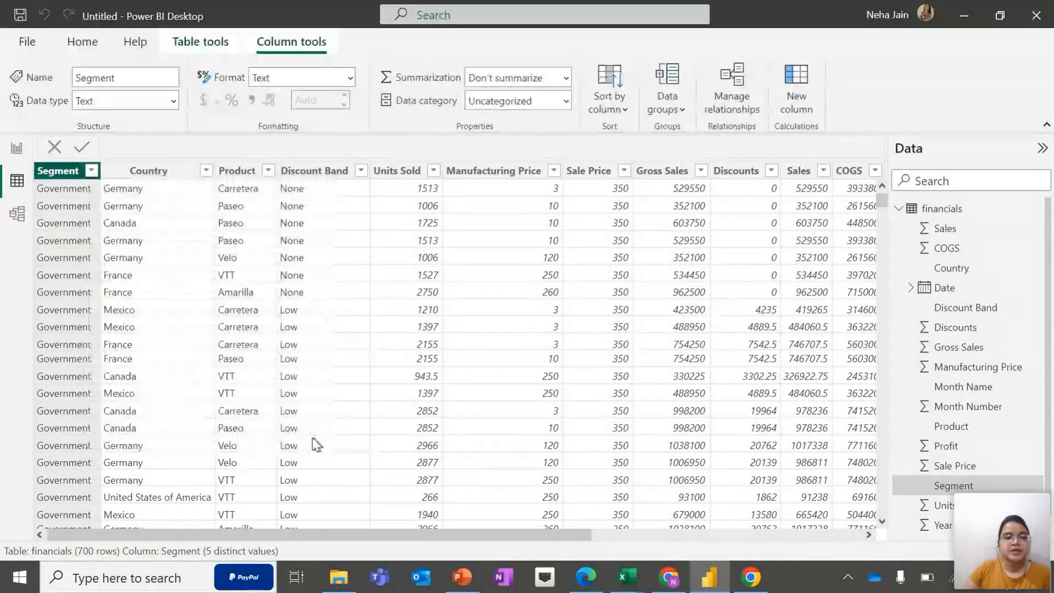
Examine the Country, Discount Band, Units Sold and Manufacturing Price columns' properties, scrolling across the table
{"action": "left_click", "coordinate": [157, 261]}
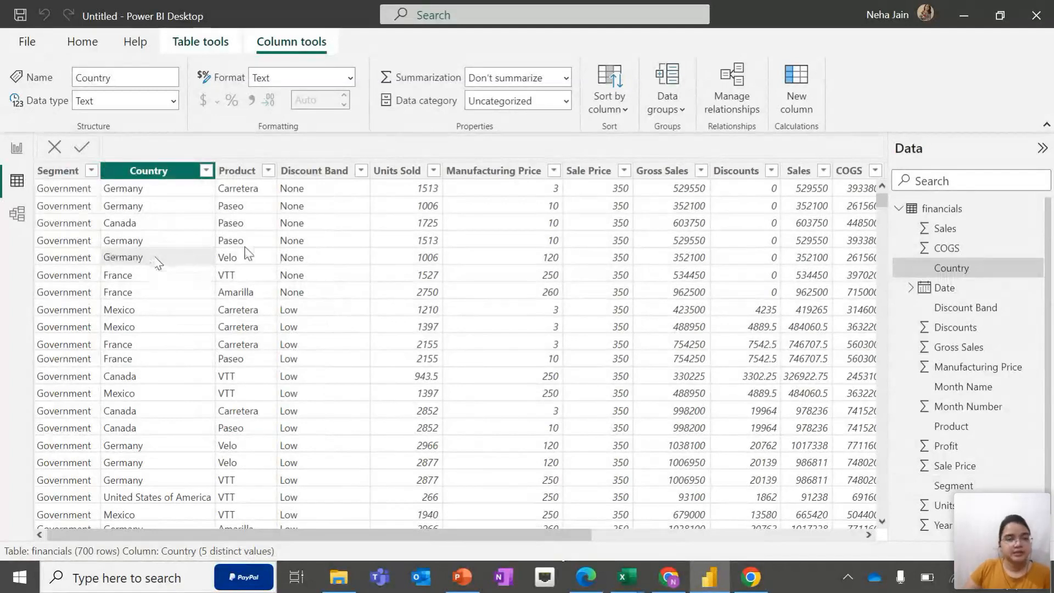
{"action": "left_click", "coordinate": [323, 172]}
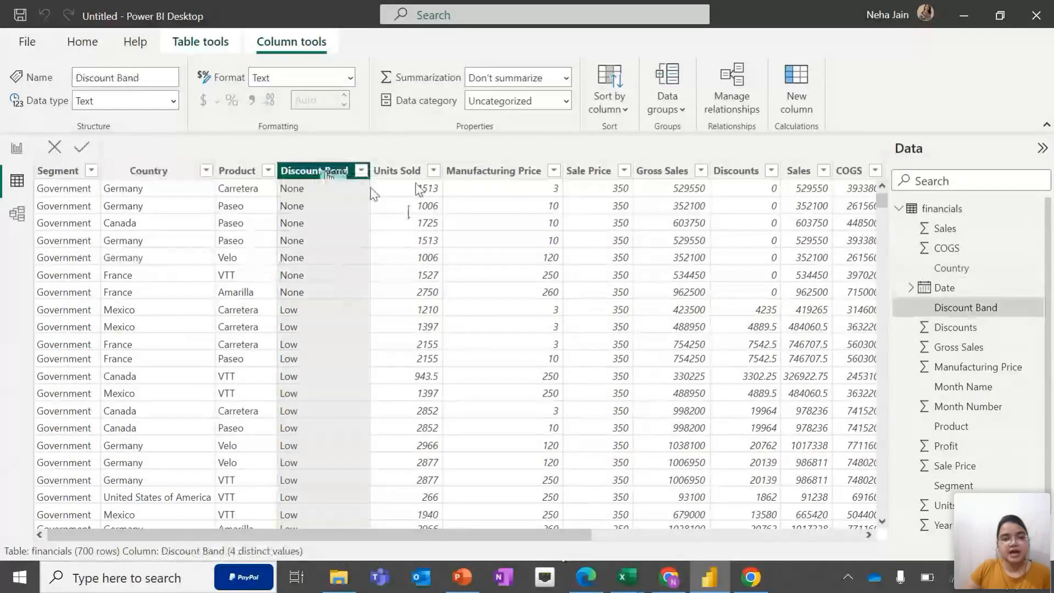
{"action": "left_click", "coordinate": [416, 188]}
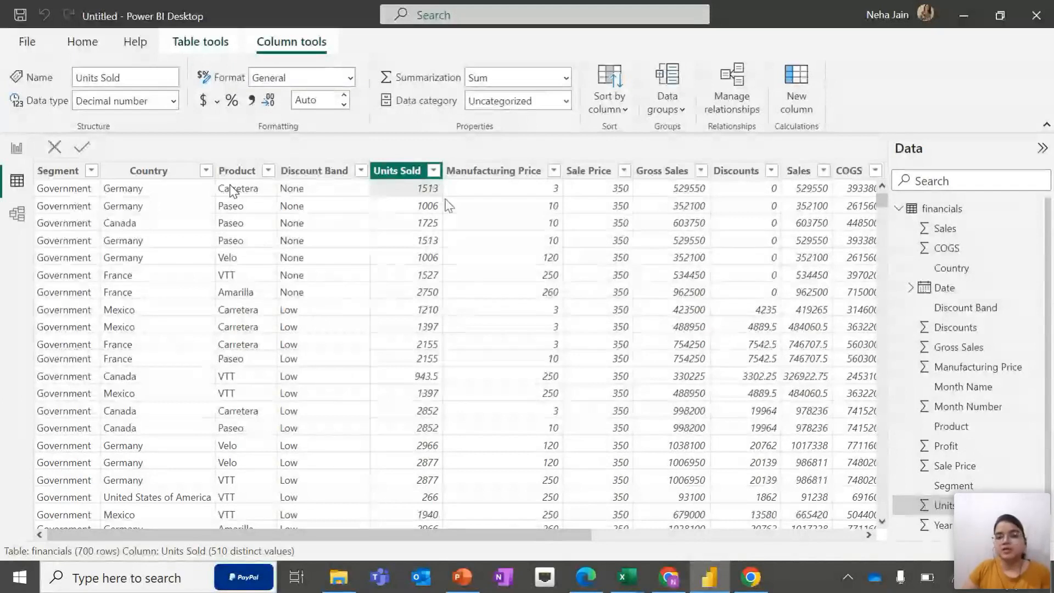
{"action": "left_click", "coordinate": [494, 171]}
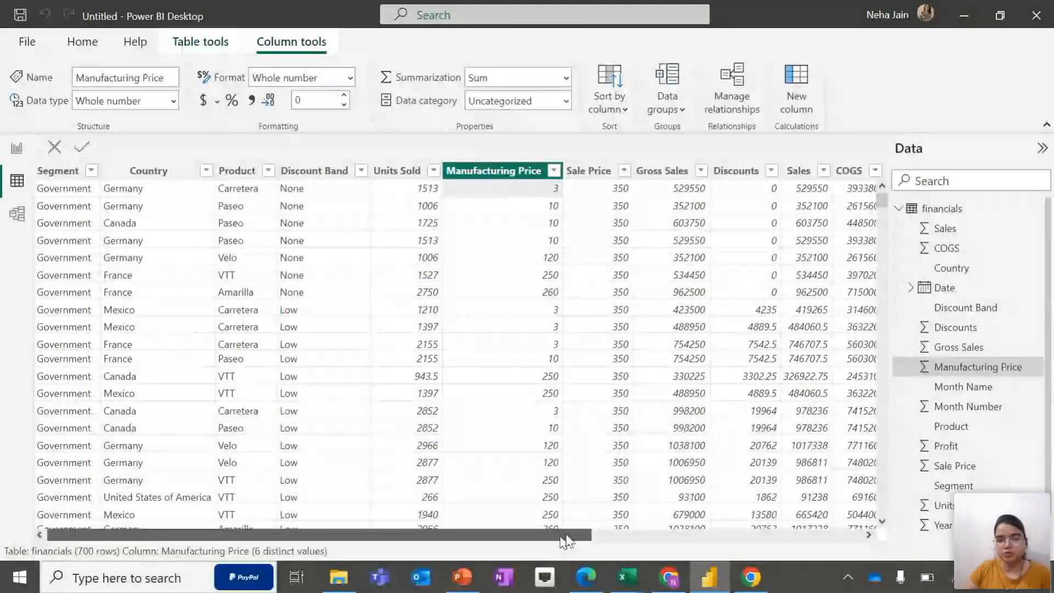
{"action": "left_click_drag", "start_coordinate": [571, 535], "coordinate": [614, 541]}
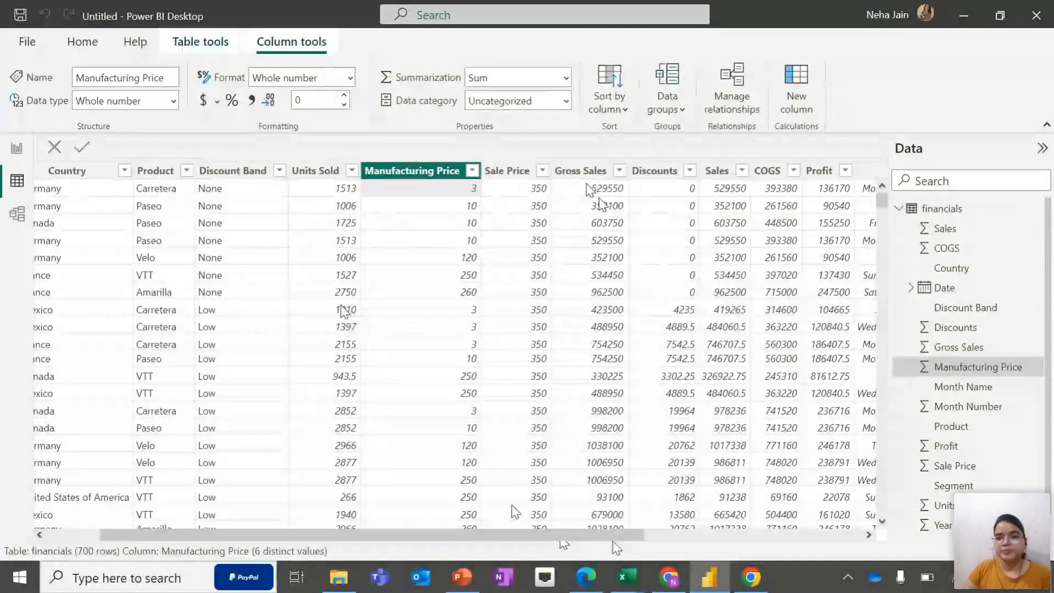
Scroll across the financials table to examine its remaining columns through to Year
{"action": "left_click_drag", "start_coordinate": [551, 535], "coordinate": [630, 548]}
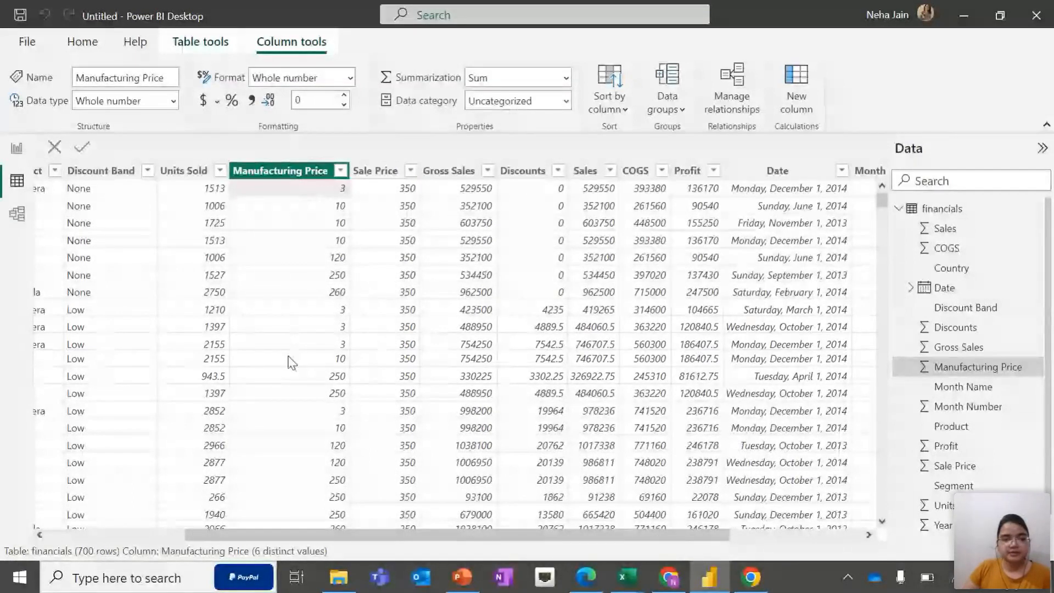
{"action": "left_click_drag", "start_coordinate": [344, 540], "coordinate": [305, 542]}
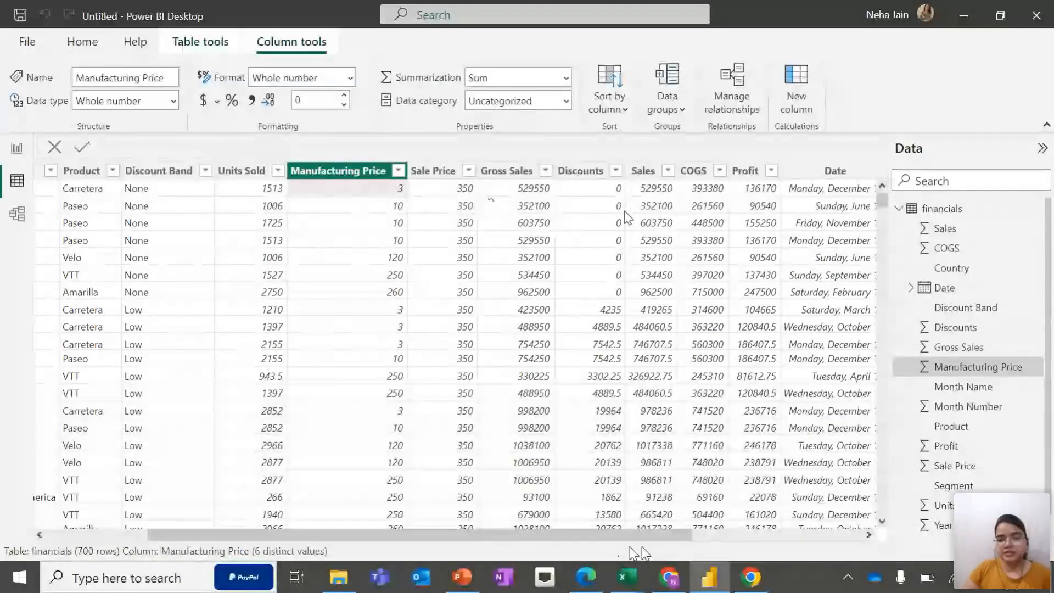
{"action": "left_click_drag", "start_coordinate": [589, 535], "coordinate": [745, 534]}
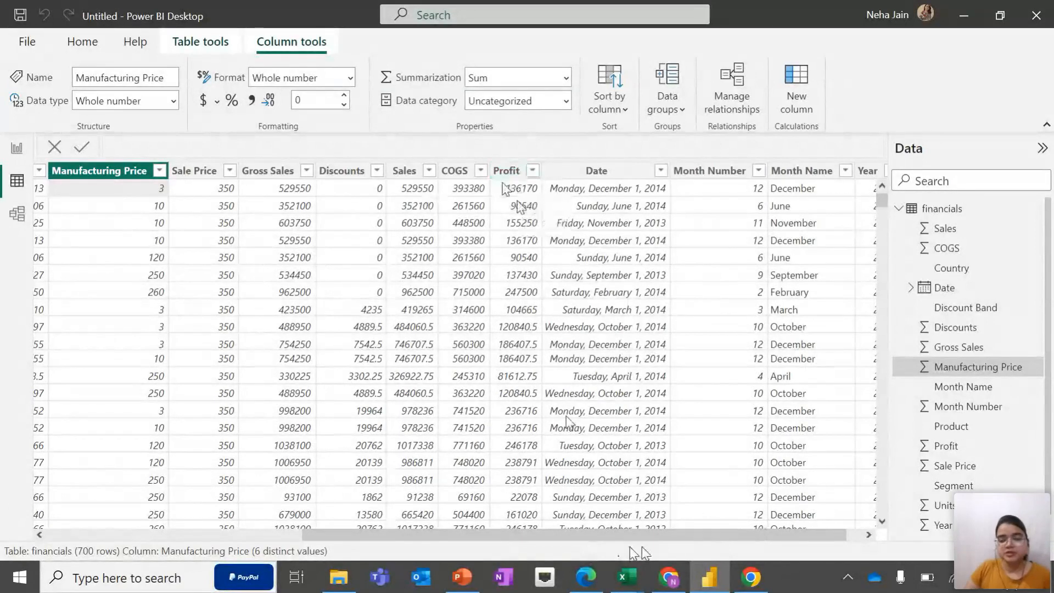
{"action": "left_click_drag", "start_coordinate": [618, 536], "coordinate": [322, 572]}
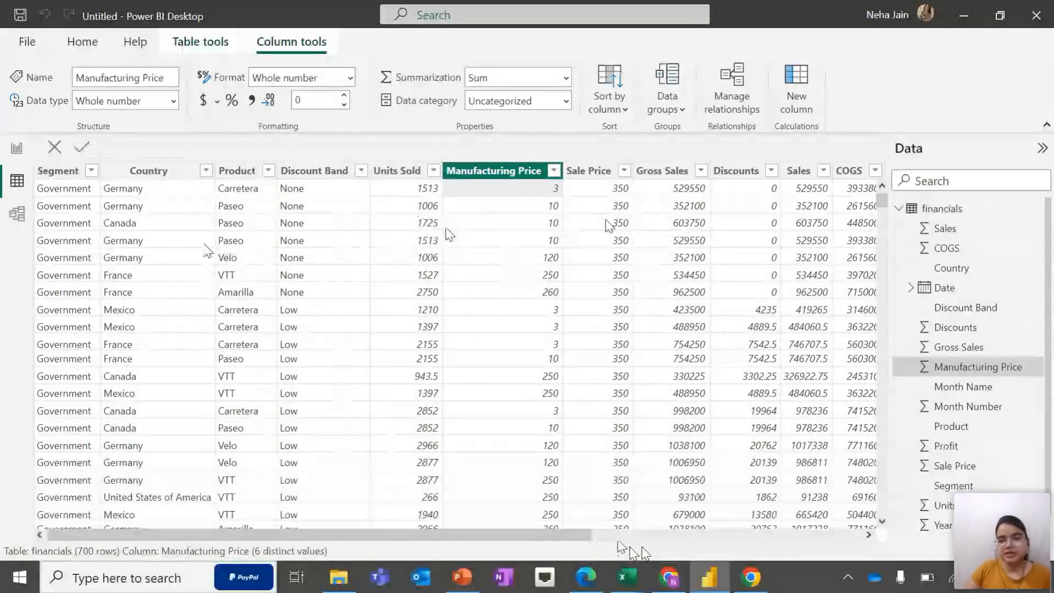
{"action": "left_click_drag", "start_coordinate": [578, 535], "coordinate": [758, 536]}
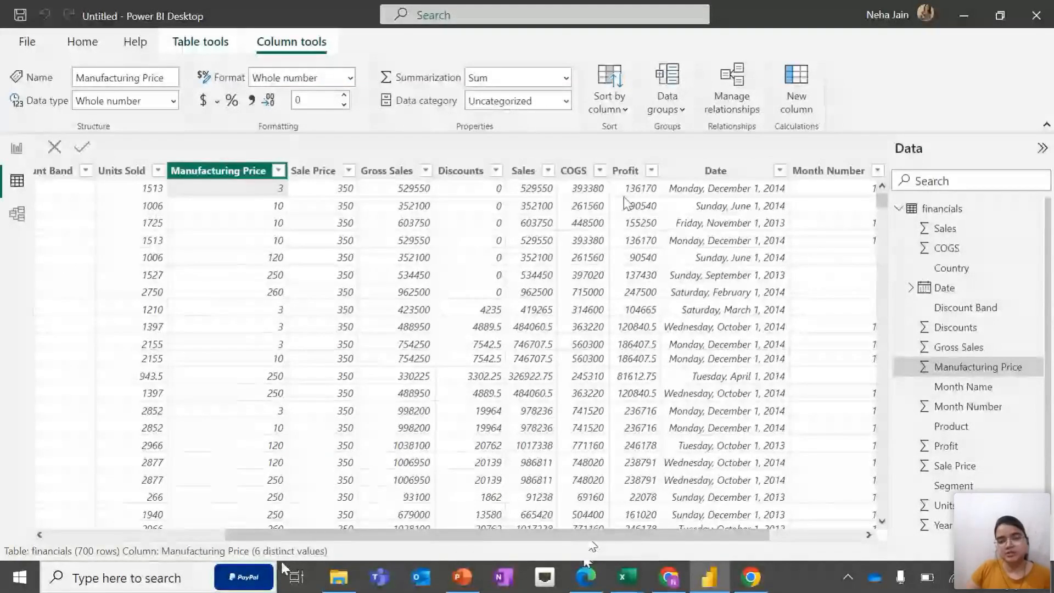
{"action": "left_click_drag", "start_coordinate": [630, 531], "coordinate": [783, 545]}
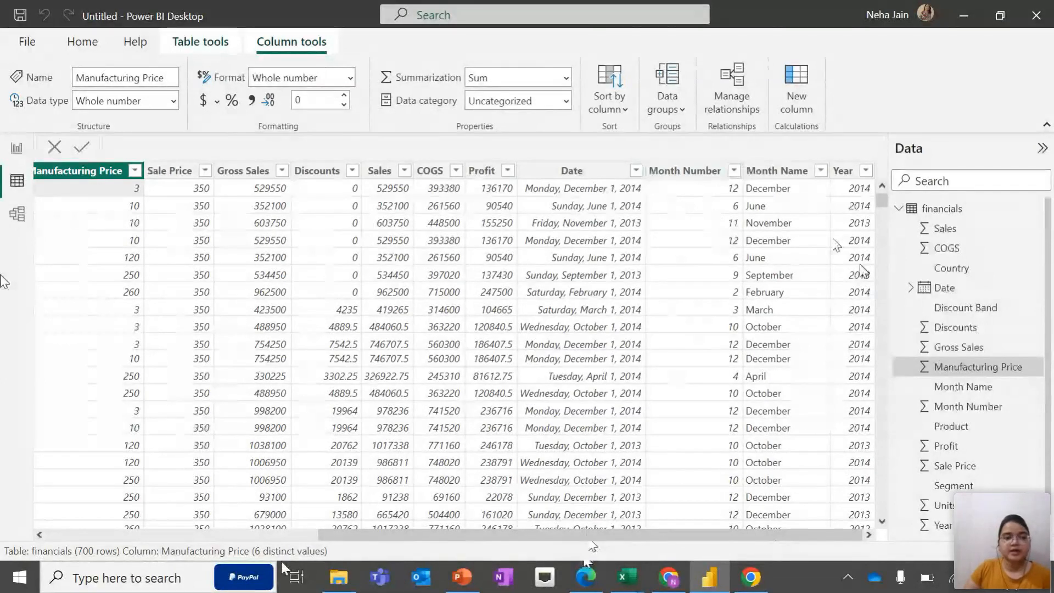
Open Model view and move the Sheet1 table card beside the financials card
{"action": "left_click", "coordinate": [19, 214]}
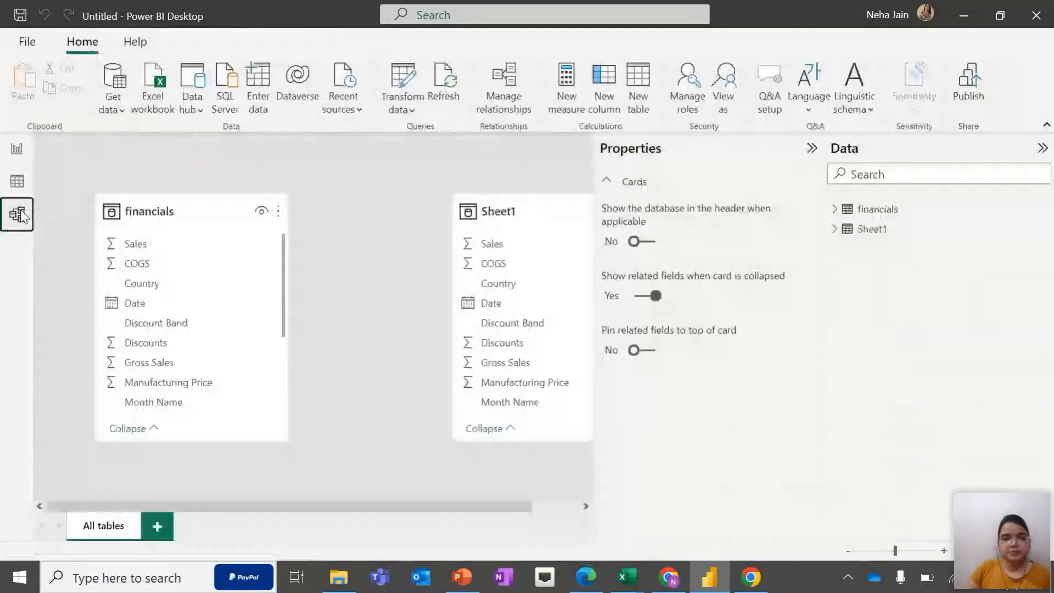
{"action": "left_click_drag", "start_coordinate": [461, 505], "coordinate": [514, 504]}
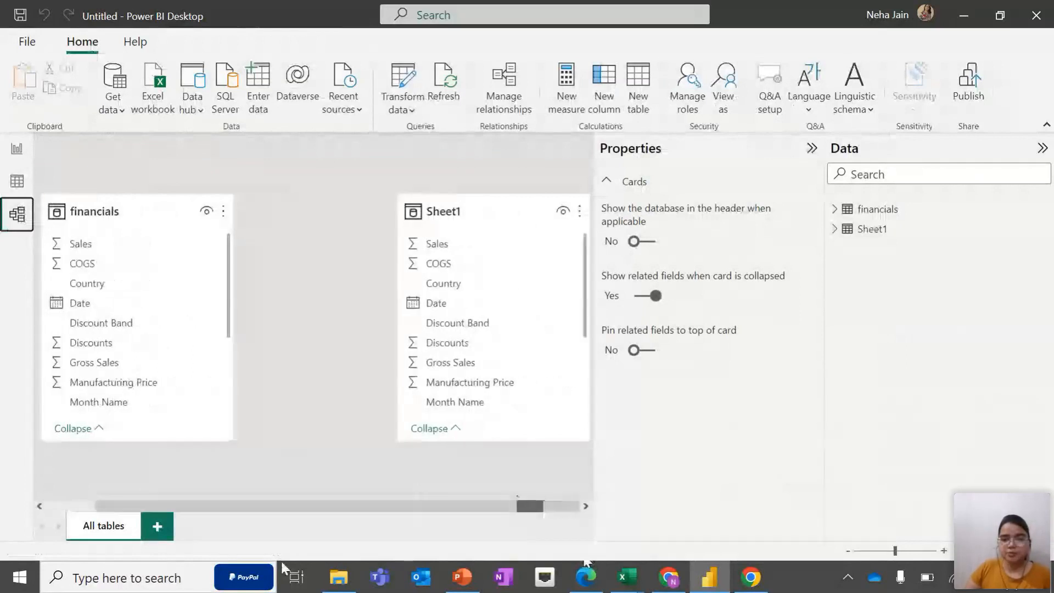
{"action": "left_click_drag", "start_coordinate": [516, 212], "coordinate": [464, 201]}
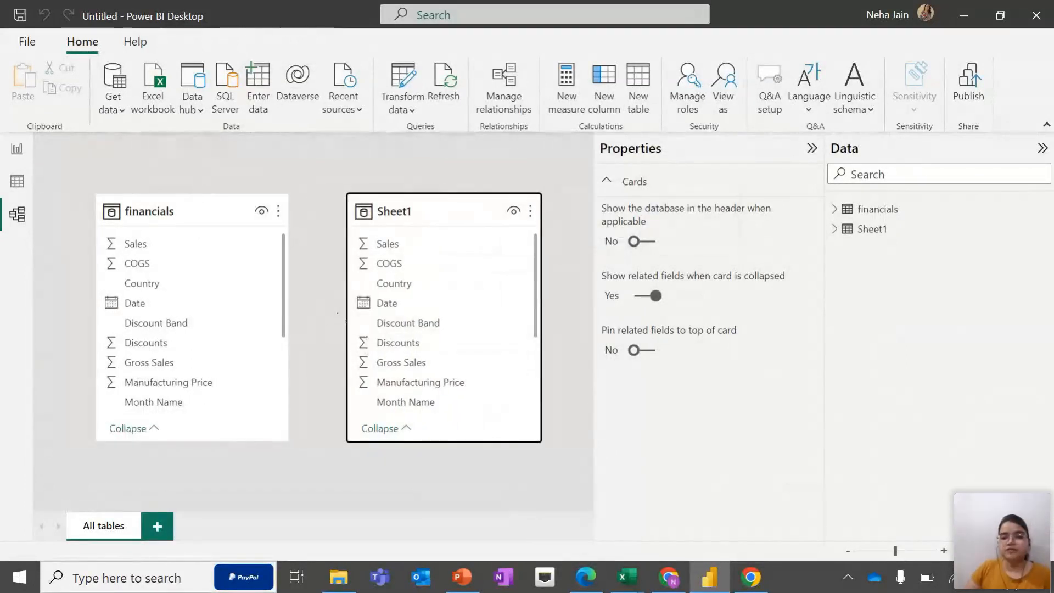
{"action": "scroll", "coordinate": [399, 321], "scroll_direction": "down", "scroll_amount": 3}
{"action": "scroll", "coordinate": [400, 325], "scroll_direction": "up", "scroll_amount": 3}
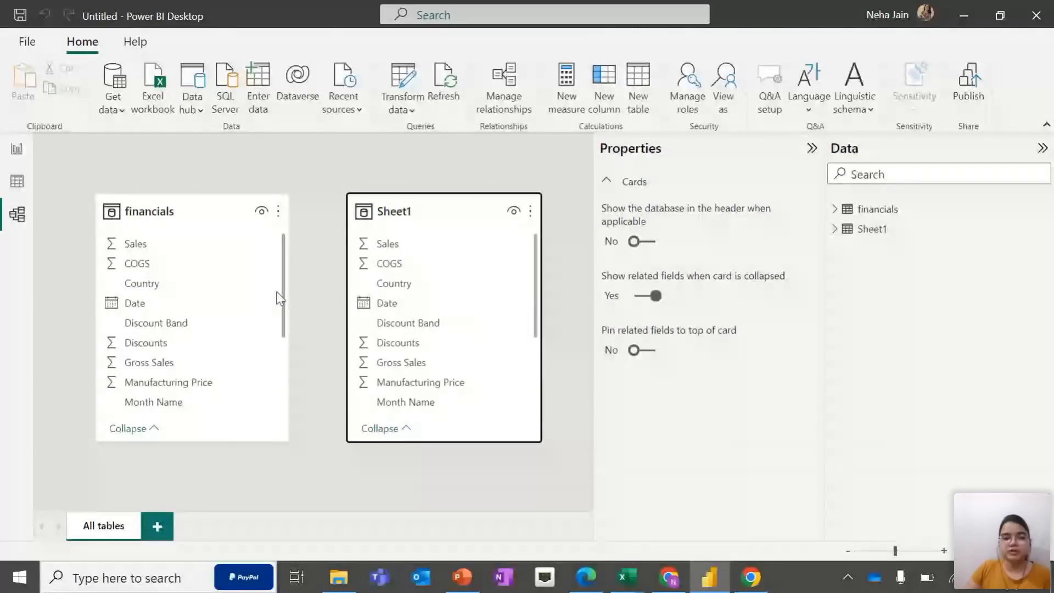
Relate financials and Sheet1 through their Date columns with many-to-many cardinality, and rearrange the two table cards
{"action": "left_click_drag", "start_coordinate": [252, 309], "coordinate": [386, 308]}
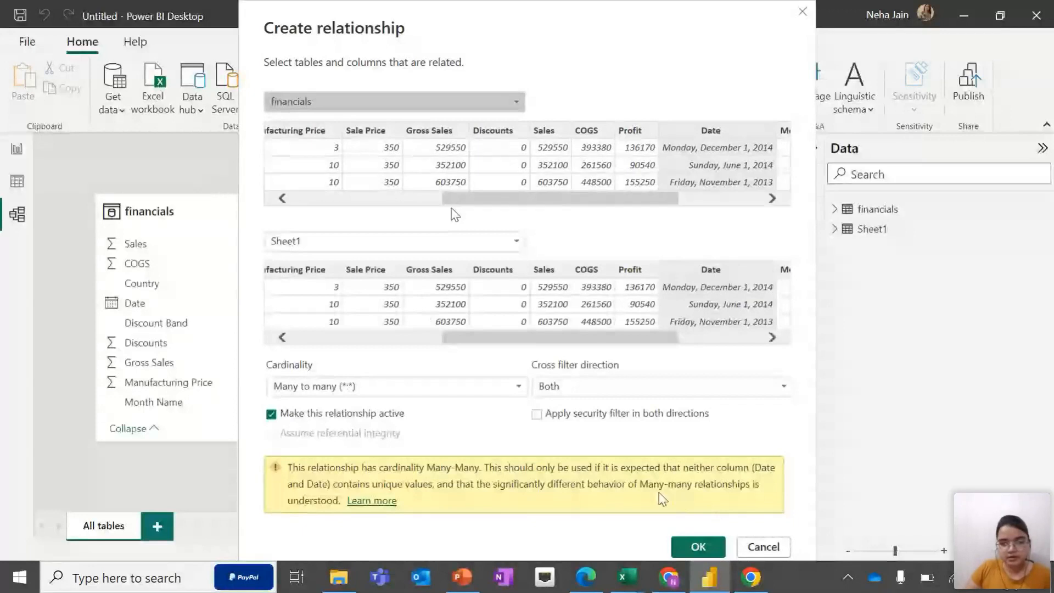
{"action": "left_click", "coordinate": [702, 548]}
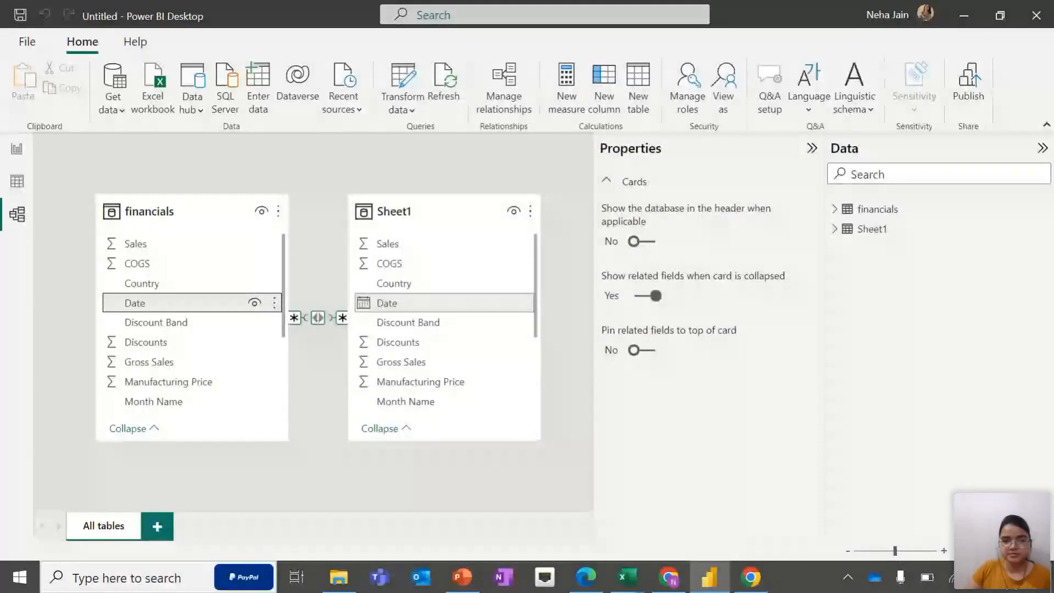
{"action": "left_click_drag", "start_coordinate": [508, 217], "coordinate": [584, 228]}
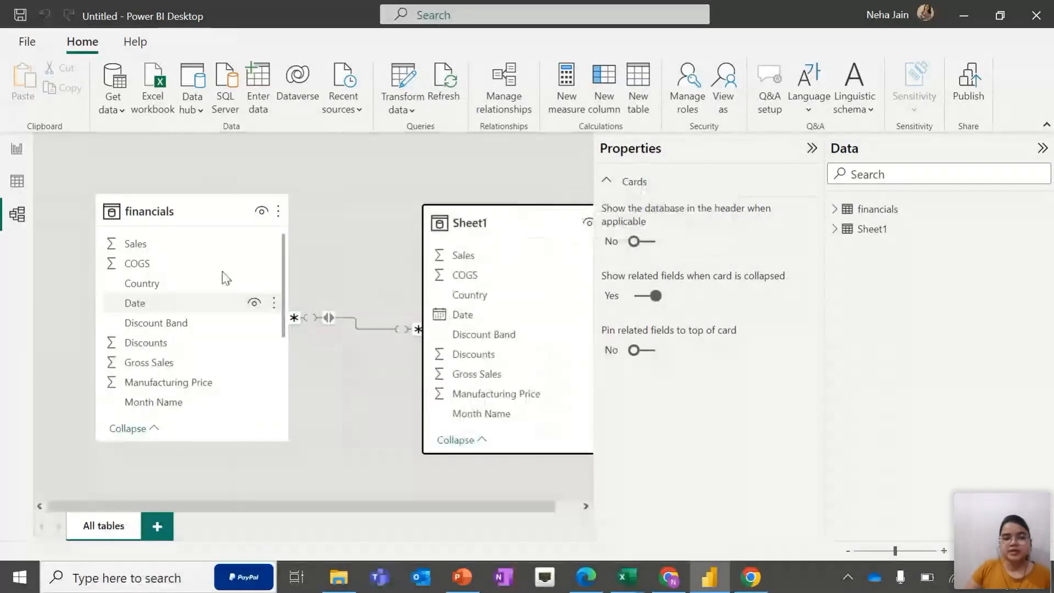
{"action": "left_click_drag", "start_coordinate": [190, 210], "coordinate": [190, 222]}
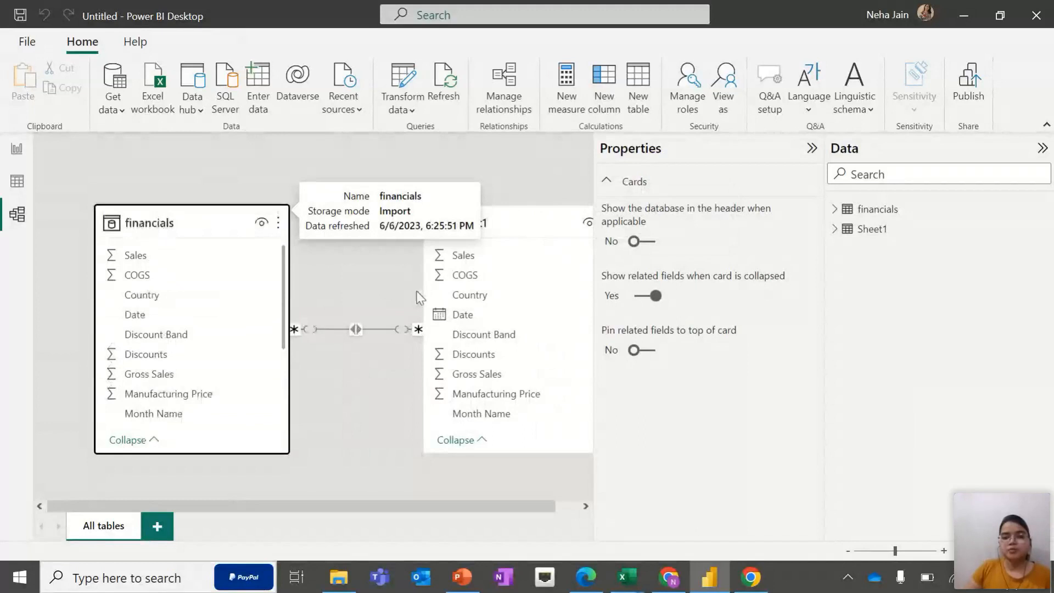
{"action": "left_click_drag", "start_coordinate": [507, 236], "coordinate": [466, 224]}
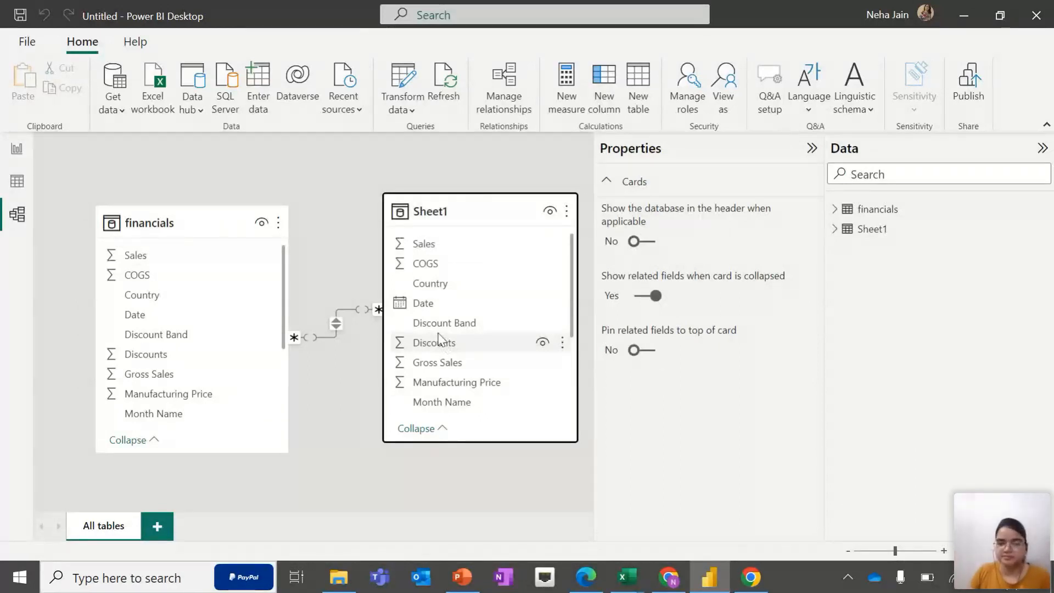
Switch to Report view and expand the financials table's field list
{"action": "left_click", "coordinate": [12, 157]}
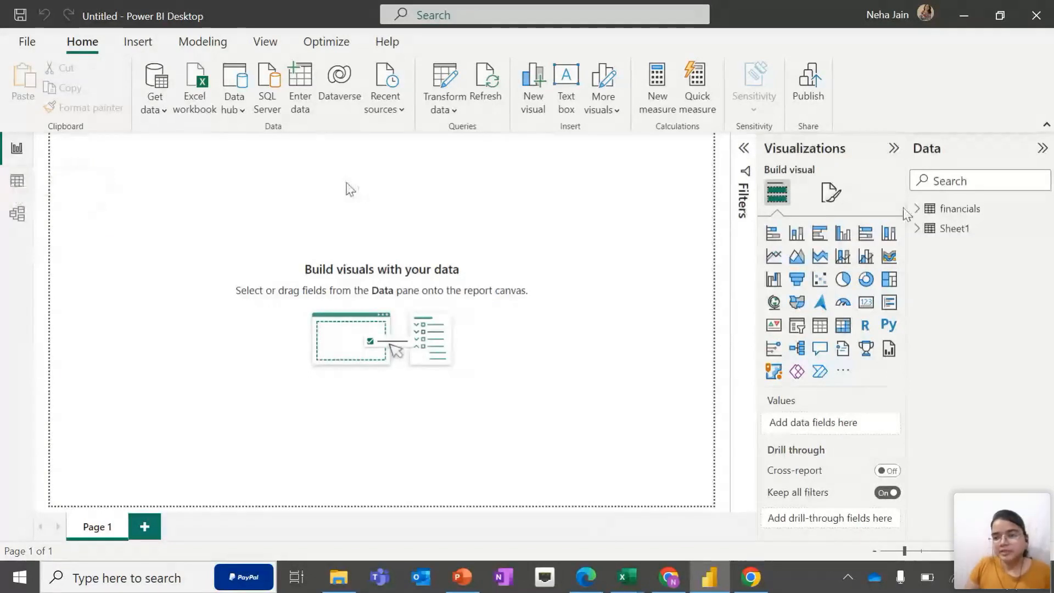
{"action": "left_click", "coordinate": [917, 208]}
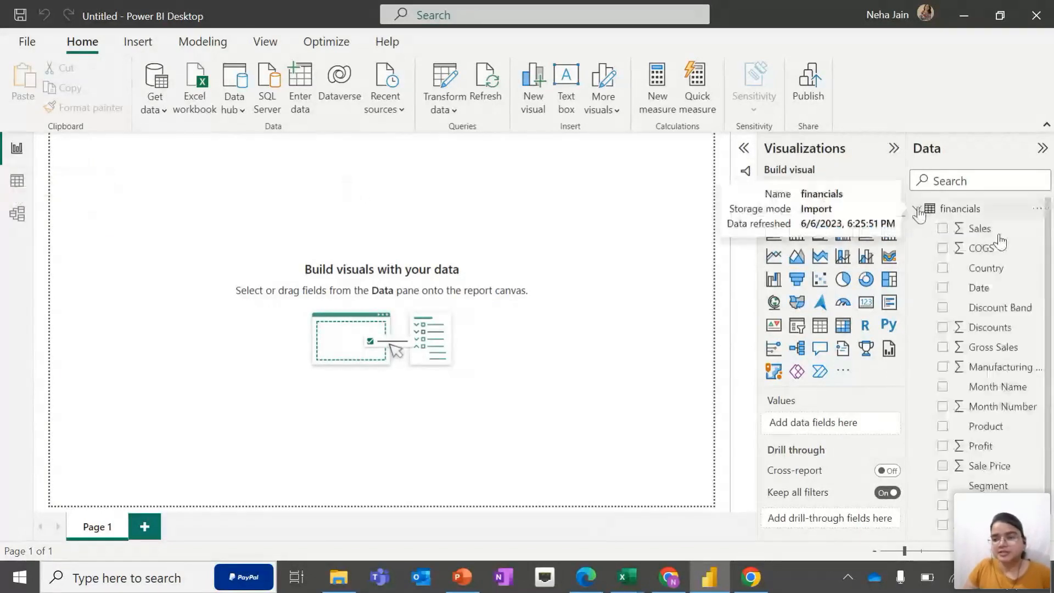
{"action": "scroll", "coordinate": [1044, 318], "scroll_direction": "down", "scroll_amount": 1}
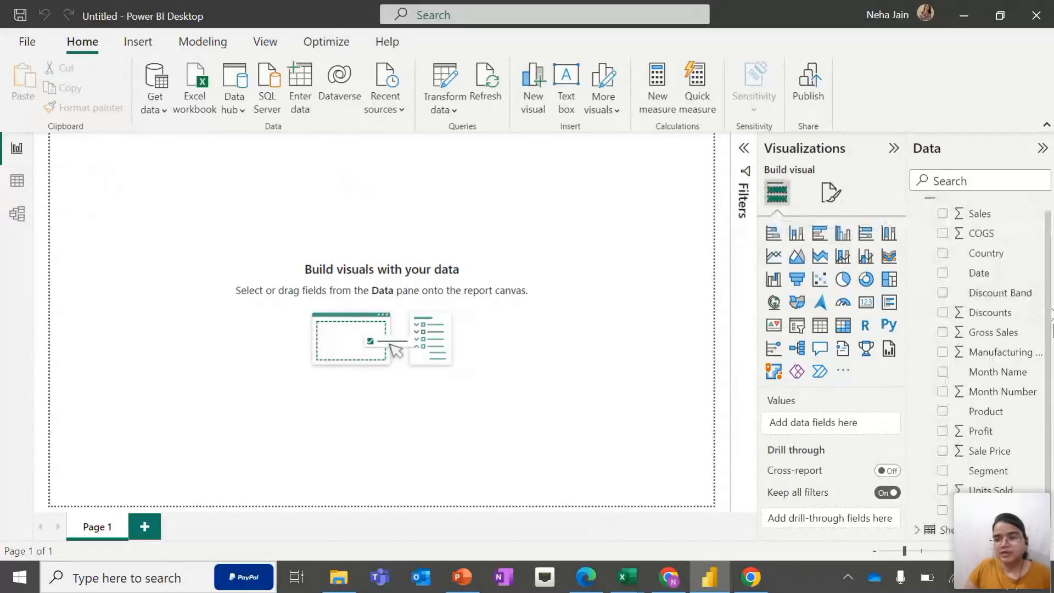
{"action": "scroll", "coordinate": [1052, 324], "scroll_direction": "up", "scroll_amount": 1}
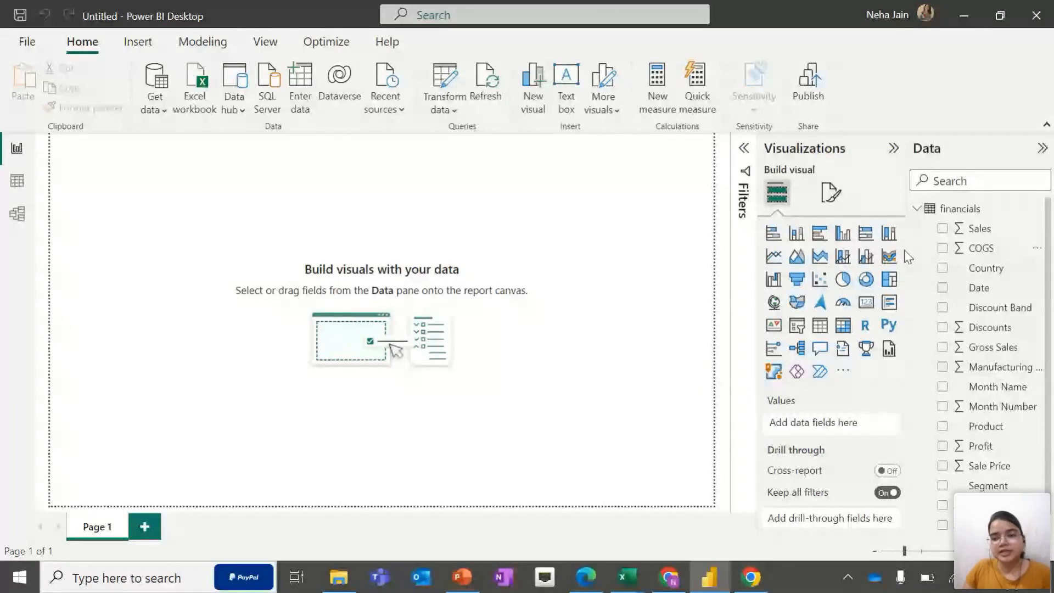
{"action": "left_click", "coordinate": [843, 233]}
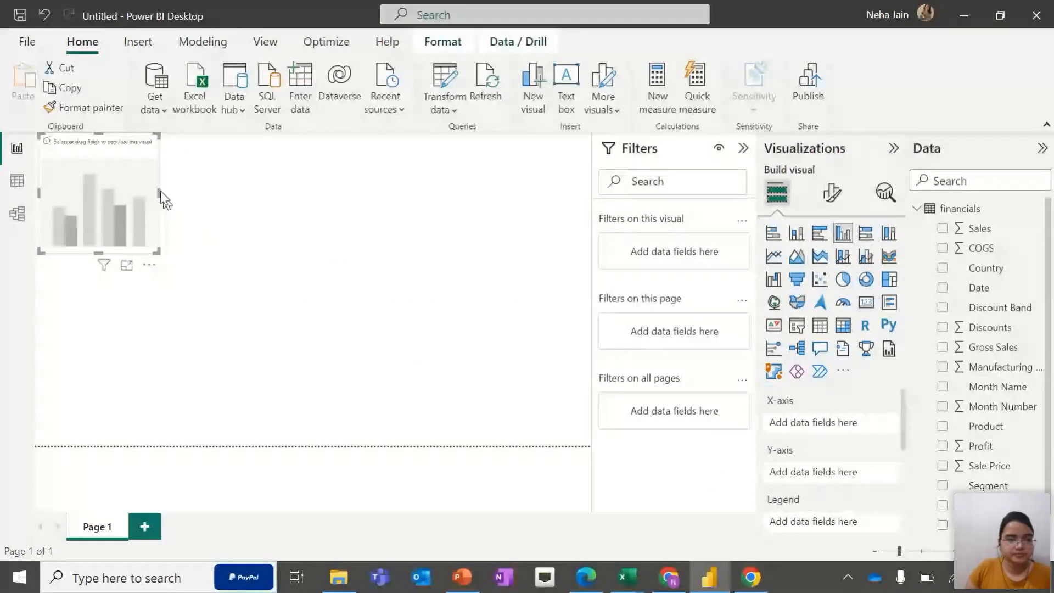
{"action": "left_click_drag", "start_coordinate": [160, 192], "coordinate": [290, 204]}
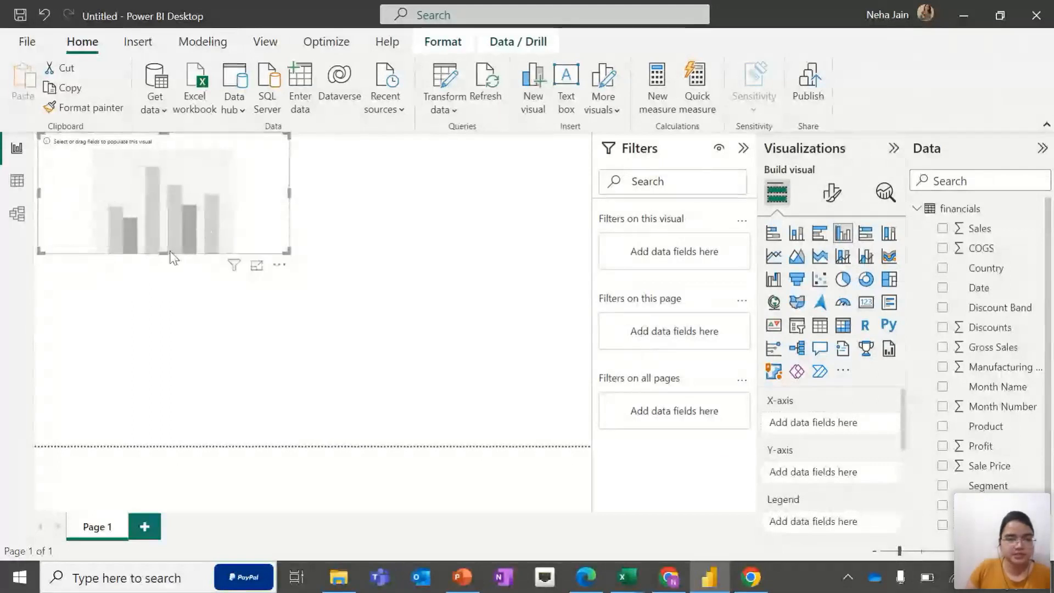
{"action": "left_click_drag", "start_coordinate": [162, 253], "coordinate": [163, 279]}
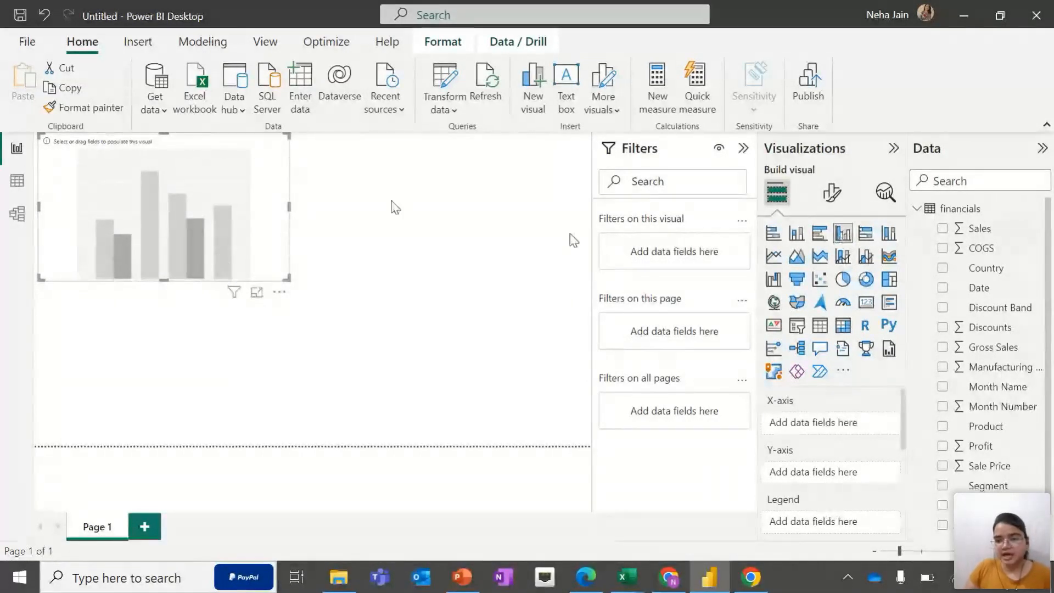
{"action": "scroll", "coordinate": [805, 421], "scroll_direction": "down", "scroll_amount": 1}
{"action": "scroll", "coordinate": [805, 420], "scroll_direction": "up", "scroll_amount": 1}
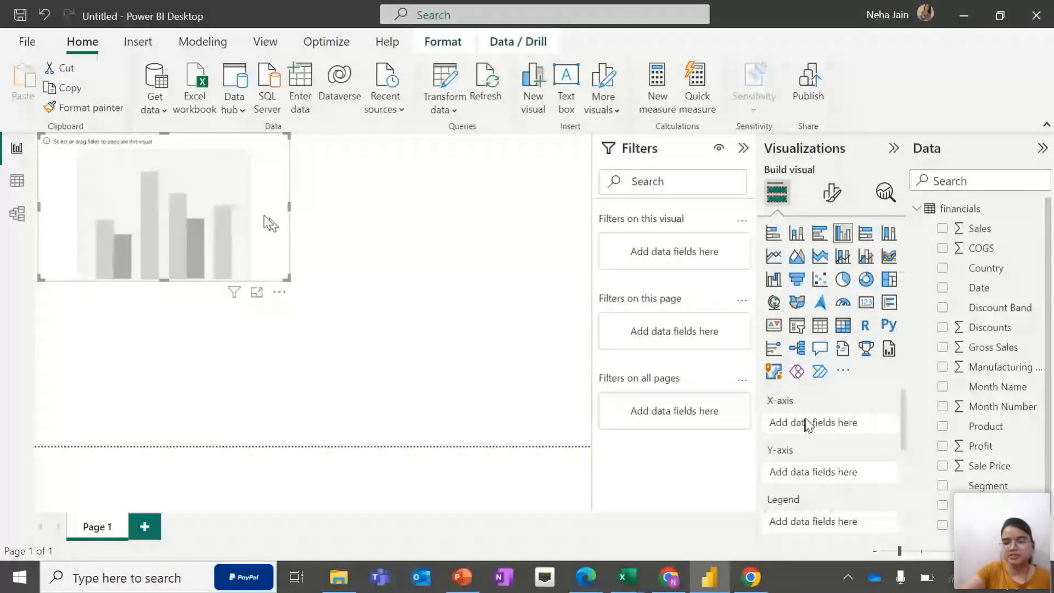
{"action": "key", "text": "Delete"}
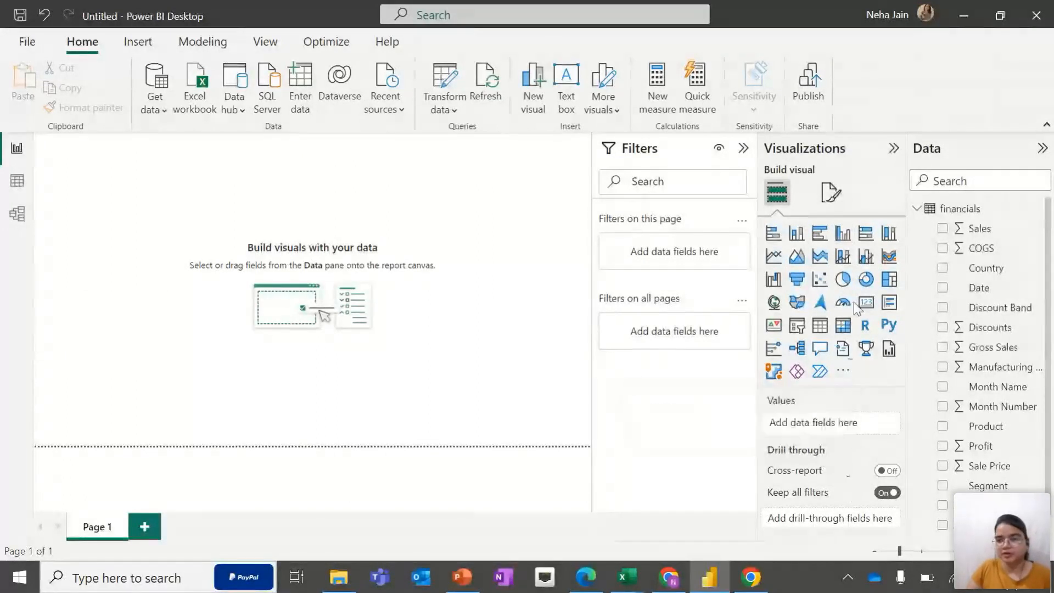
Insert a clustered column chart on the report page, enlarge it, and place Product on its X-axis
{"action": "left_click", "coordinate": [842, 236]}
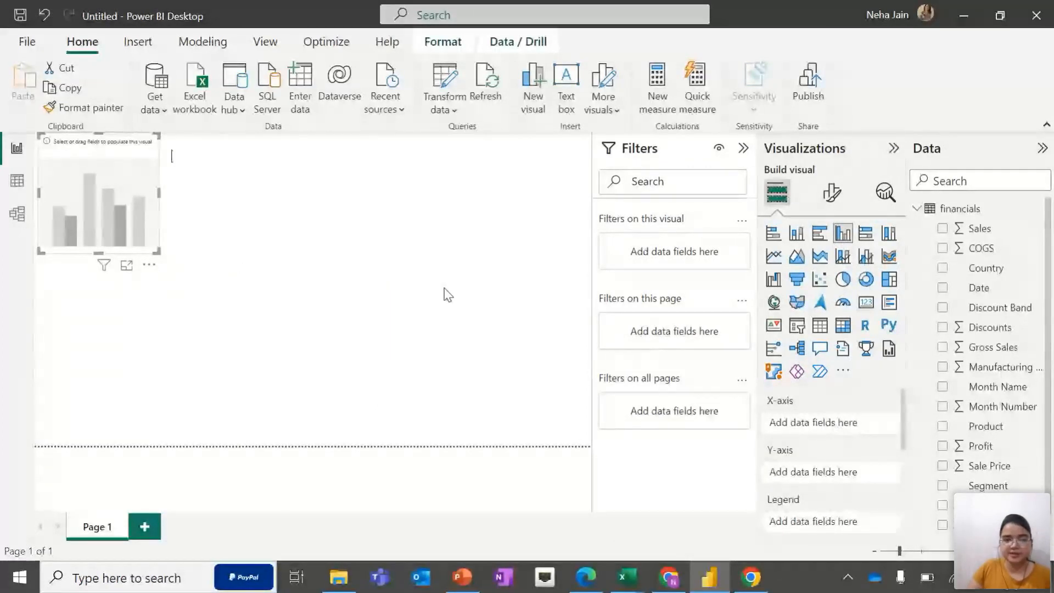
{"action": "left_click_drag", "start_coordinate": [158, 191], "coordinate": [268, 226]}
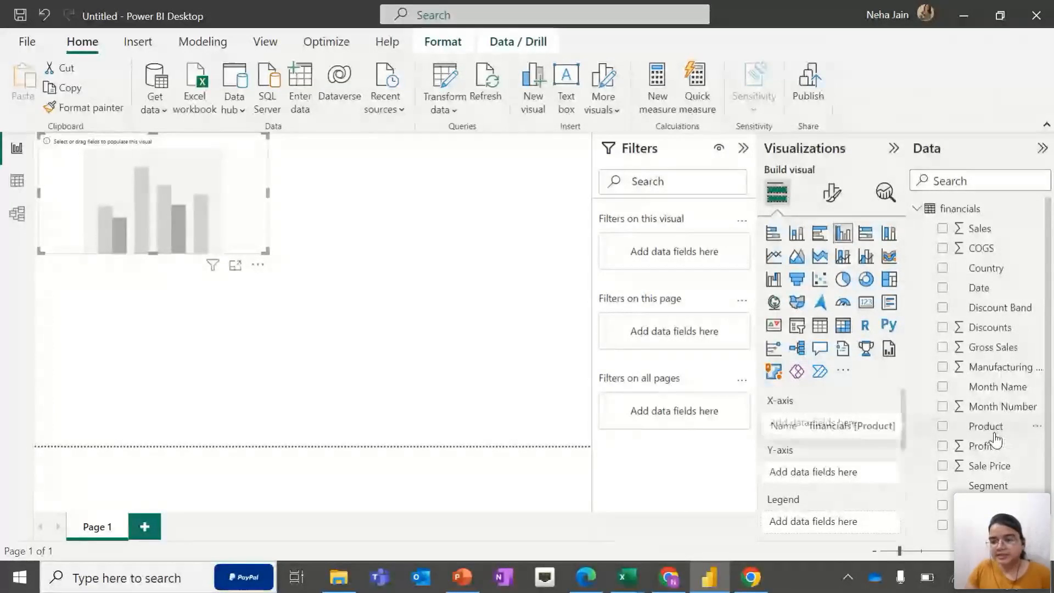
{"action": "left_click_drag", "start_coordinate": [989, 434], "coordinate": [825, 422]}
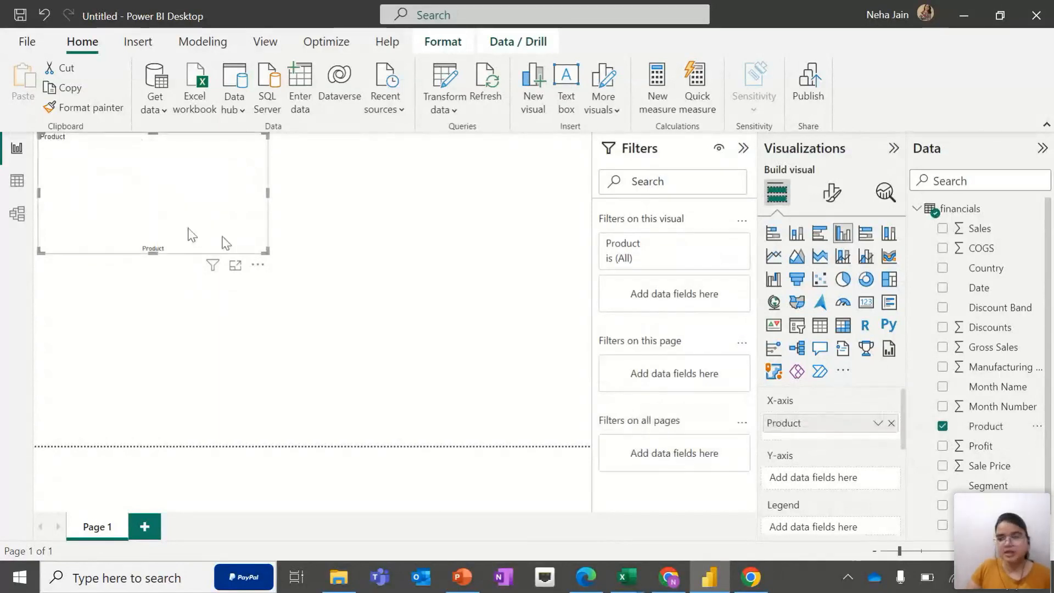
{"action": "scroll", "coordinate": [1004, 409], "scroll_direction": "down", "scroll_amount": 1}
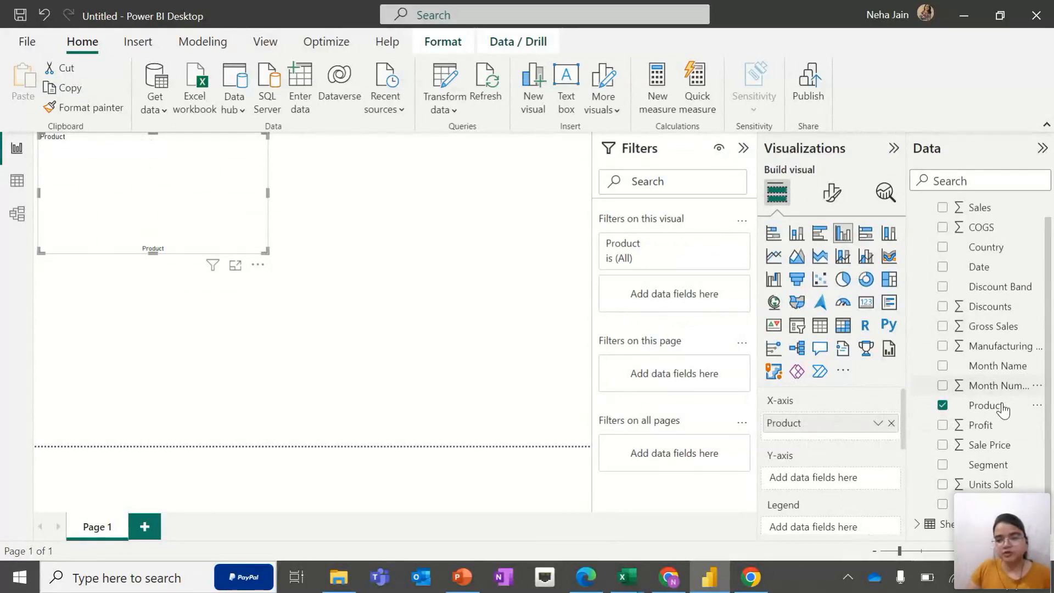
{"action": "scroll", "coordinate": [1004, 407], "scroll_direction": "up", "scroll_amount": 1}
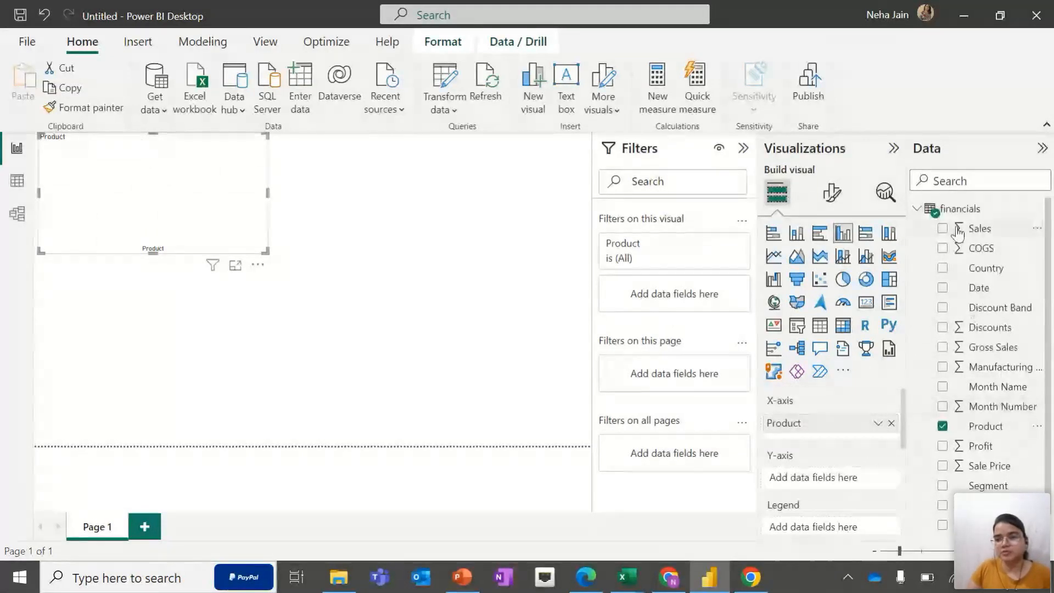
Add Sales to the chart's Y-axis and enlarge the chart on the canvas
{"action": "left_click_drag", "start_coordinate": [959, 233], "coordinate": [812, 479]}
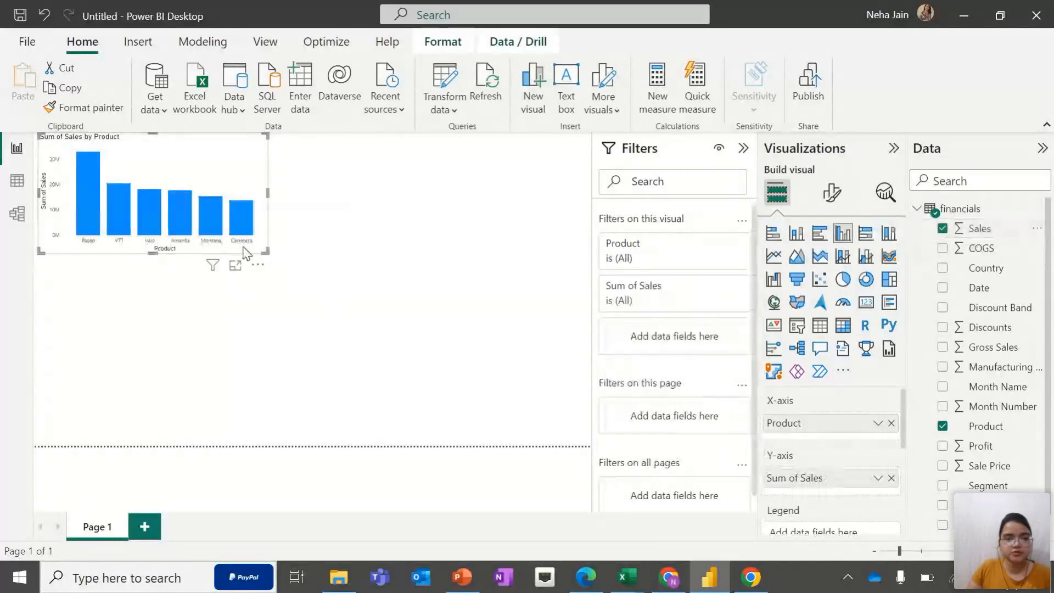
{"action": "left_click", "coordinate": [744, 147]}
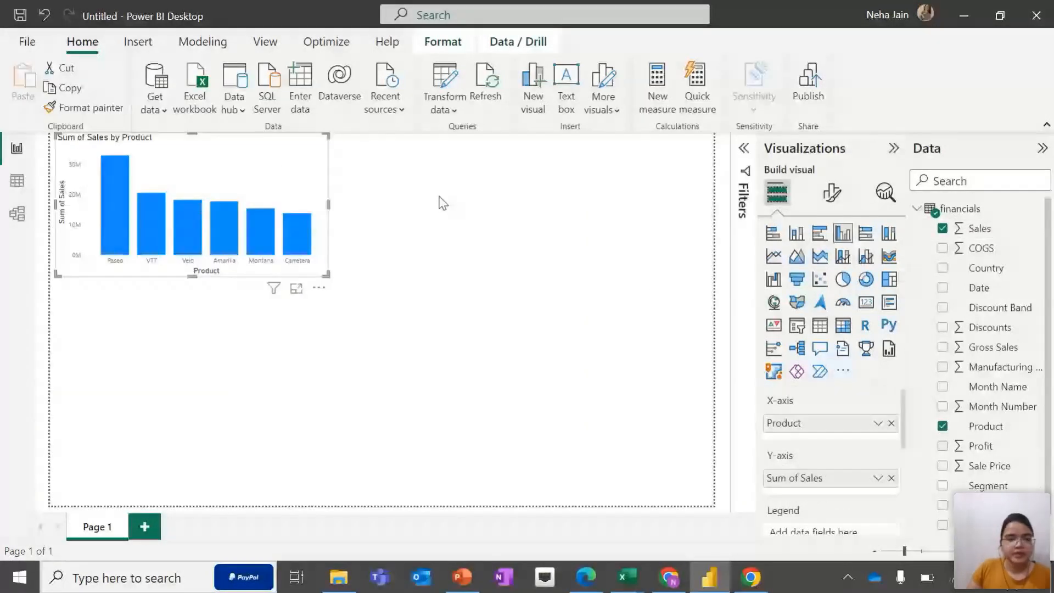
{"action": "left_click_drag", "start_coordinate": [324, 281], "coordinate": [397, 315]}
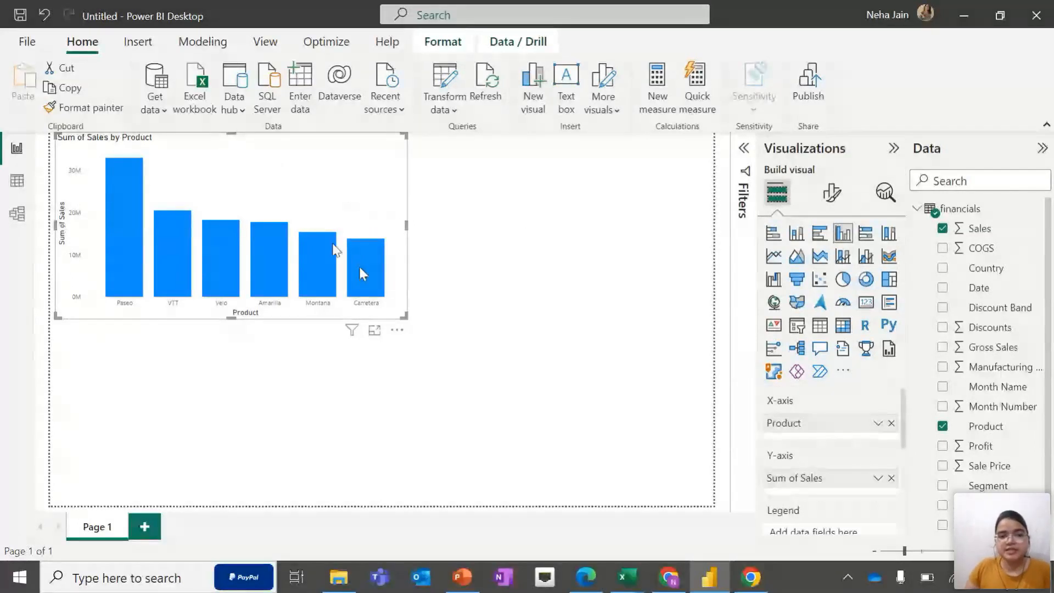
{"action": "mouse_move", "coordinate": [318, 269]}
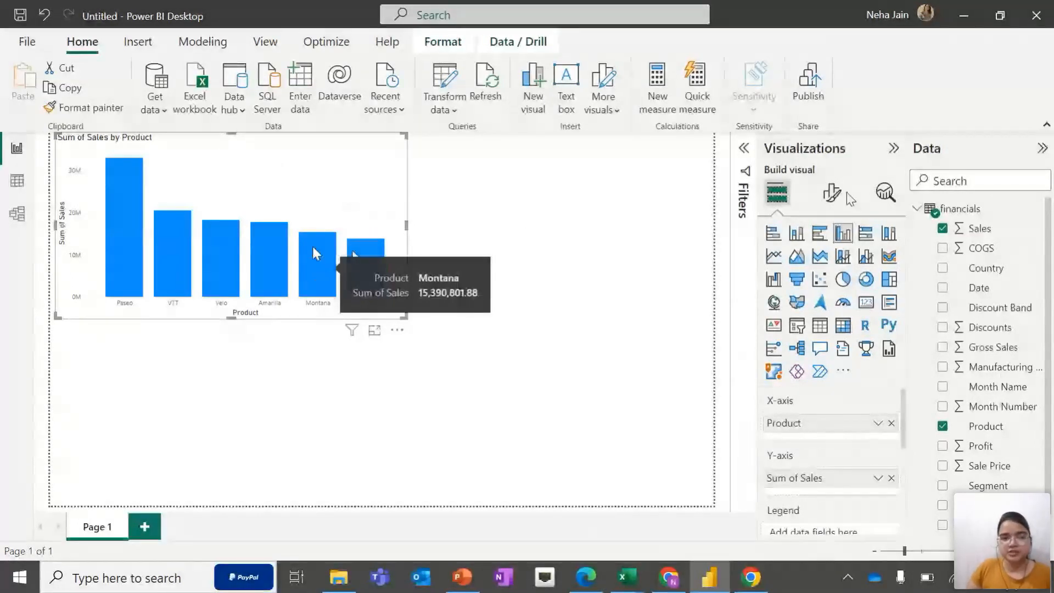
{"action": "left_click", "coordinate": [831, 193]}
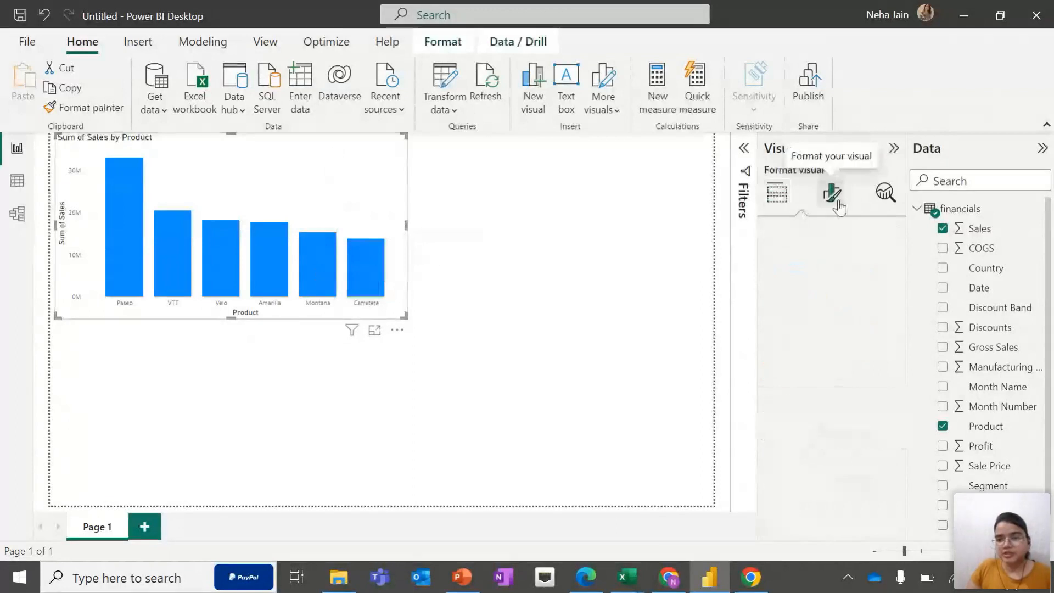
{"action": "left_click", "coordinate": [780, 193]}
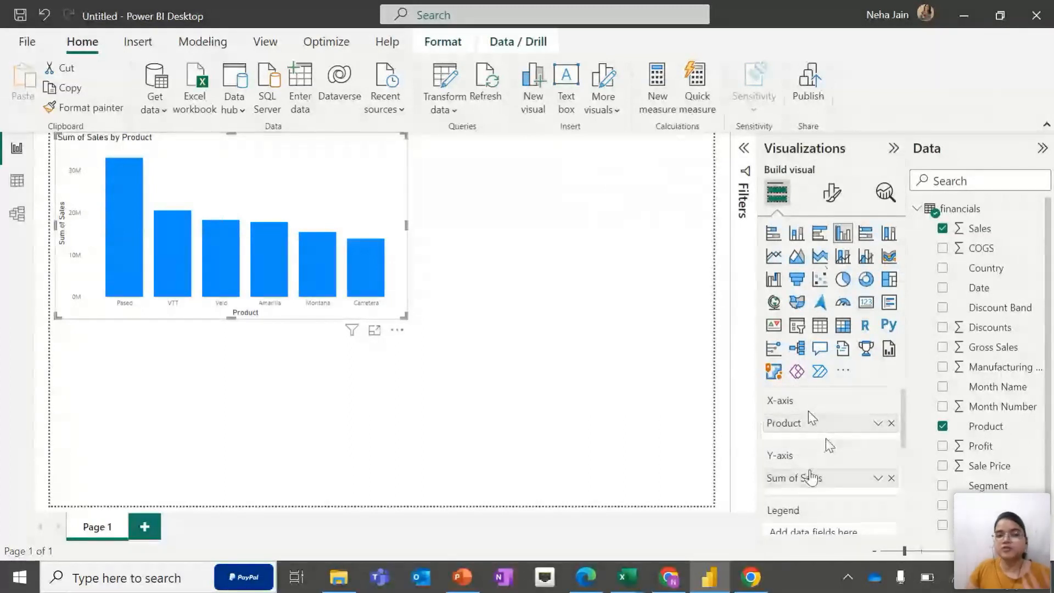
Browse the chart's format options, expanding and collapsing the X-axis section
{"action": "left_click", "coordinate": [833, 195]}
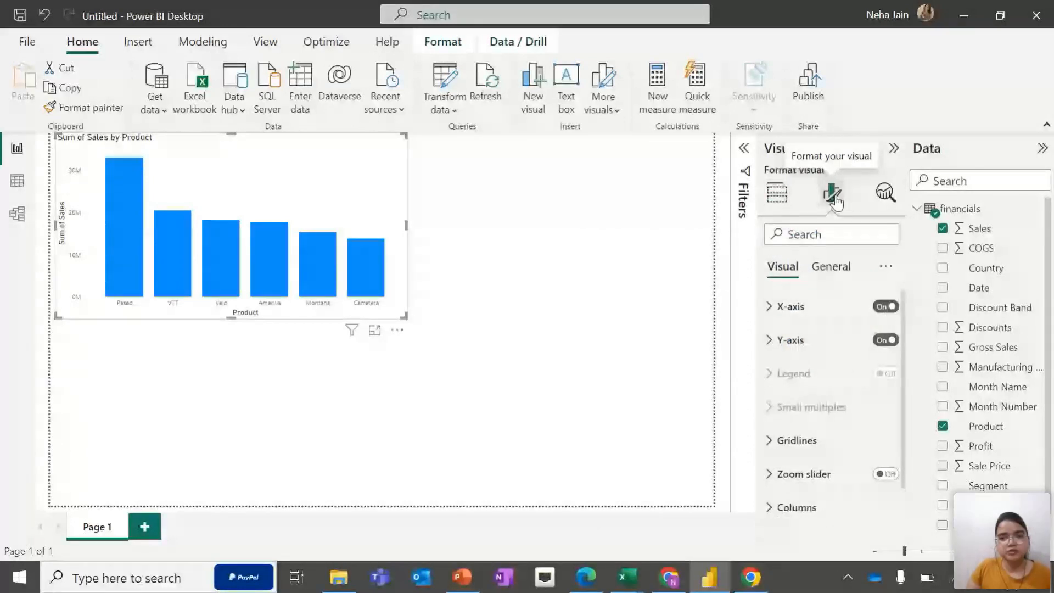
{"action": "scroll", "coordinate": [791, 385], "scroll_direction": "down", "scroll_amount": 1}
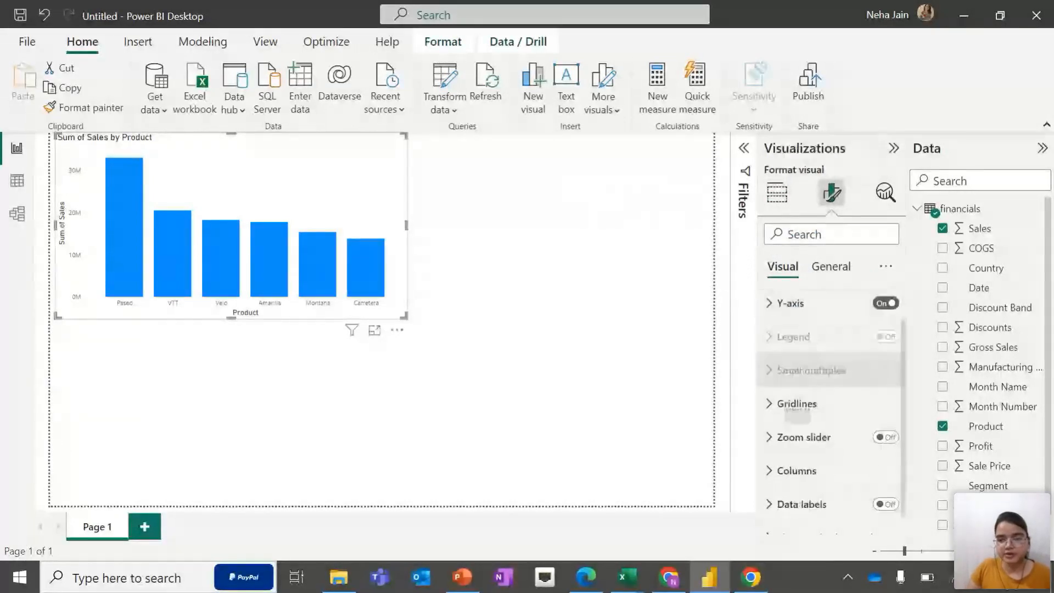
{"action": "scroll", "coordinate": [786, 417], "scroll_direction": "down", "scroll_amount": 2}
{"action": "scroll", "coordinate": [780, 420], "scroll_direction": "up", "scroll_amount": 3}
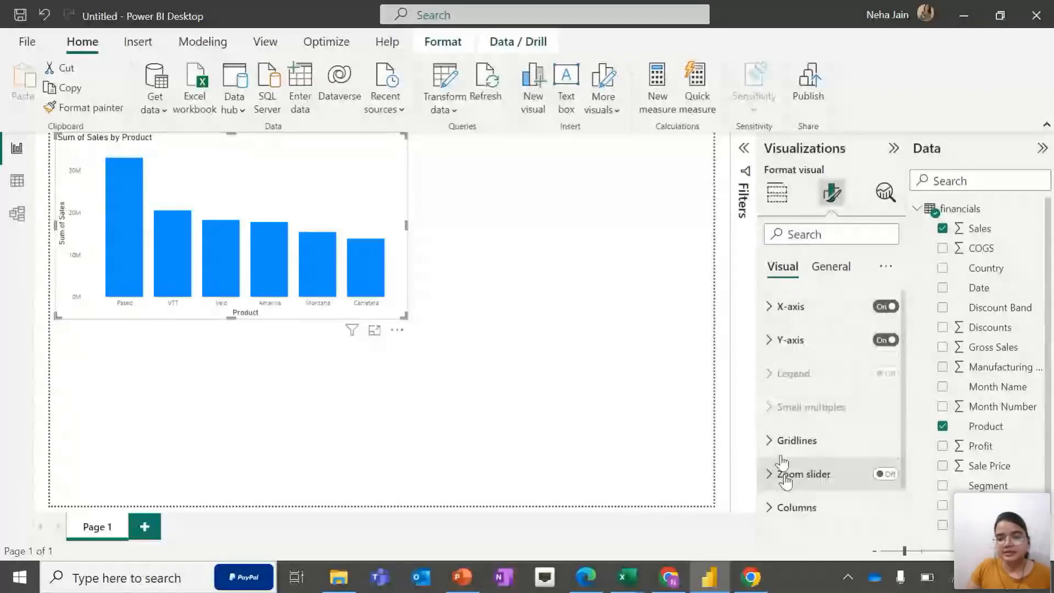
{"action": "scroll", "coordinate": [776, 423], "scroll_direction": "down", "scroll_amount": 1}
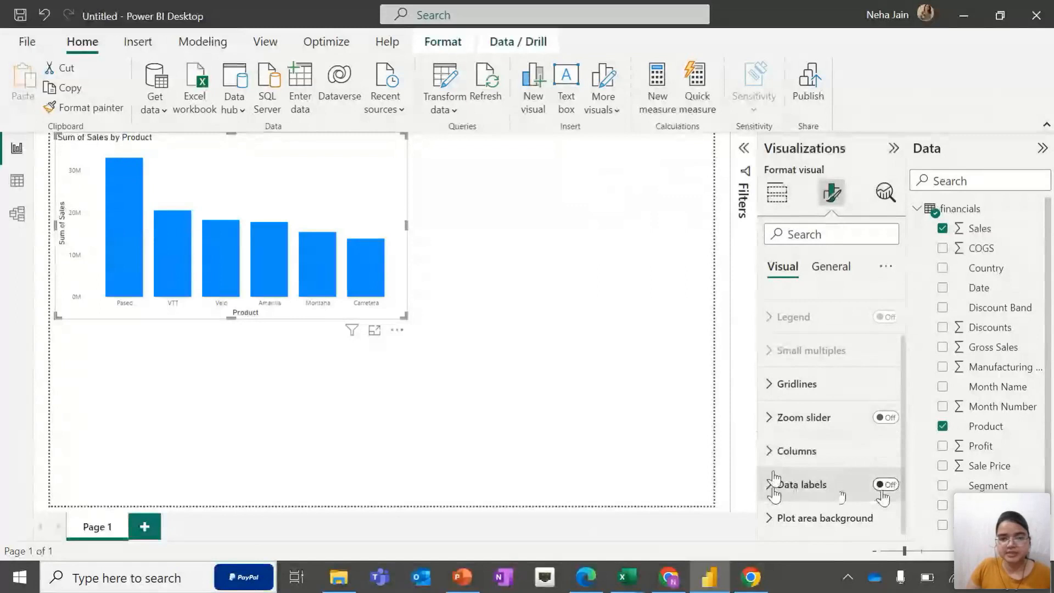
{"action": "scroll", "coordinate": [776, 383], "scroll_direction": "up", "scroll_amount": 1}
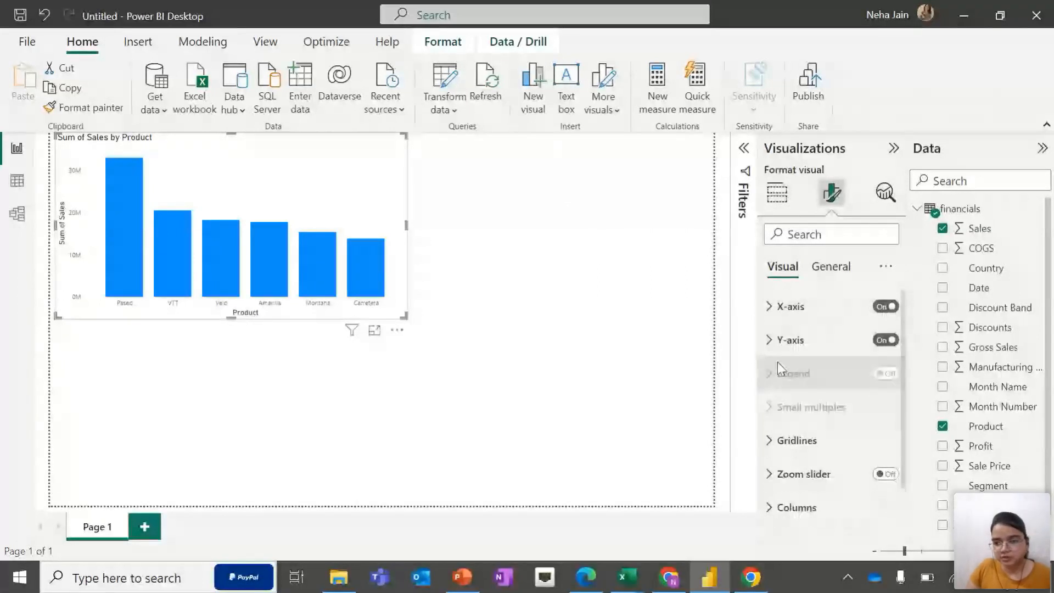
{"action": "left_click", "coordinate": [776, 306]}
{"action": "scroll", "coordinate": [801, 409], "scroll_direction": "down", "scroll_amount": 2}
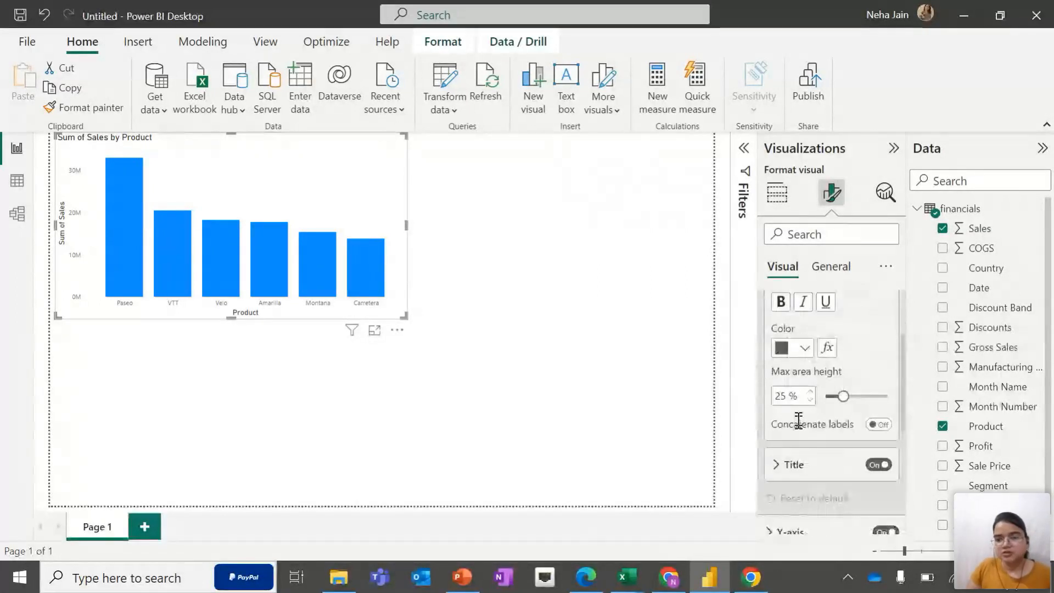
{"action": "scroll", "coordinate": [801, 409], "scroll_direction": "up", "scroll_amount": 1}
{"action": "scroll", "coordinate": [801, 388], "scroll_direction": "up", "scroll_amount": 2}
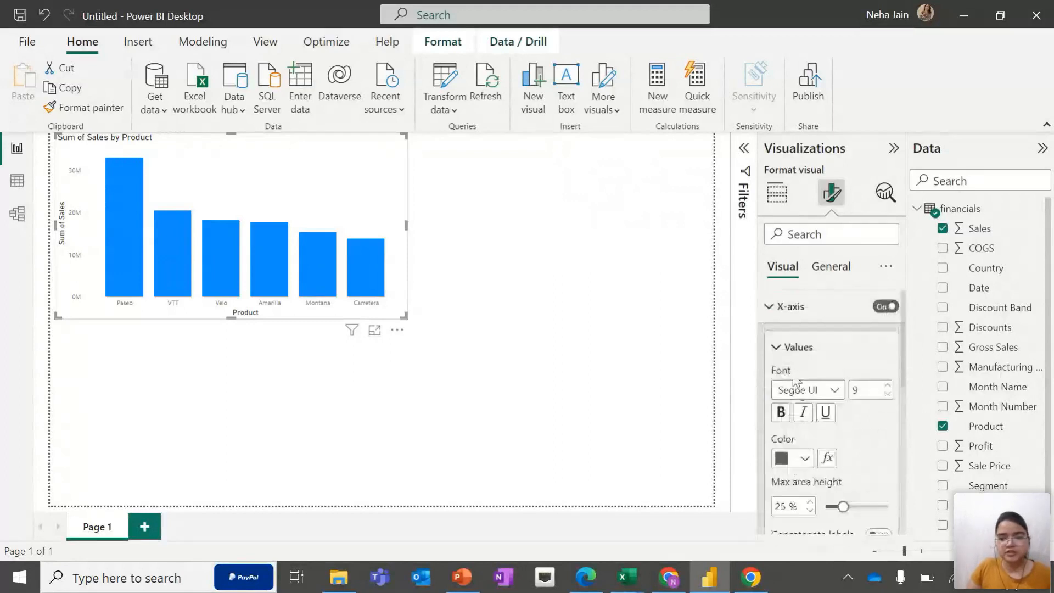
{"action": "left_click", "coordinate": [769, 316]}
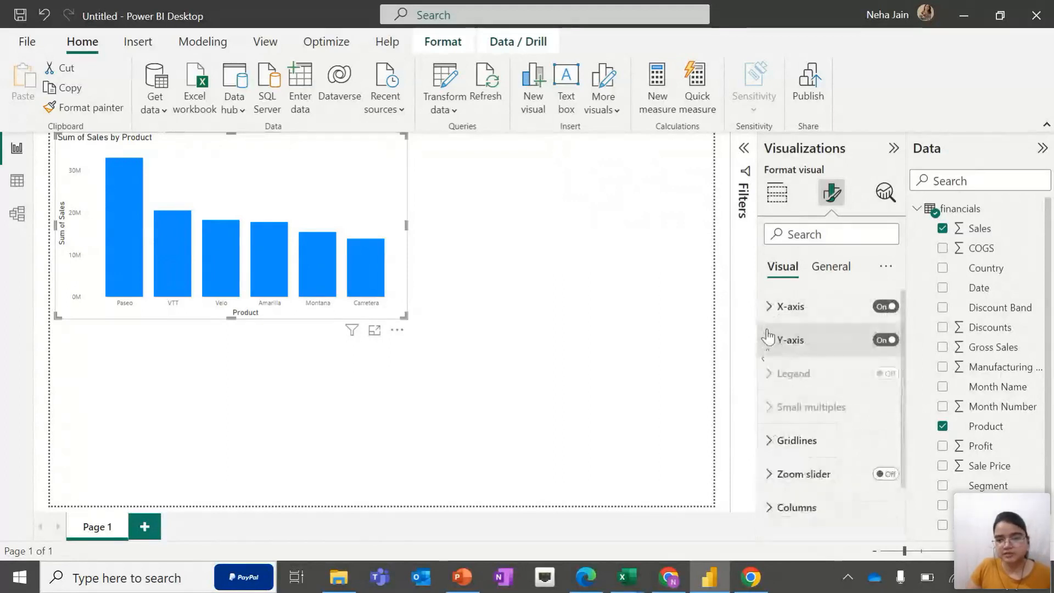
Set the colour of the Y-axis values to black
{"action": "left_click", "coordinate": [770, 340]}
{"action": "scroll", "coordinate": [834, 418], "scroll_direction": "down", "scroll_amount": 2}
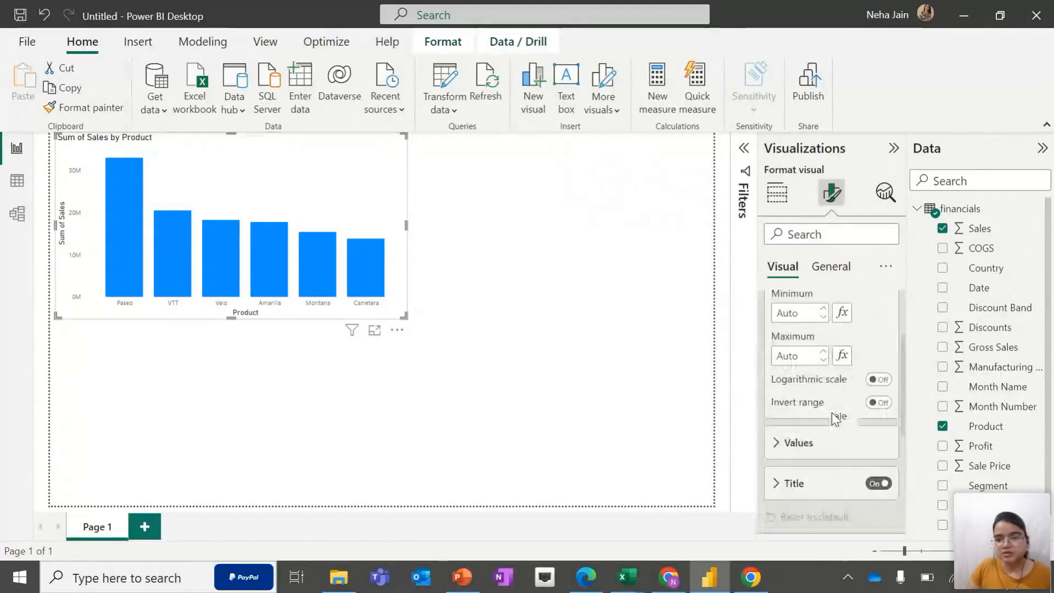
{"action": "left_click", "coordinate": [776, 443]}
{"action": "scroll", "coordinate": [791, 446], "scroll_direction": "down", "scroll_amount": 1}
{"action": "scroll", "coordinate": [799, 447], "scroll_direction": "down", "scroll_amount": 1}
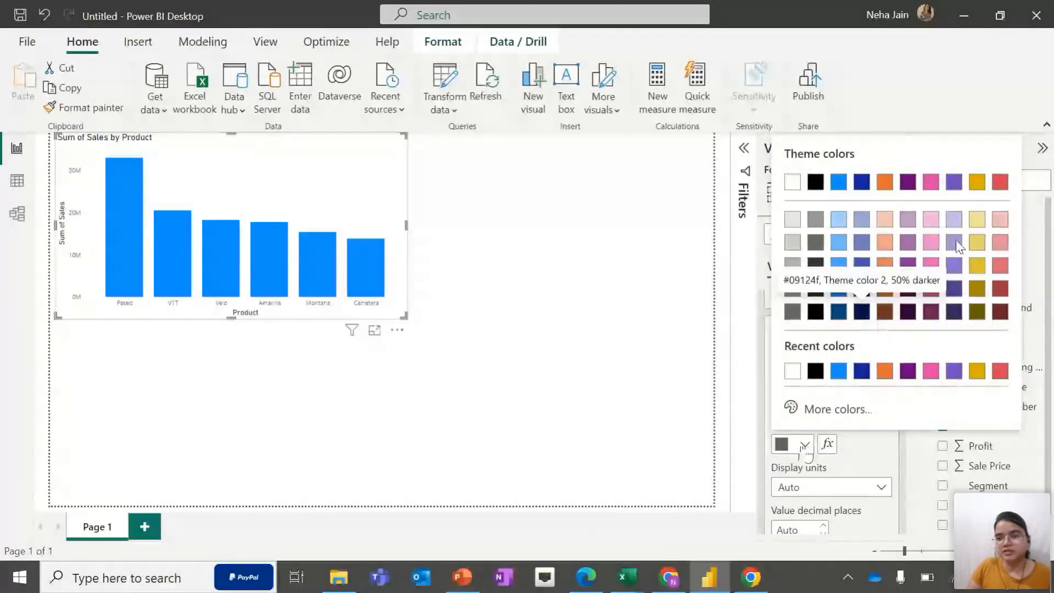
{"action": "left_click", "coordinate": [1001, 183]}
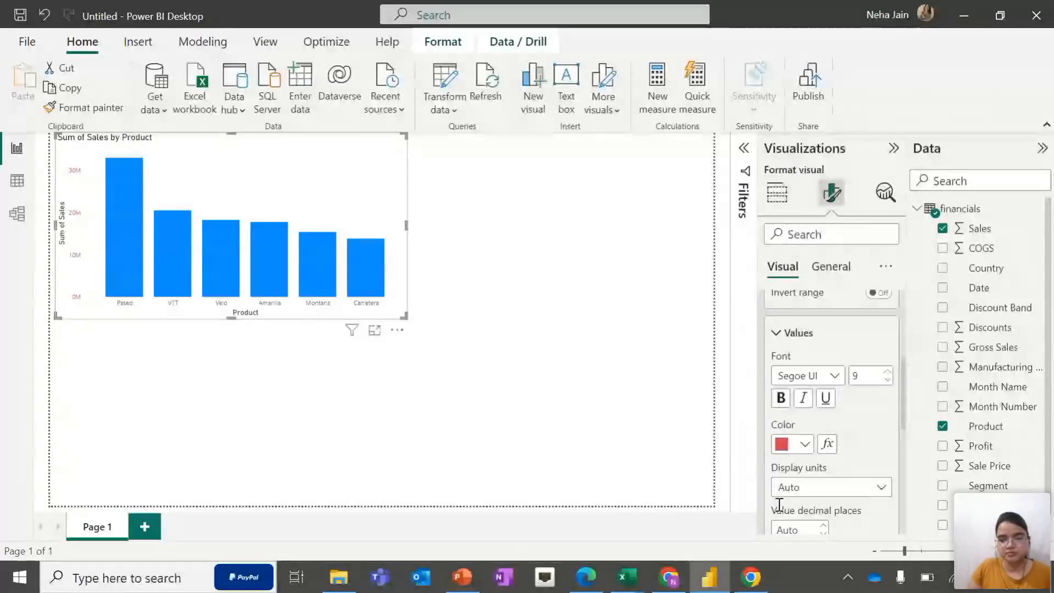
{"action": "left_click", "coordinate": [805, 444]}
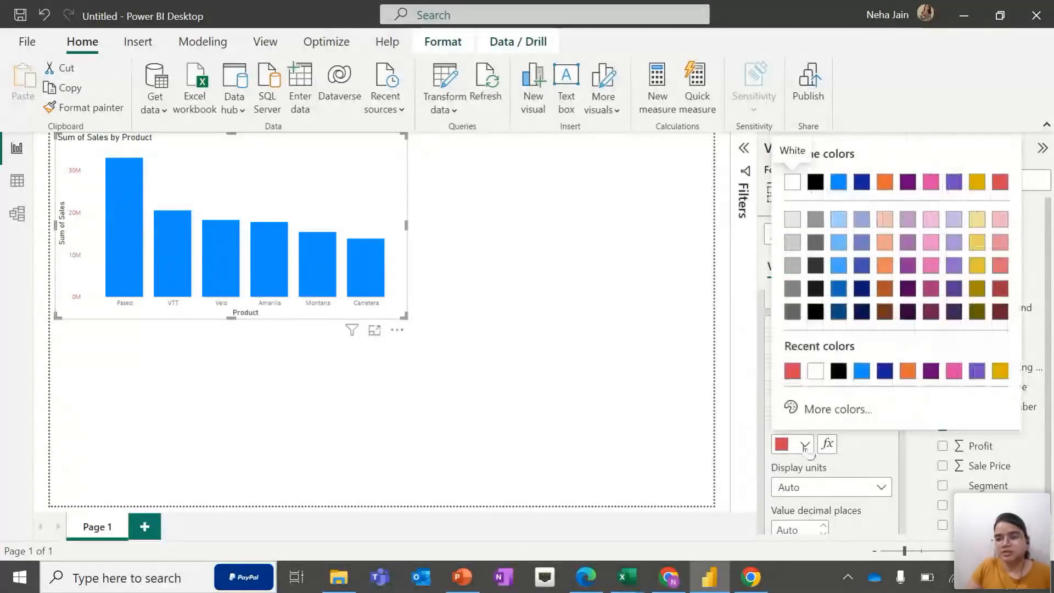
{"action": "left_click", "coordinate": [815, 182]}
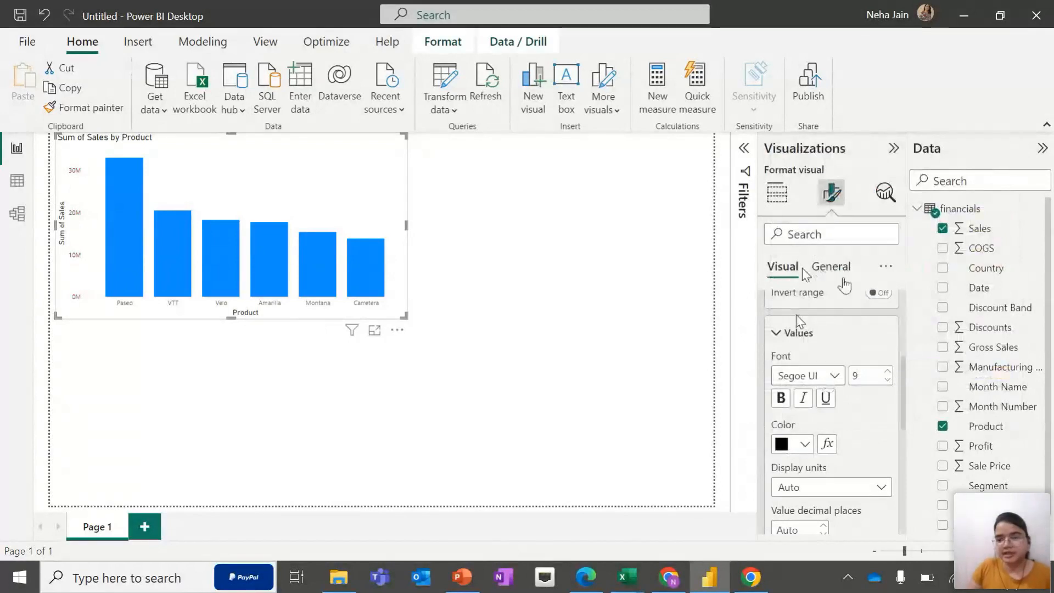
Rename the chart title to Product Sales Chart
{"action": "left_click", "coordinate": [844, 278]}
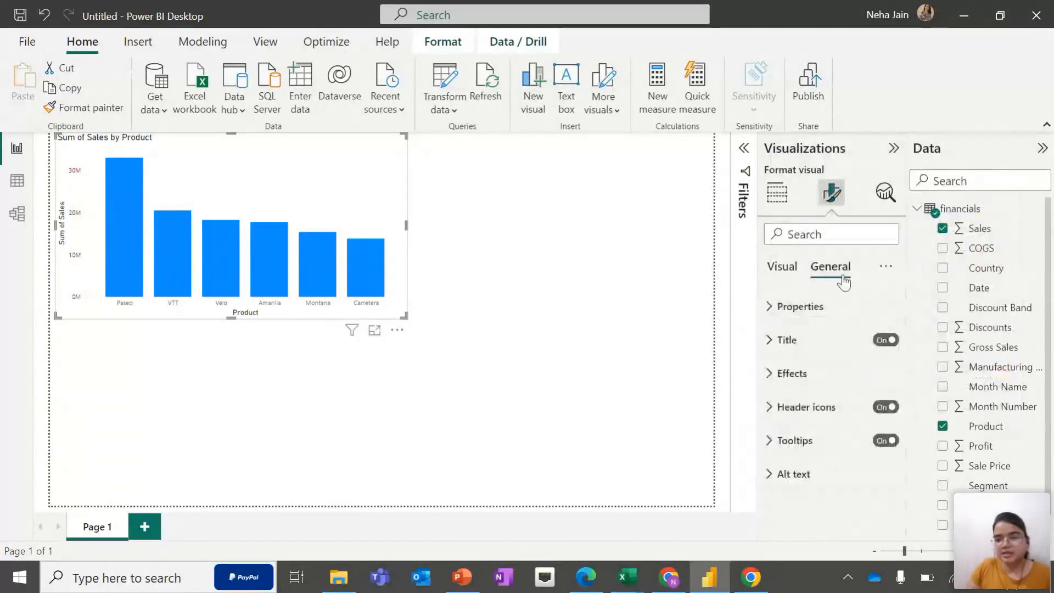
{"action": "left_click", "coordinate": [821, 340]}
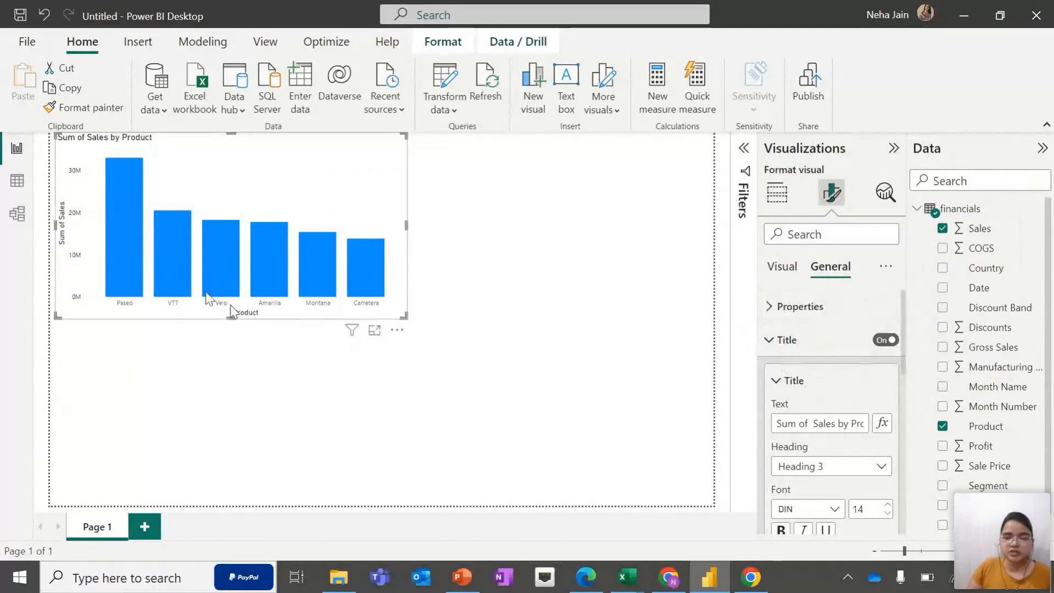
{"action": "left_click", "coordinate": [780, 340]}
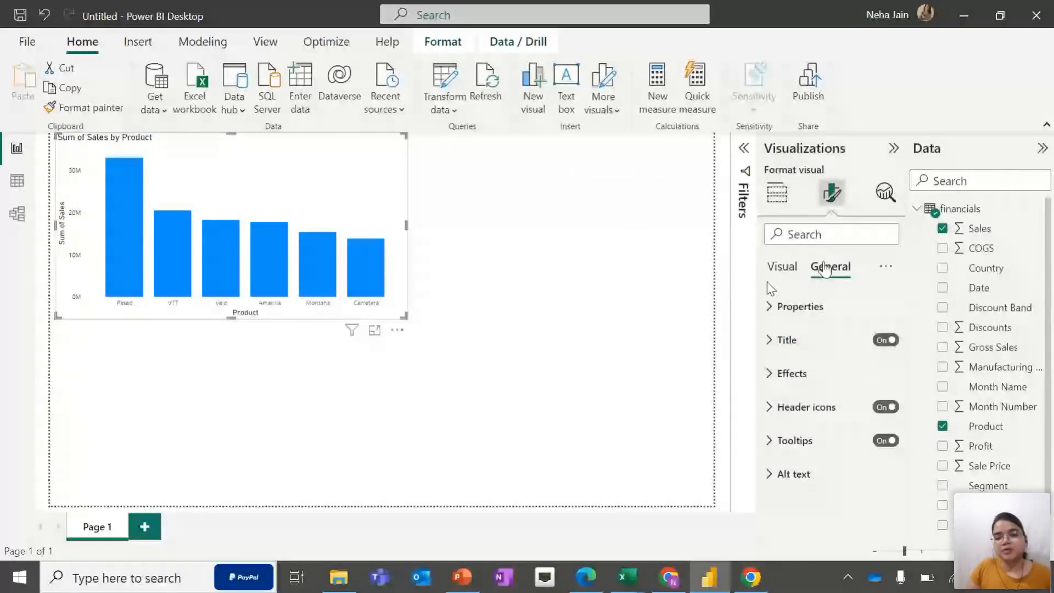
{"action": "left_click", "coordinate": [776, 338]}
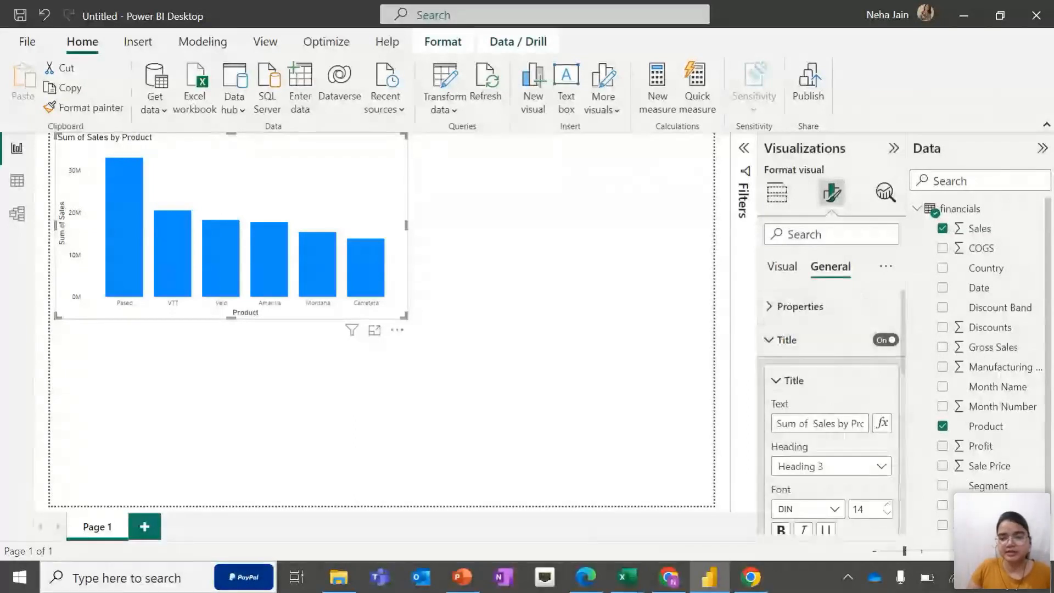
{"action": "triple_click", "coordinate": [835, 426]}
{"action": "key", "text": "BackSpace"}
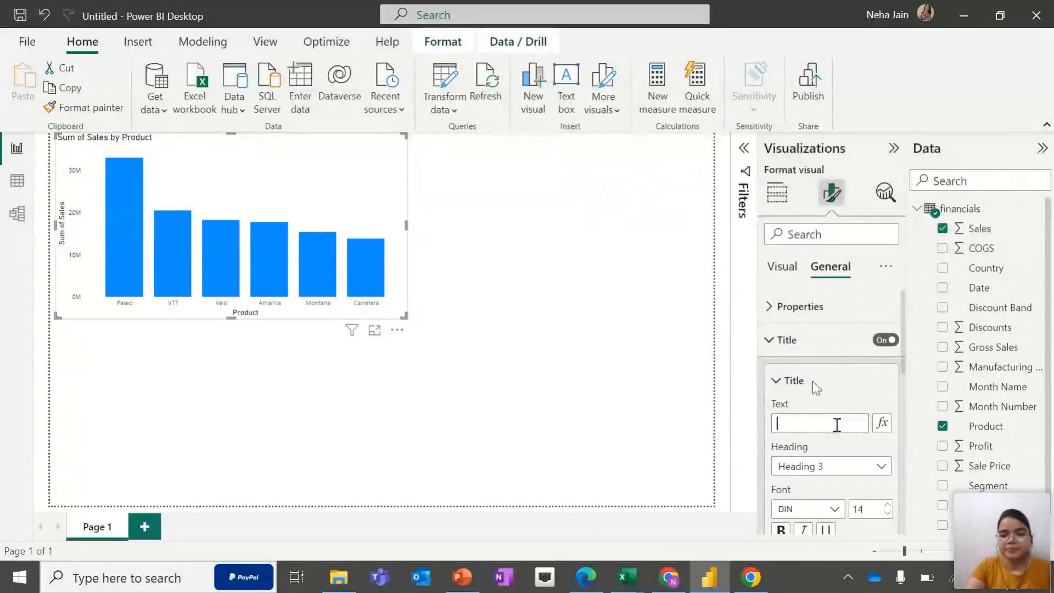
{"action": "type", "text": "Pr"}
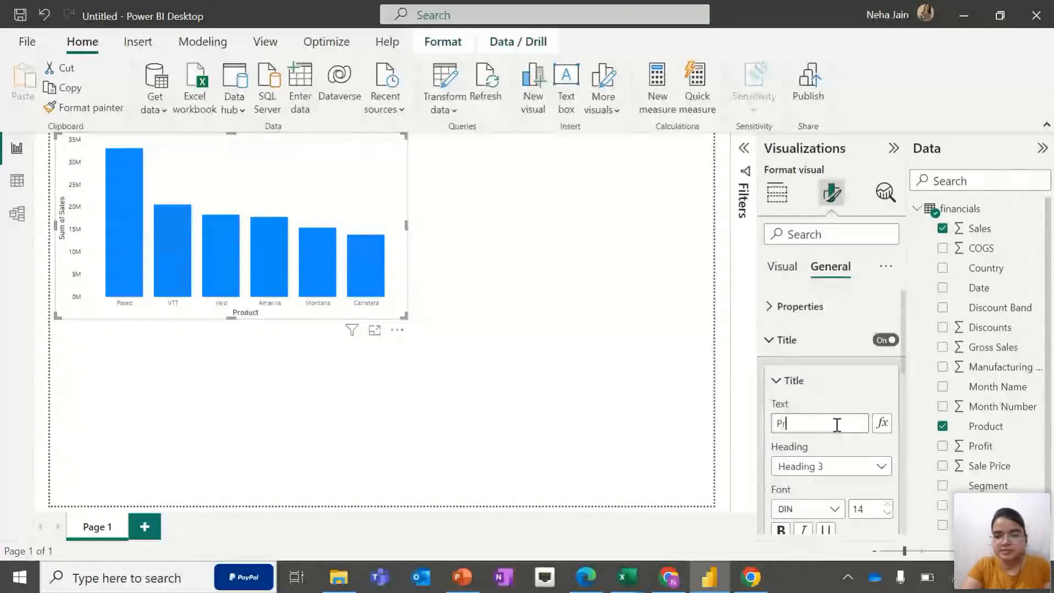
{"action": "type", "text": "oduct Sale"}
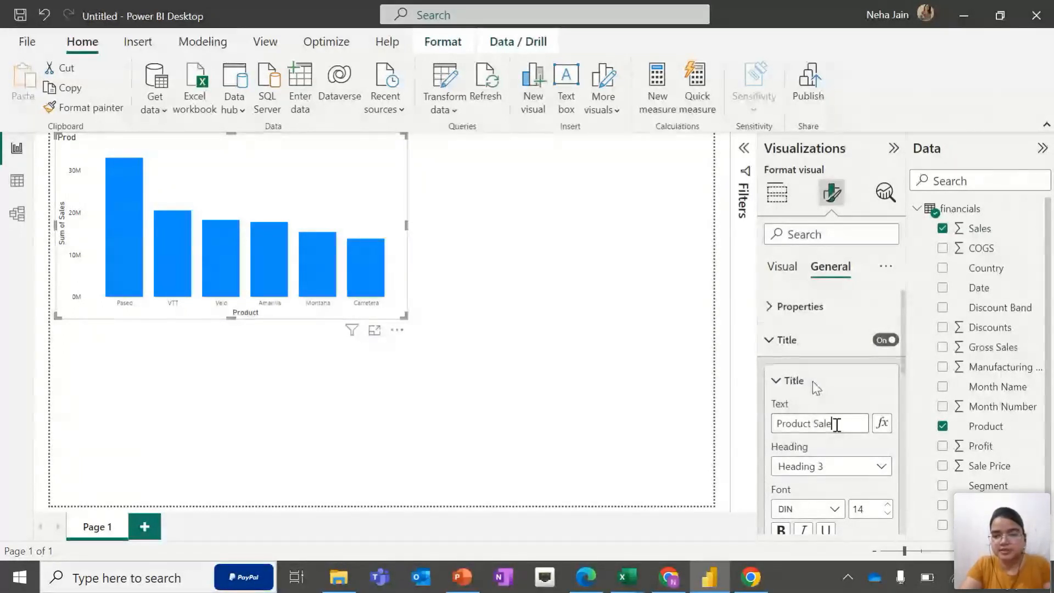
{"action": "type", "text": "s Anal"}
{"action": "key", "text": "BackSpace"}
{"action": "key", "text": "BackSpace"}
{"action": "key", "text": "BackSpace"}
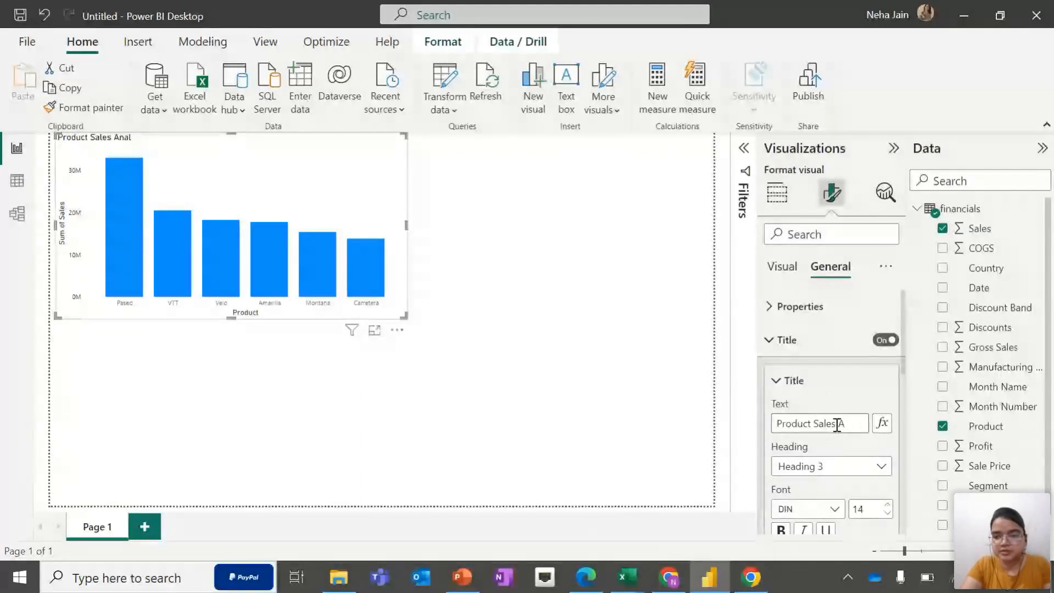
{"action": "key", "text": "BackSpace"}
{"action": "type", "text": "Cha"}
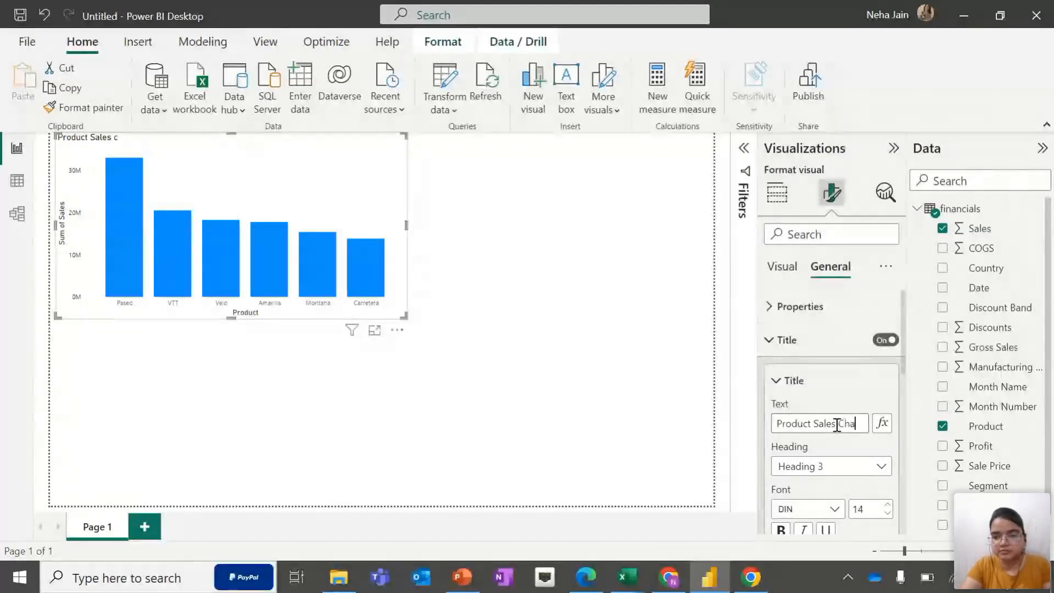
{"action": "type", "text": "rt"}
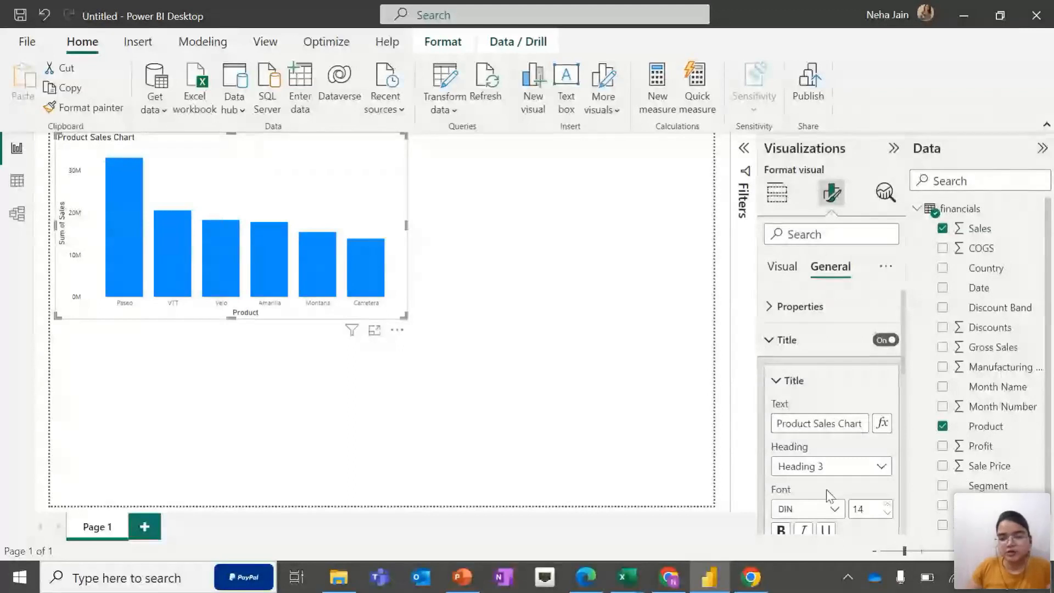
Make the chart title bold and centre it horizontally
{"action": "scroll", "coordinate": [833, 508], "scroll_direction": "down", "scroll_amount": 1}
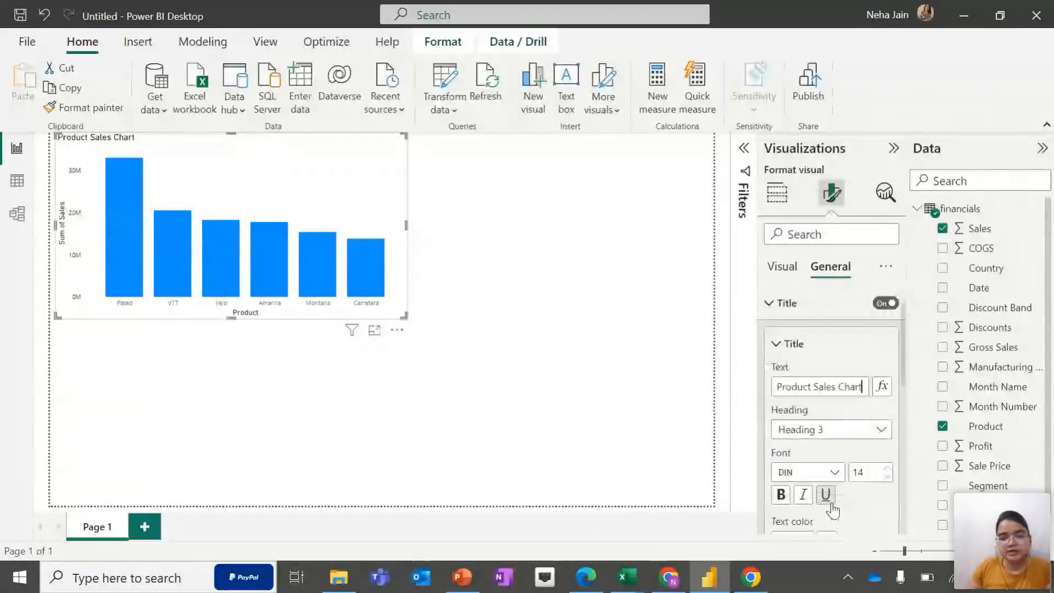
{"action": "left_click", "coordinate": [781, 494]}
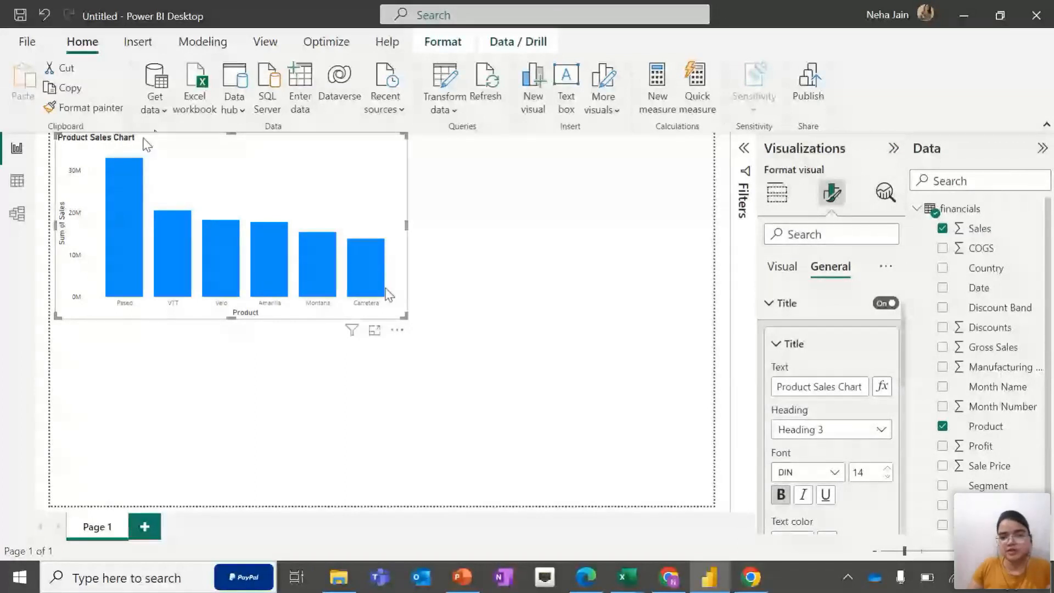
{"action": "scroll", "coordinate": [826, 445], "scroll_direction": "down", "scroll_amount": 1}
{"action": "scroll", "coordinate": [854, 467], "scroll_direction": "down", "scroll_amount": 3}
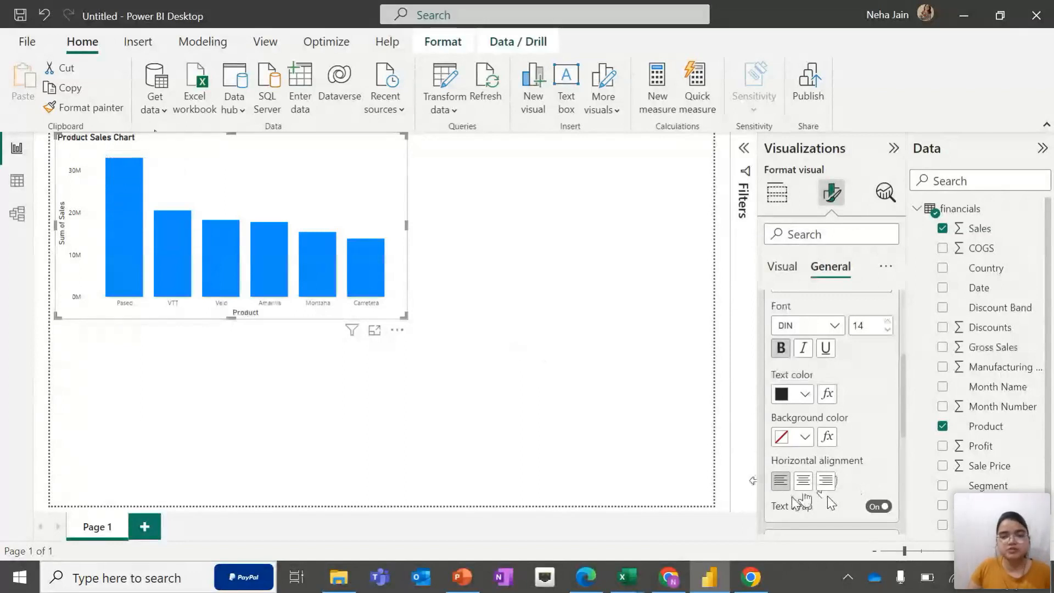
{"action": "left_click", "coordinate": [804, 486]}
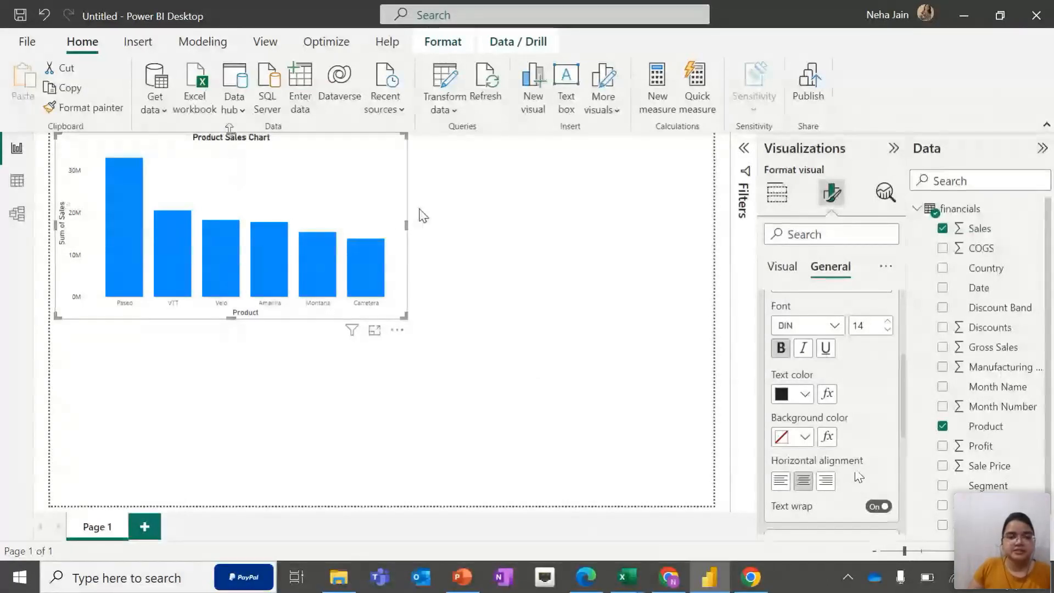
Narrow the chart slightly and shift it down a little on the canvas
{"action": "left_click_drag", "start_coordinate": [407, 225], "coordinate": [398, 231]}
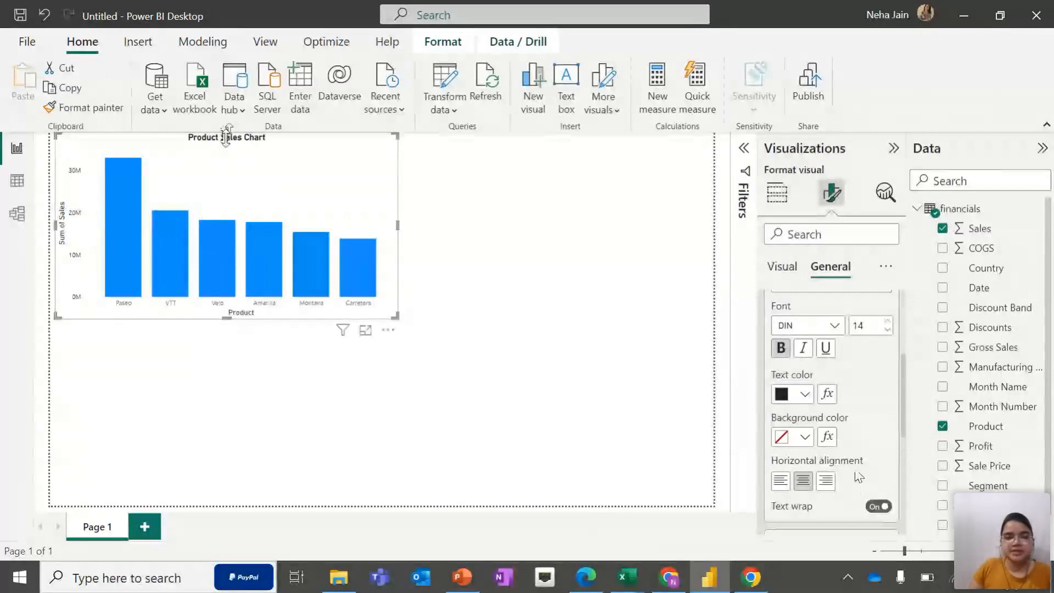
{"action": "left_click_drag", "start_coordinate": [226, 136], "coordinate": [226, 153]}
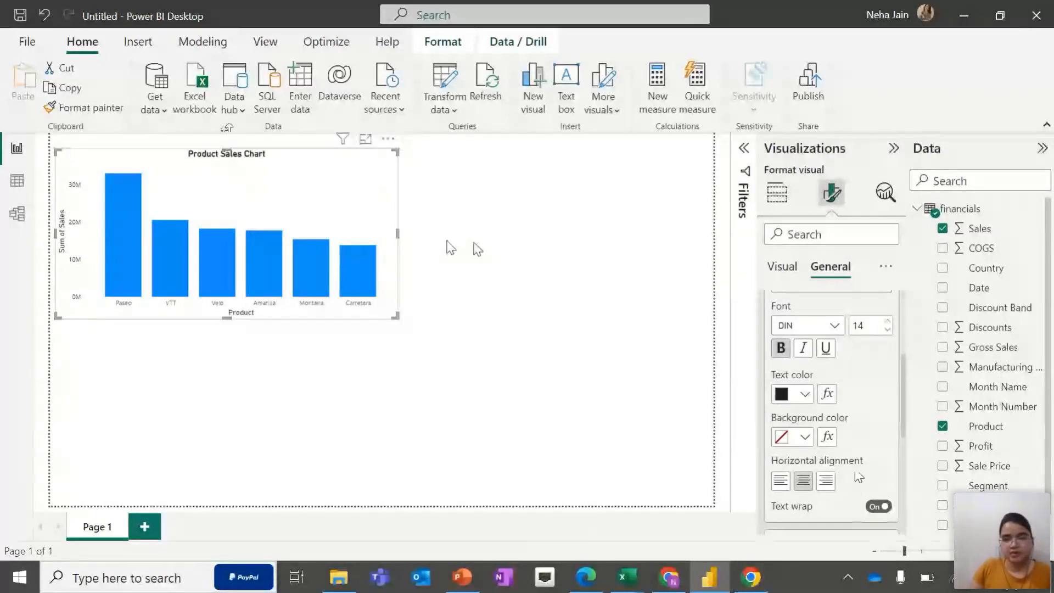
{"action": "left_click", "coordinate": [783, 267]}
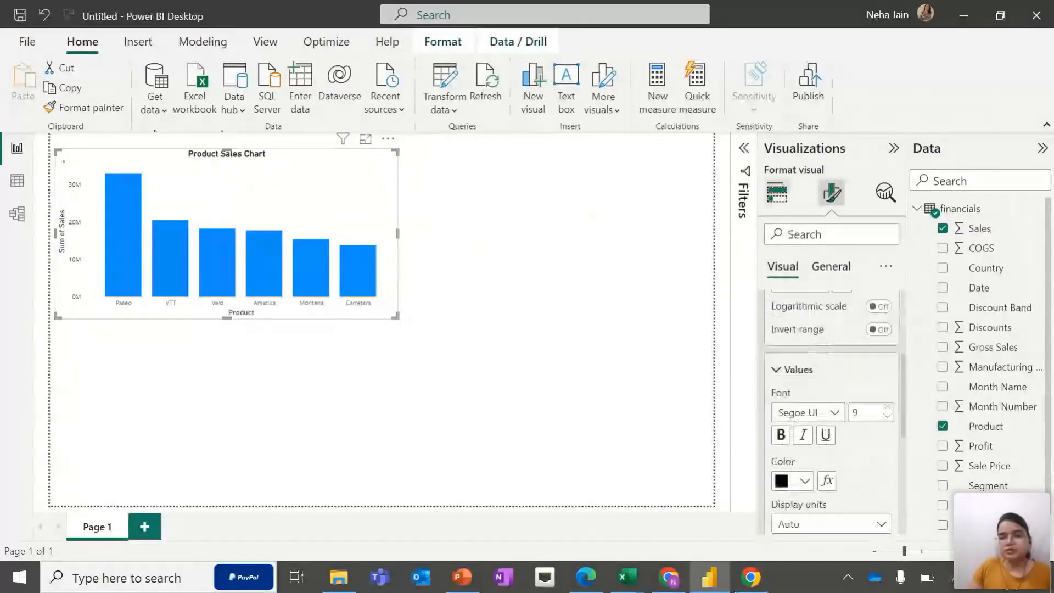
{"action": "left_click", "coordinate": [777, 192]}
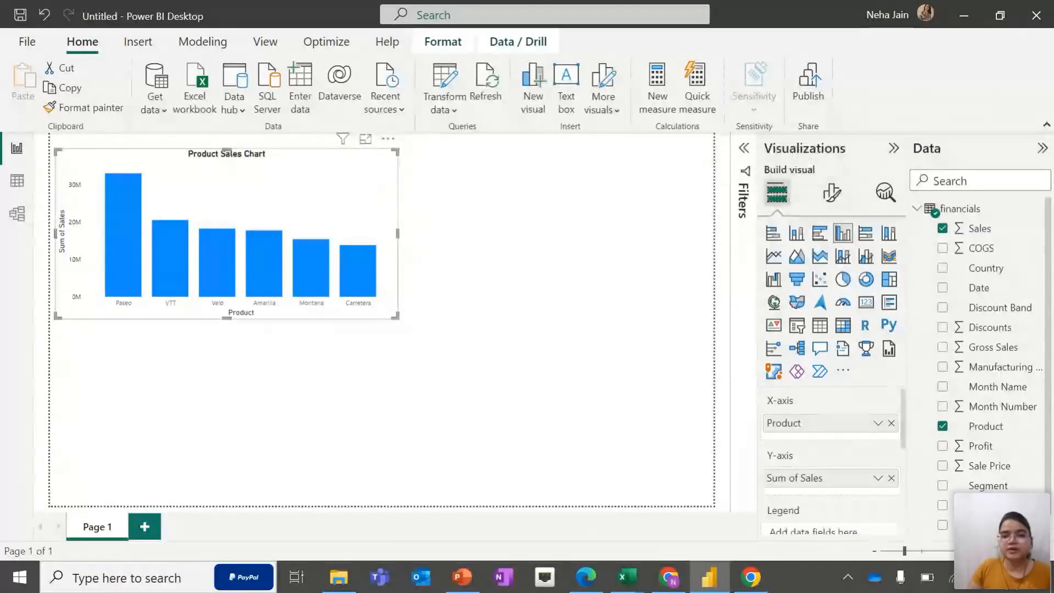
{"action": "left_click", "coordinate": [442, 261]}
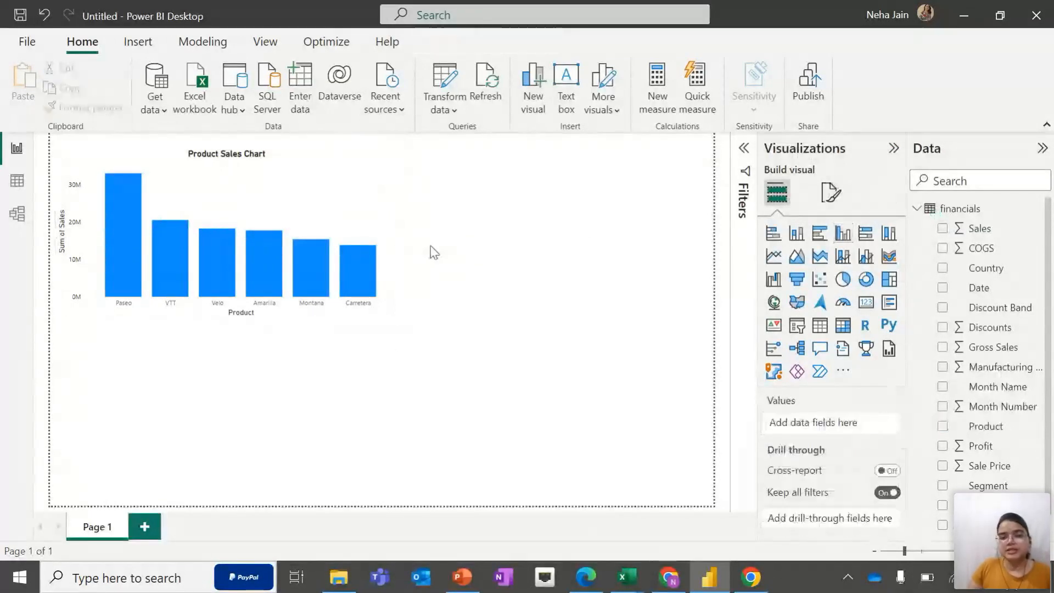
Convert the sales-by-product chart into a donut chart
{"action": "left_click", "coordinate": [384, 250]}
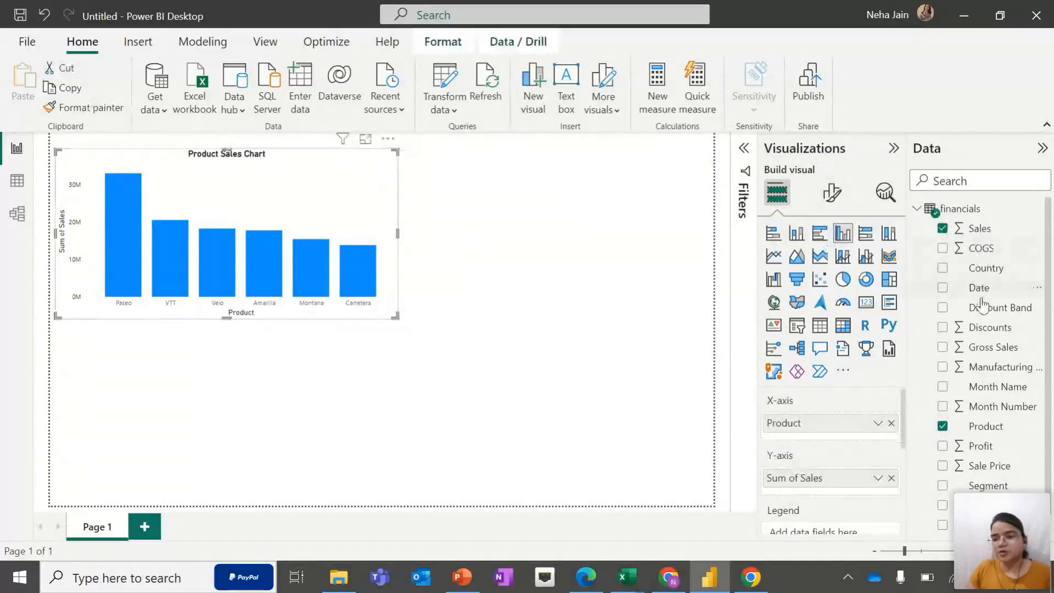
{"action": "scroll", "coordinate": [985, 389], "scroll_direction": "down", "scroll_amount": 1}
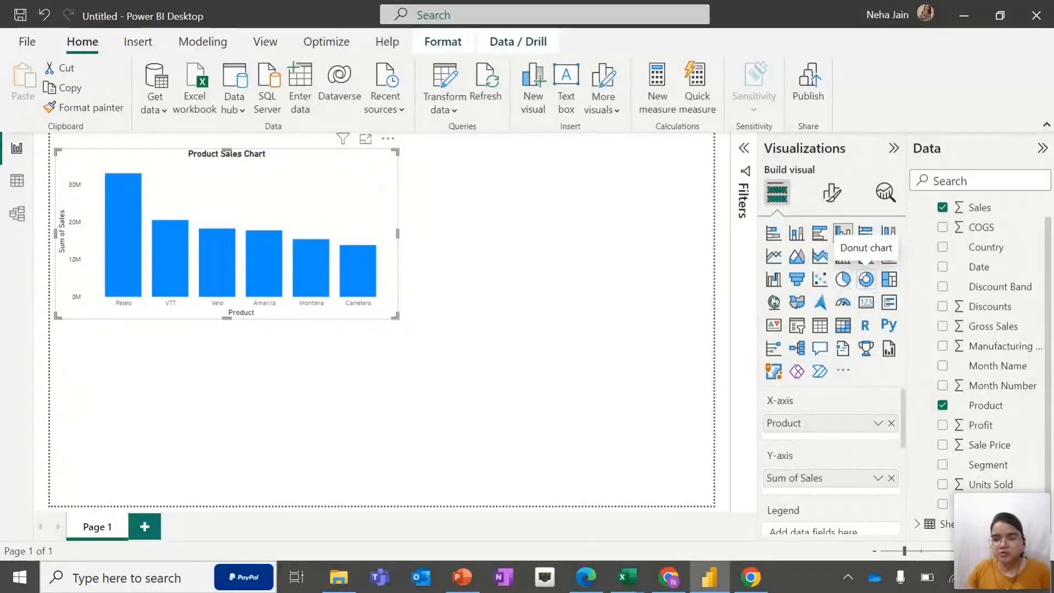
{"action": "left_click", "coordinate": [867, 281]}
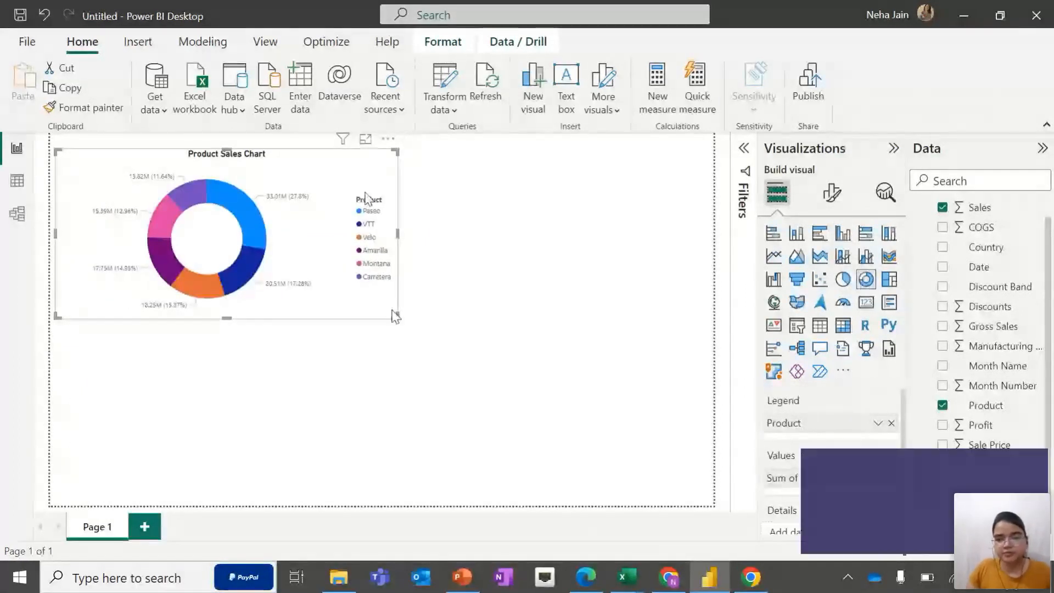
Convert the product sales chart back into a clustered column chart
{"action": "left_click", "coordinate": [844, 237]}
{"action": "left_click", "coordinate": [1032, 464]}
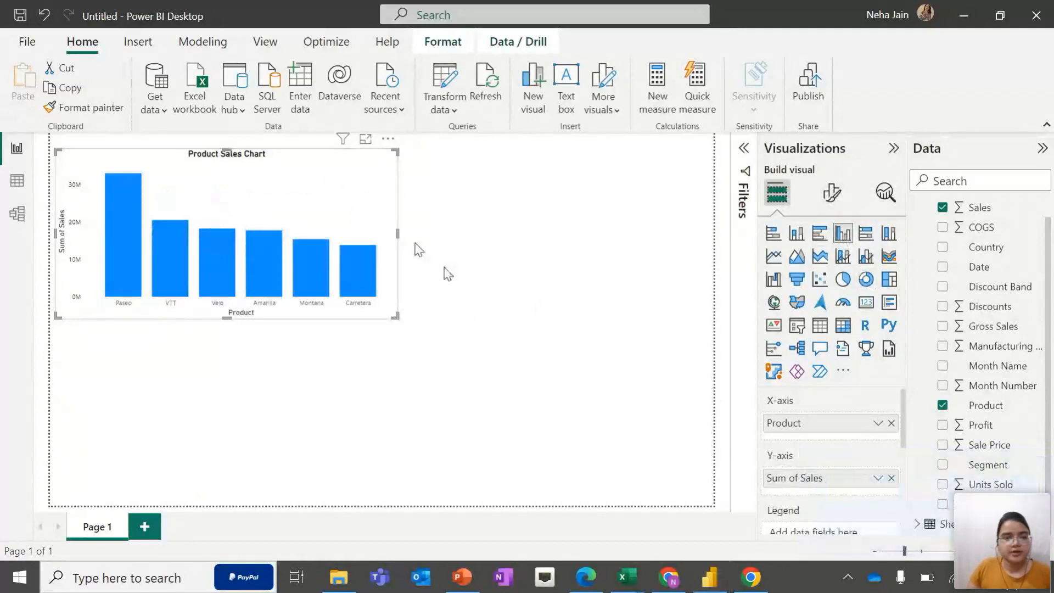
{"action": "left_click", "coordinate": [448, 239]}
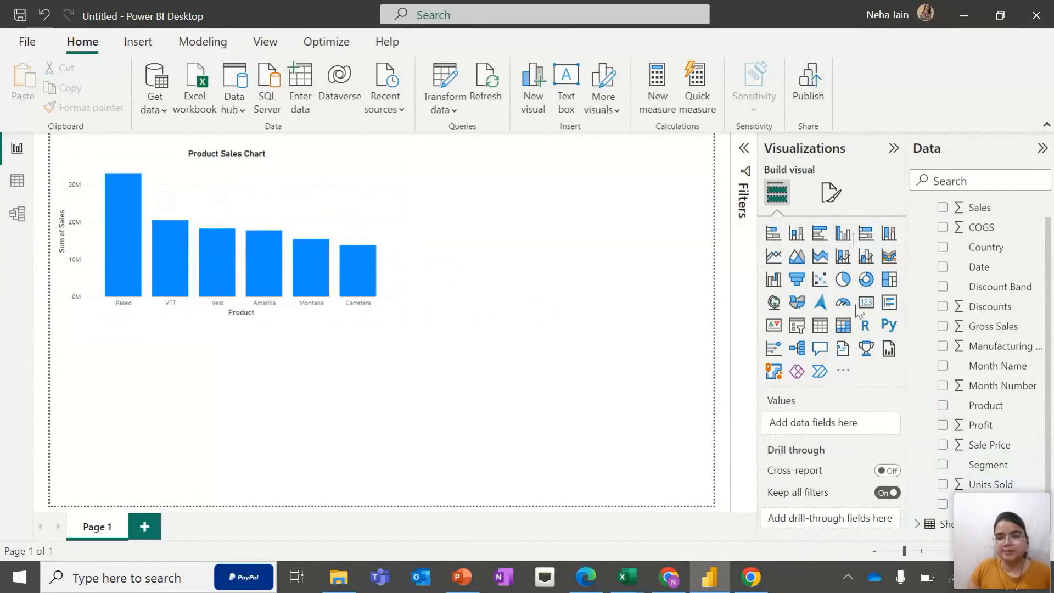
{"action": "left_click", "coordinate": [852, 236]}
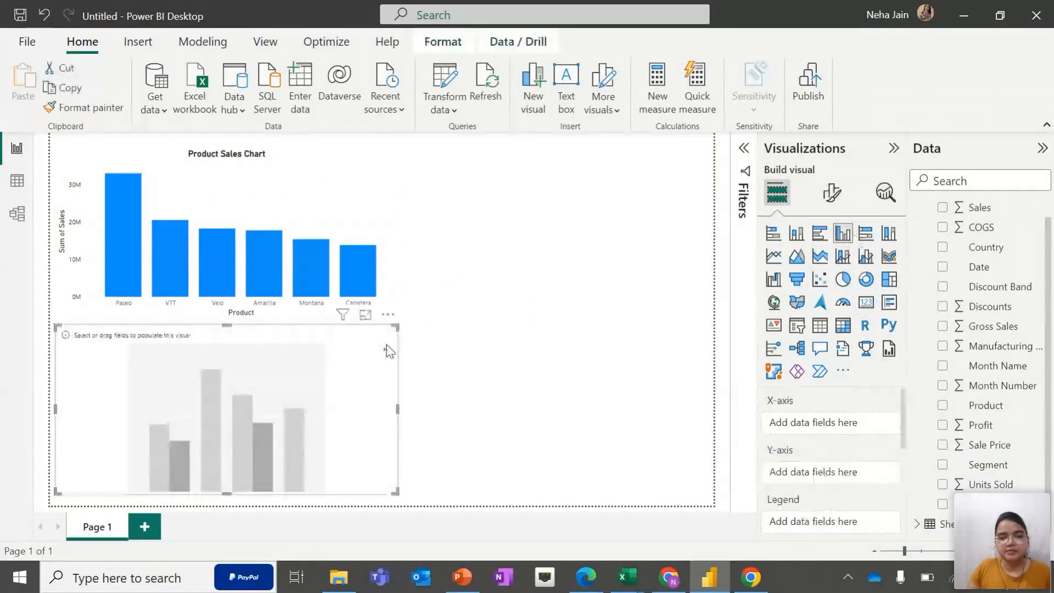
{"action": "key", "text": "Delete"}
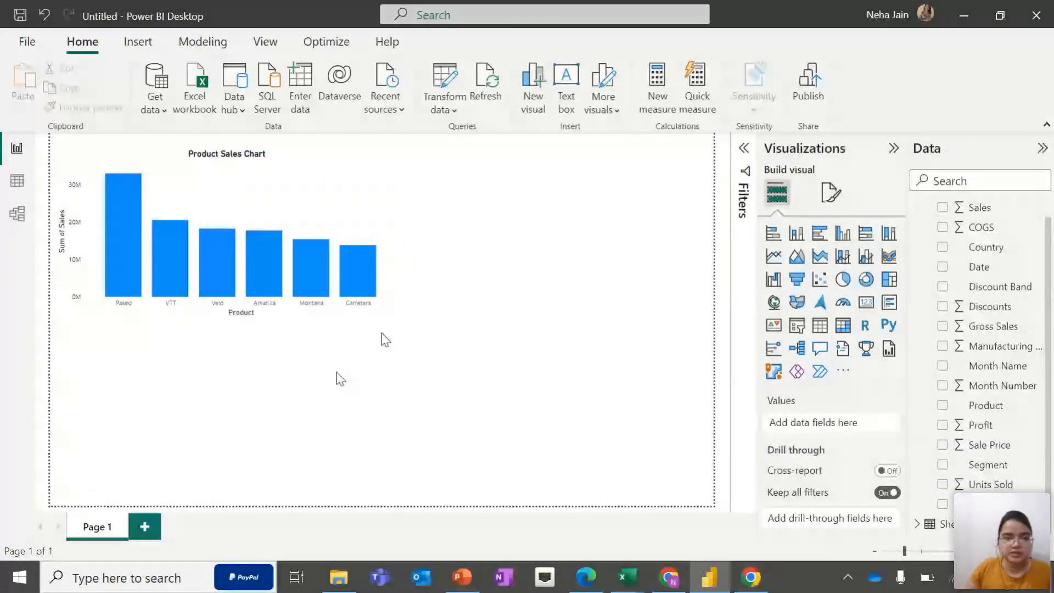
Switch the product sales chart to a line chart and back to a clustered column chart
{"action": "left_click", "coordinate": [350, 208]}
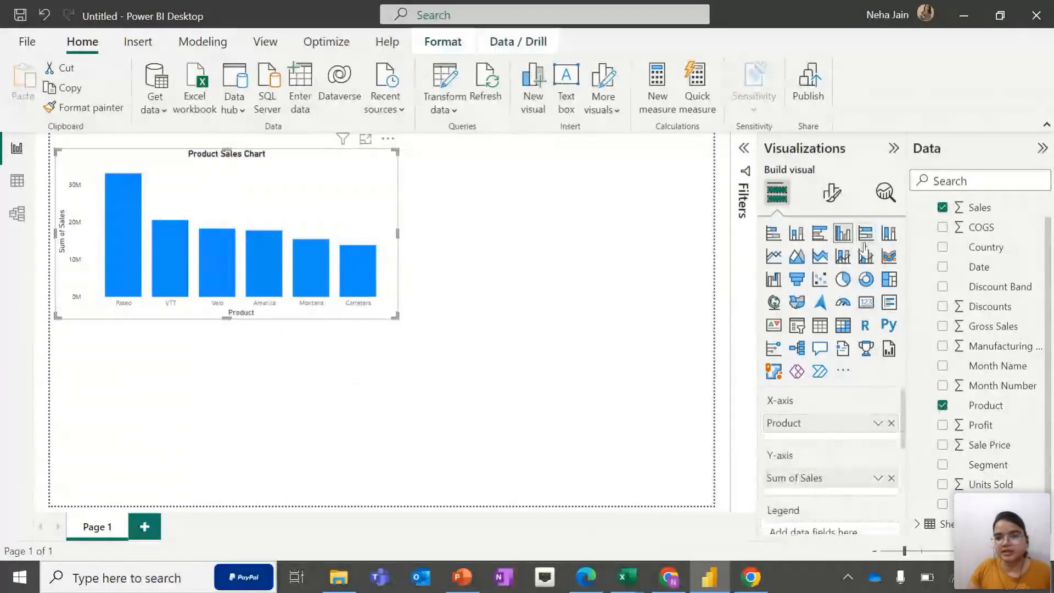
{"action": "left_click", "coordinate": [786, 260]}
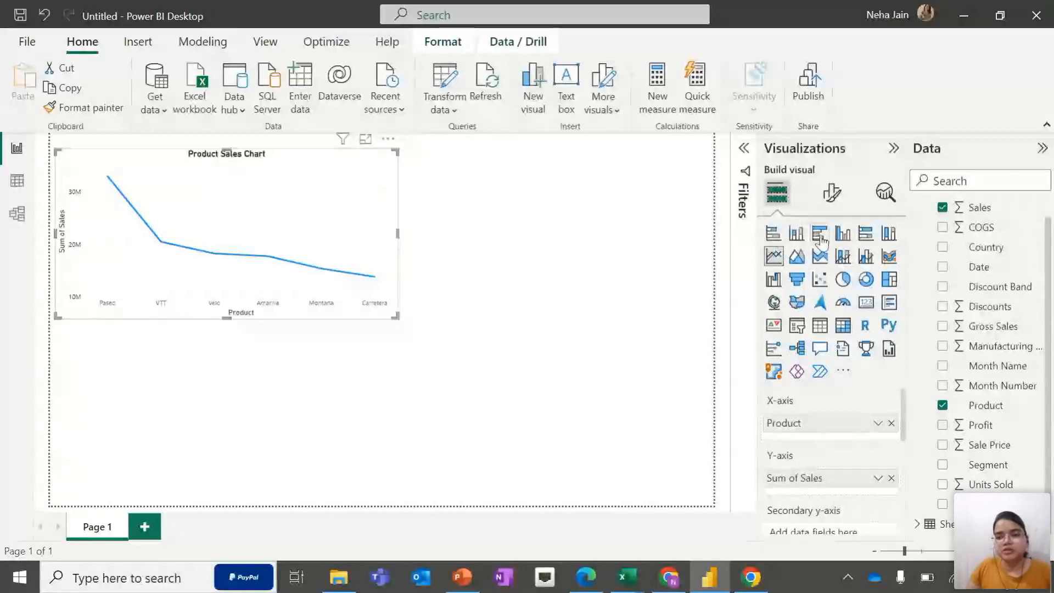
{"action": "left_click", "coordinate": [843, 234]}
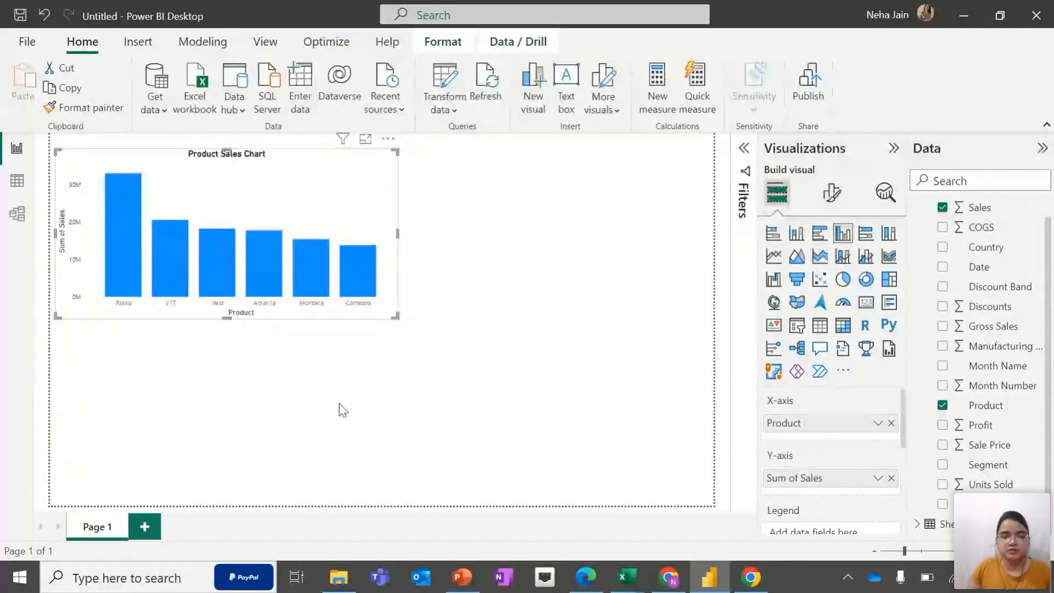
{"action": "left_click", "coordinate": [599, 178]}
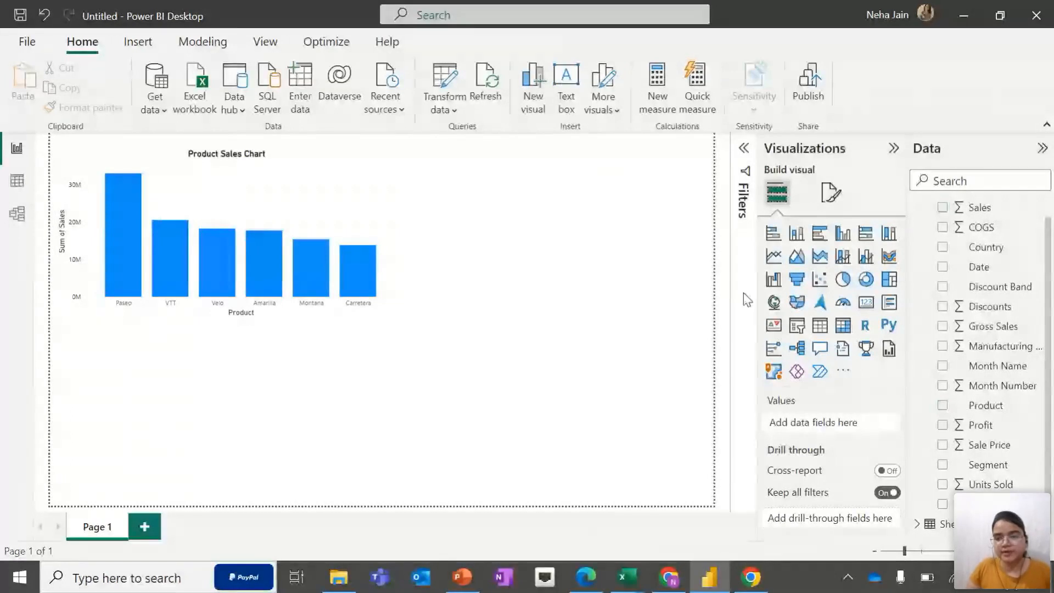
Add a new donut chart and place it beside the product sales chart, matching its height
{"action": "left_click", "coordinate": [866, 279]}
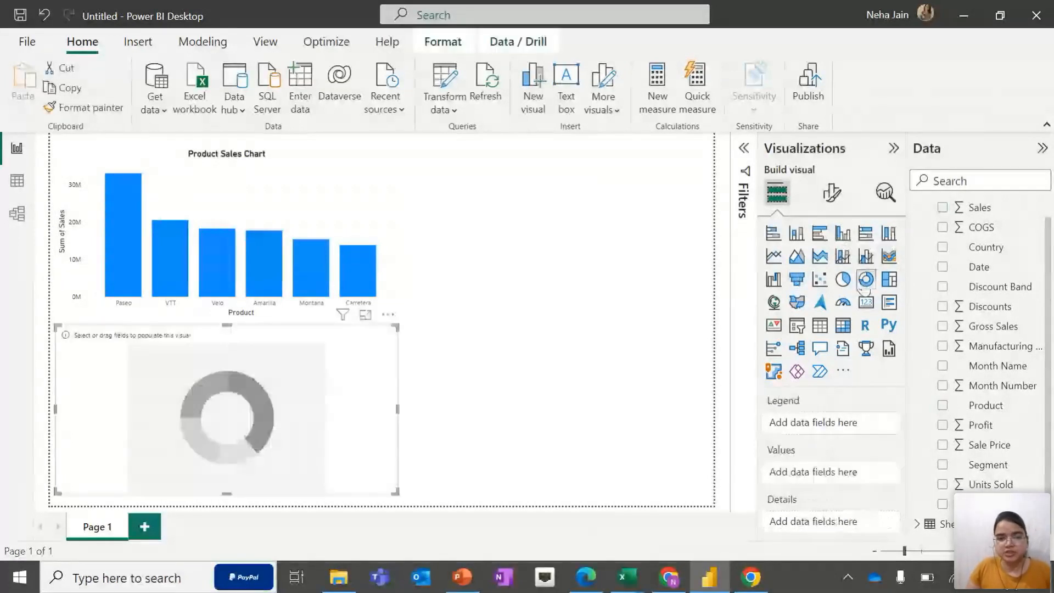
{"action": "left_click_drag", "start_coordinate": [339, 351], "coordinate": [655, 174]}
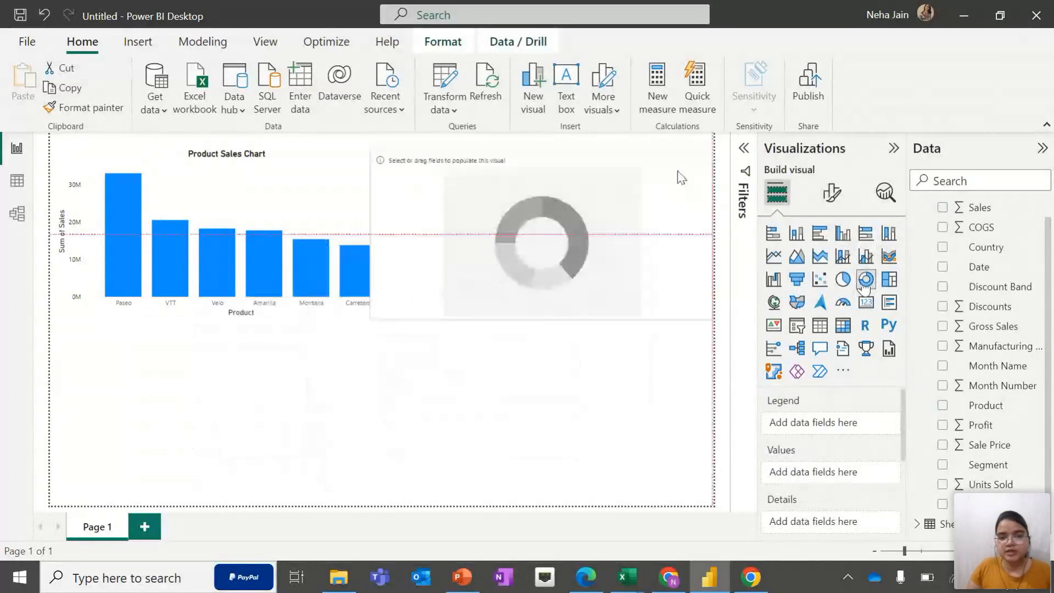
{"action": "left_click", "coordinate": [371, 239]}
{"action": "left_click", "coordinate": [424, 226]}
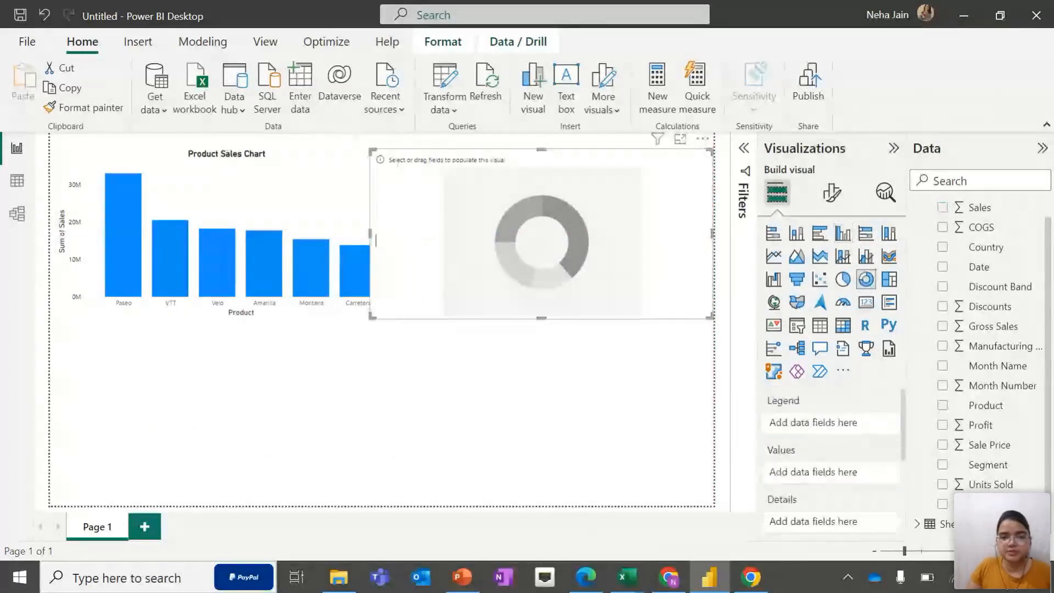
{"action": "left_click_drag", "start_coordinate": [375, 240], "coordinate": [422, 230]}
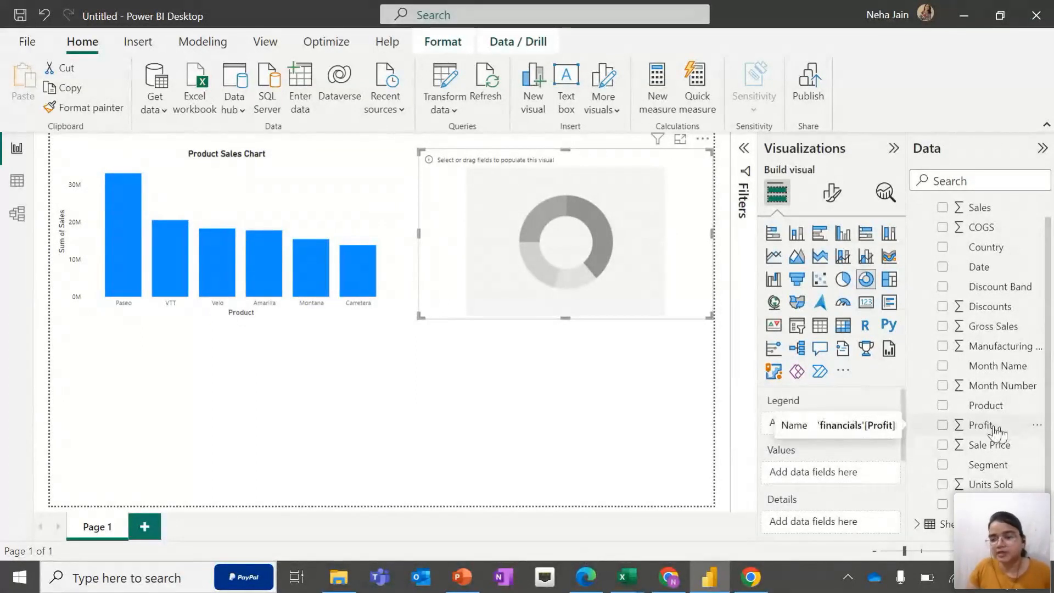
Fill the donut chart with Profit as values and Country as the legend
{"action": "left_click_drag", "start_coordinate": [997, 434], "coordinate": [854, 482]}
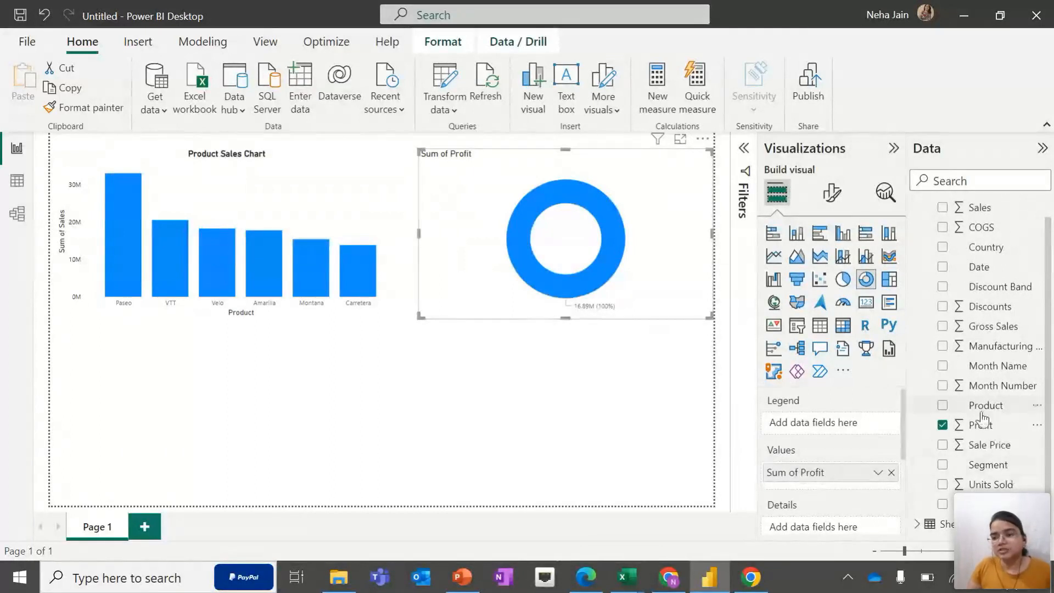
{"action": "scroll", "coordinate": [989, 417], "scroll_direction": "up", "scroll_amount": 1}
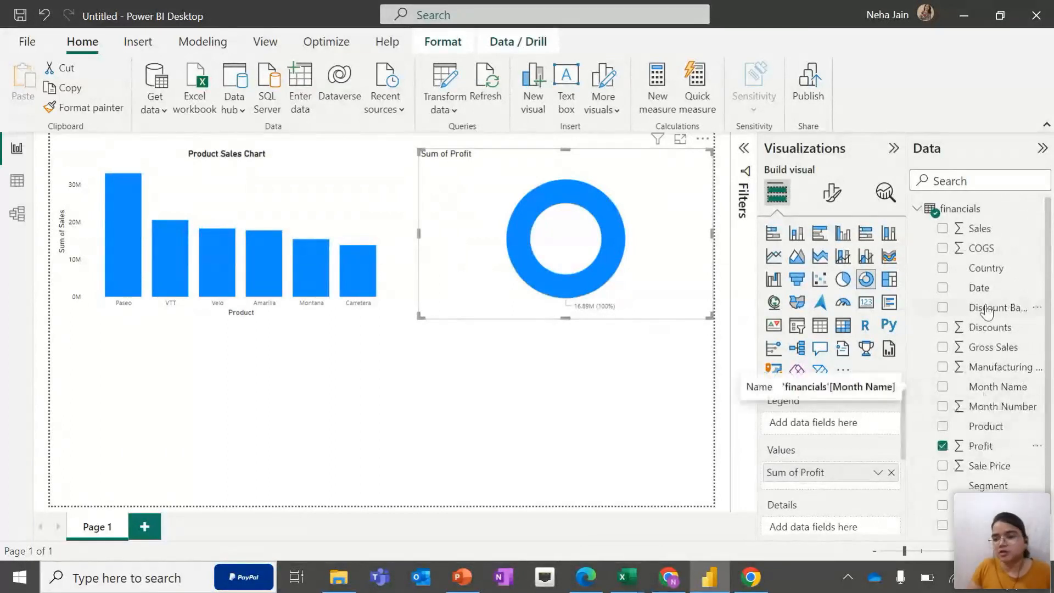
{"action": "left_click_drag", "start_coordinate": [990, 277], "coordinate": [832, 425]}
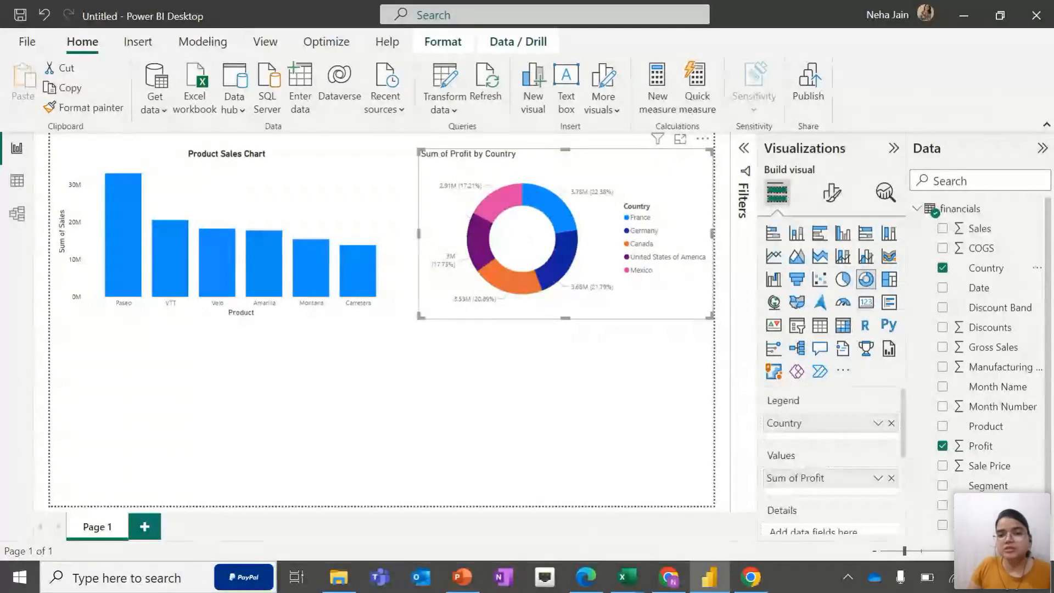
Examine the donut slices' profit tooltips and select a country slice to cross-highlight the product chart, then clear it
{"action": "mouse_move", "coordinate": [493, 224]}
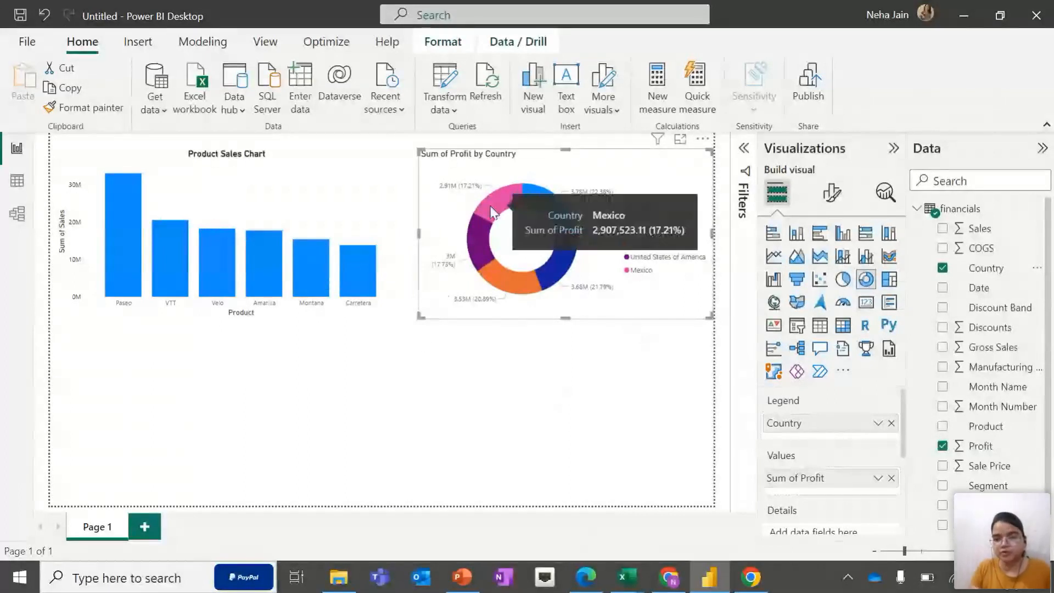
{"action": "mouse_move", "coordinate": [557, 212]}
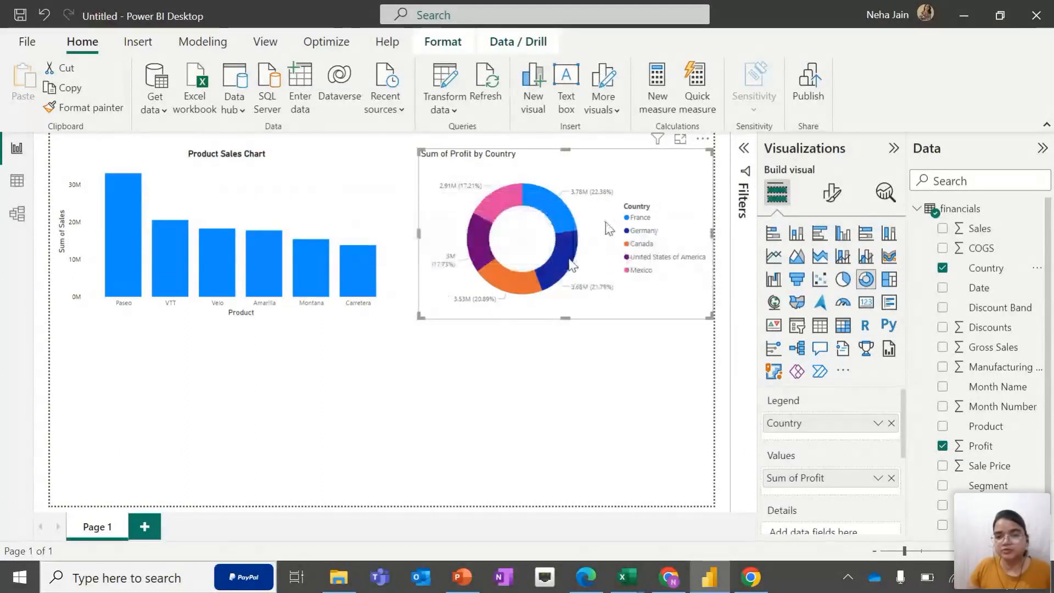
{"action": "mouse_move", "coordinate": [572, 265]}
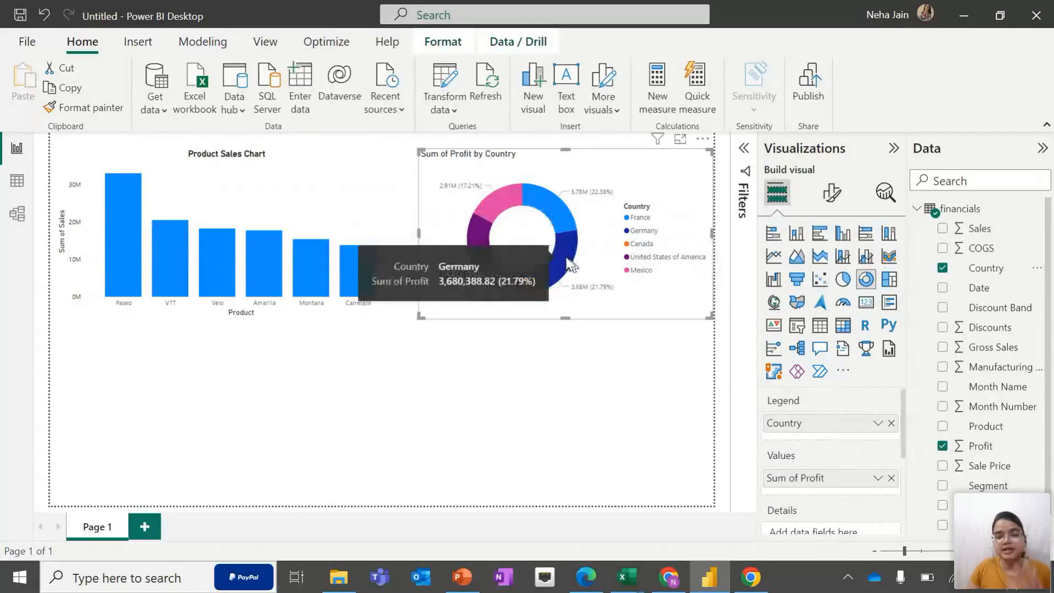
{"action": "left_click", "coordinate": [570, 265]}
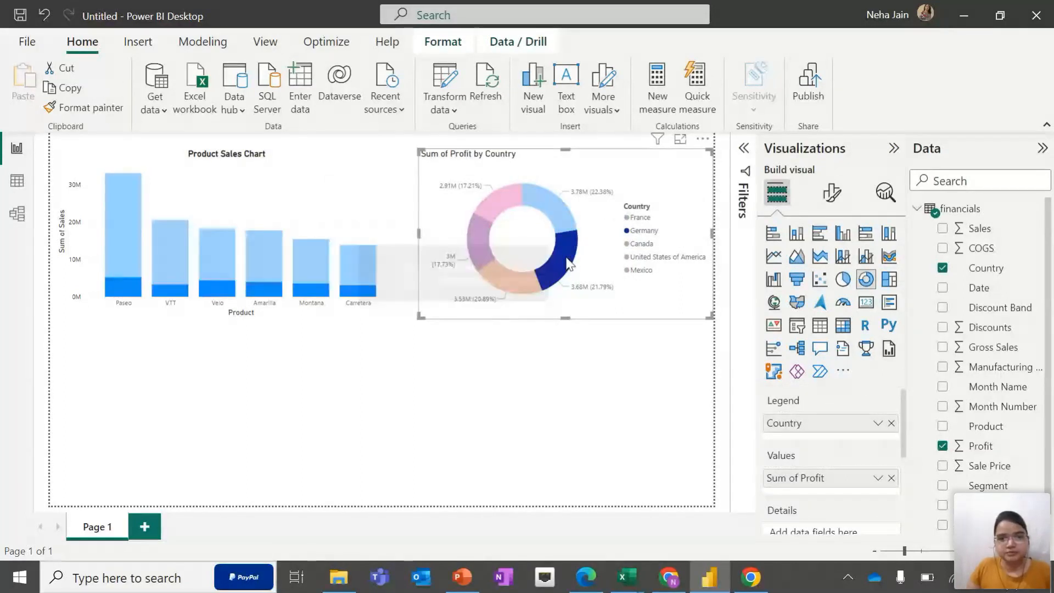
{"action": "mouse_move", "coordinate": [570, 265]}
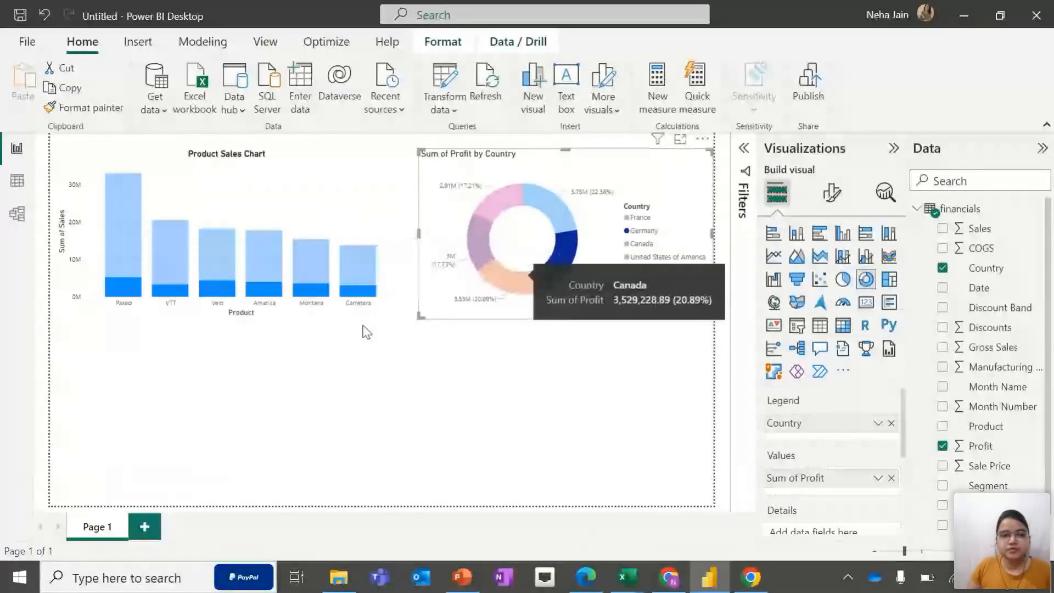
{"action": "mouse_move", "coordinate": [123, 291]}
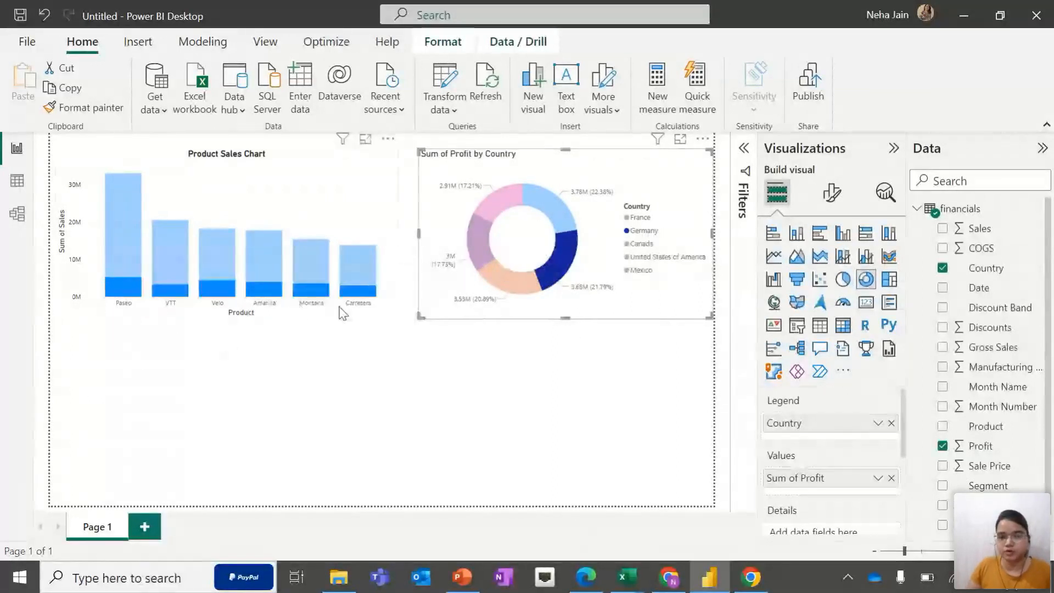
{"action": "mouse_move", "coordinate": [369, 302]}
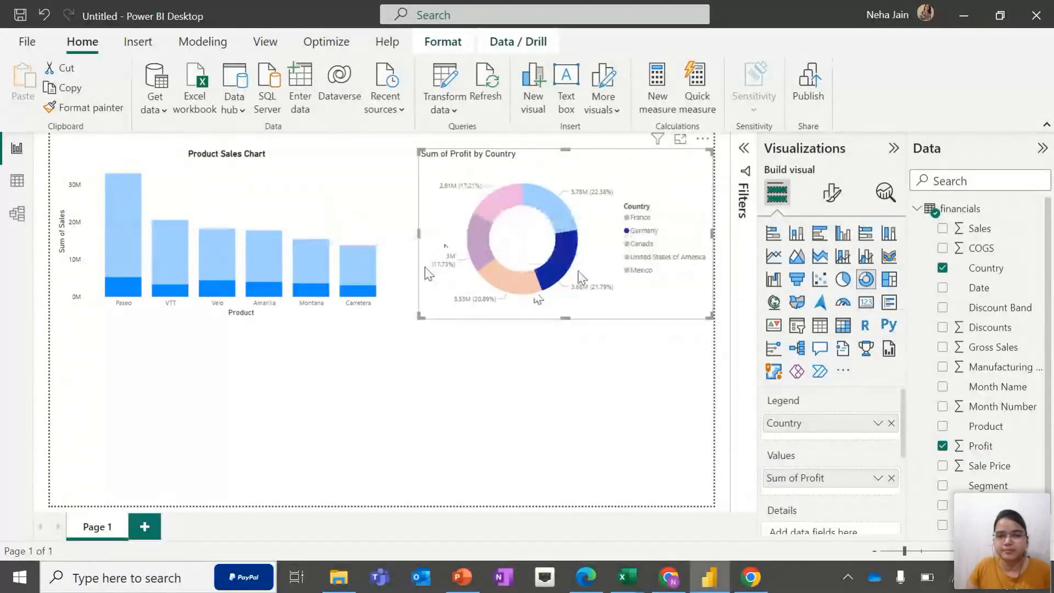
{"action": "left_click", "coordinate": [684, 176]}
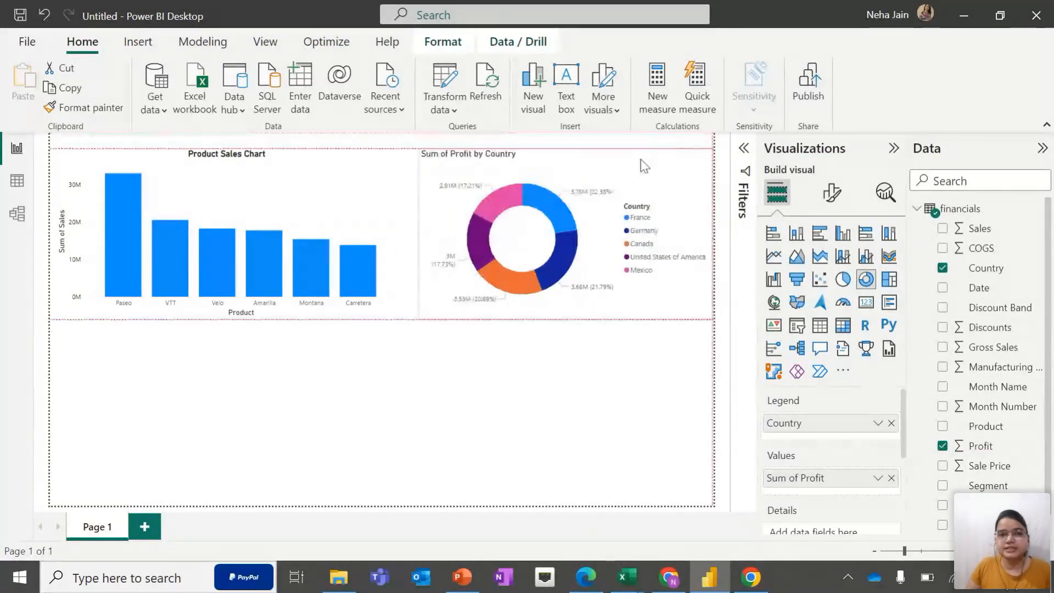
Rename the donut chart's title to Profit Percentage Distribution
{"action": "left_click", "coordinate": [832, 192]}
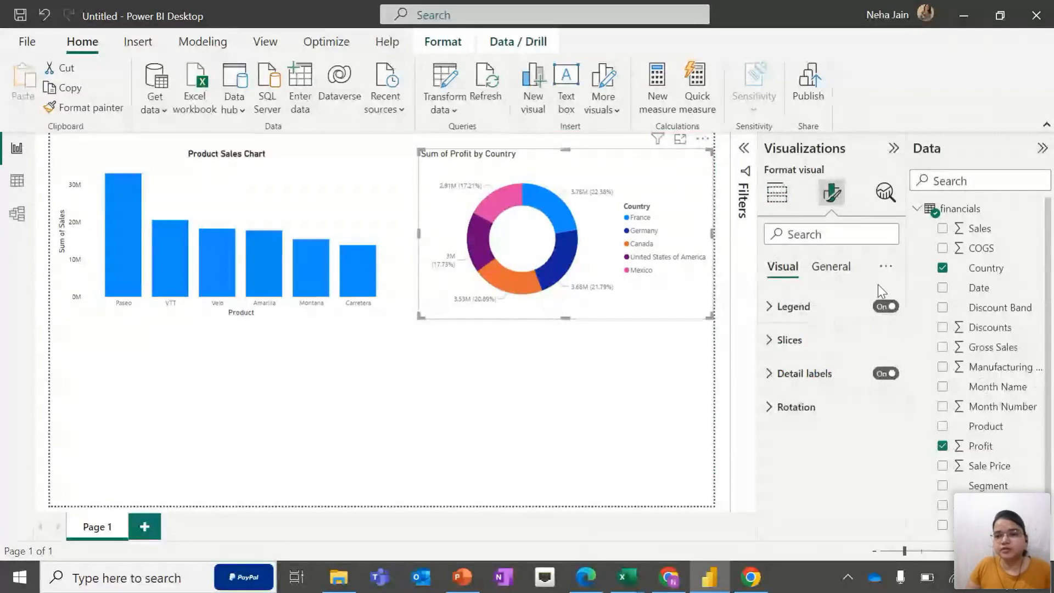
{"action": "left_click", "coordinate": [830, 270]}
{"action": "left_click", "coordinate": [780, 343]}
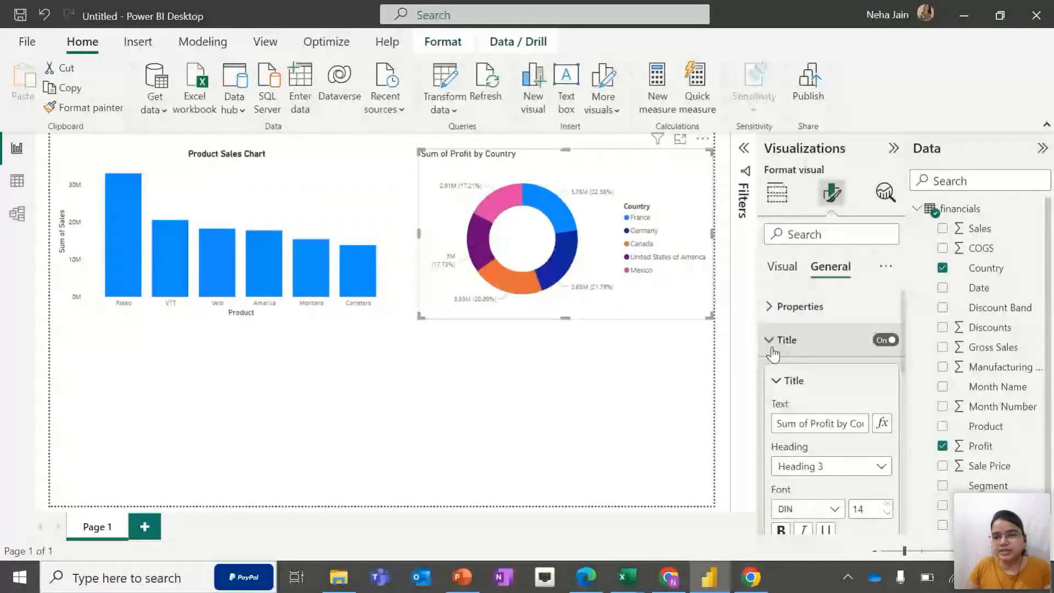
{"action": "left_click", "coordinate": [825, 424]}
{"action": "key", "text": "ctrl+a"}
{"action": "key", "text": "BackSpace"}
{"action": "type", "text": "Porf"}
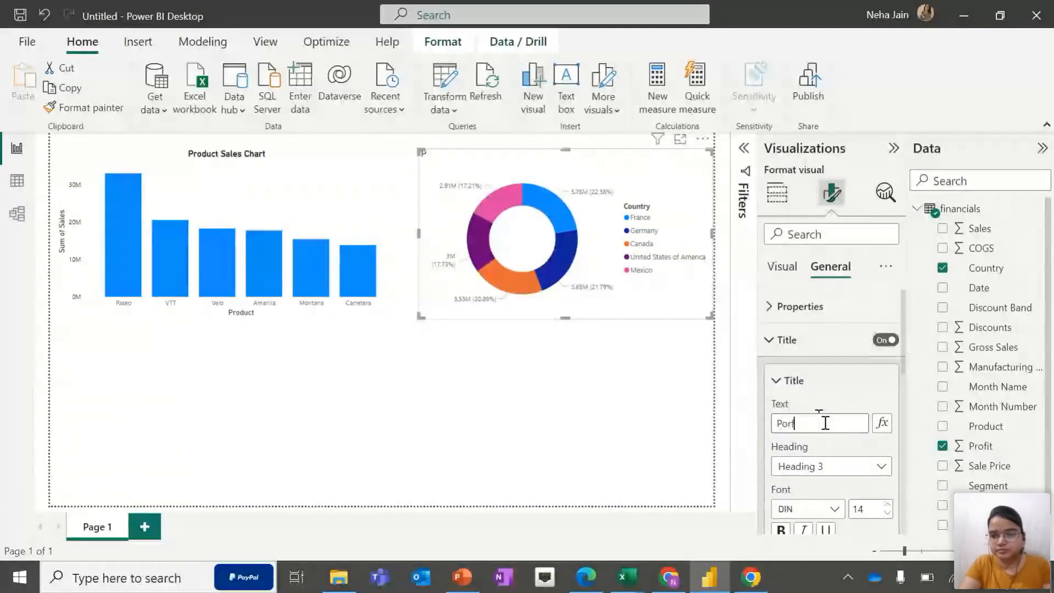
{"action": "key", "text": "BackSpace"}
{"action": "key", "text": "BackSpace"}
{"action": "key", "text": "BackSpace"}
{"action": "type", "text": "rofit P"}
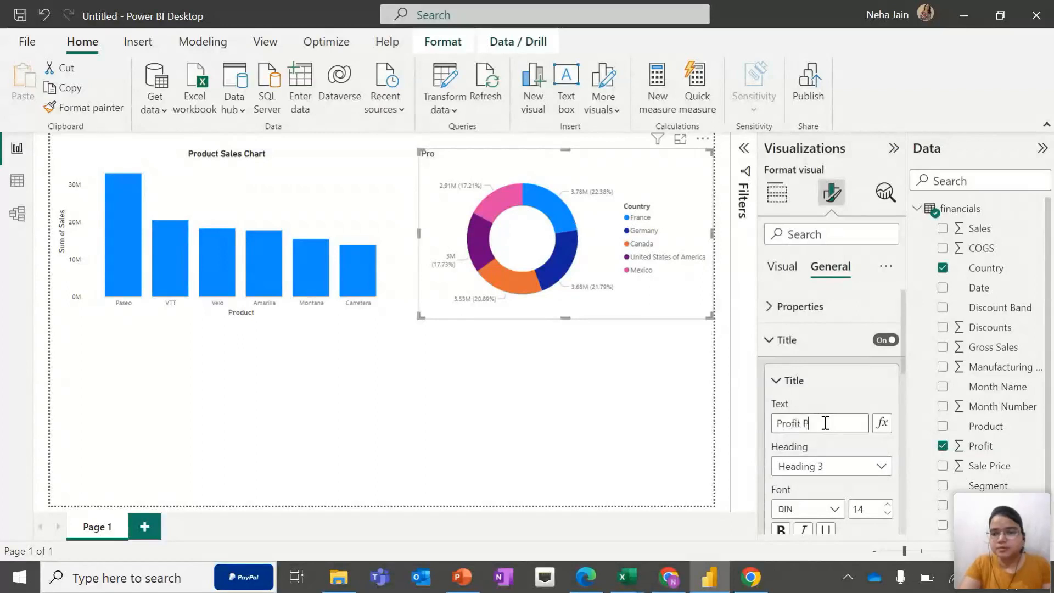
{"action": "type", "text": "ercentage D"}
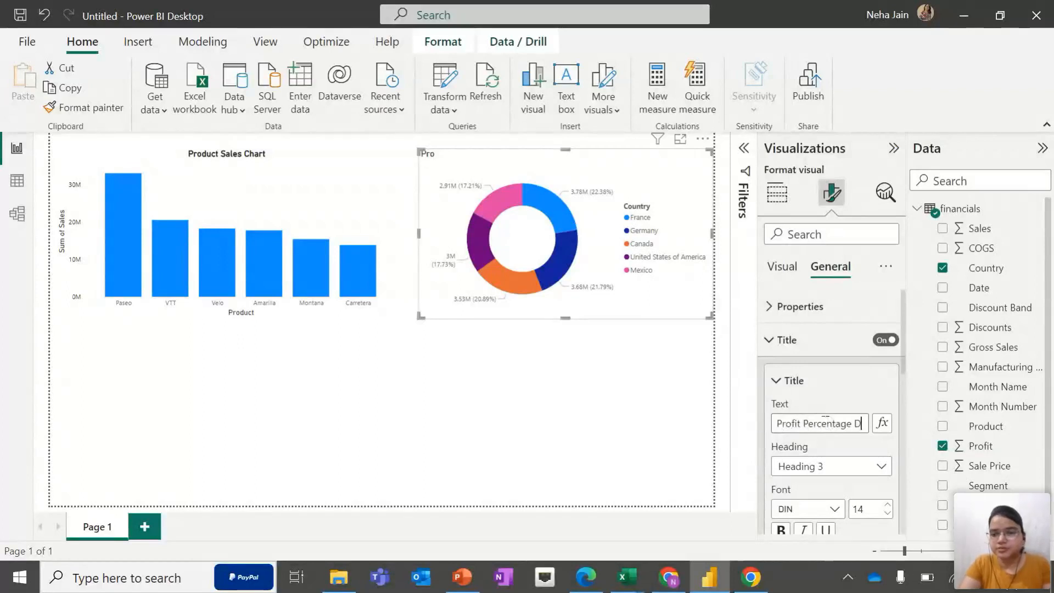
{"action": "type", "text": "istribu"}
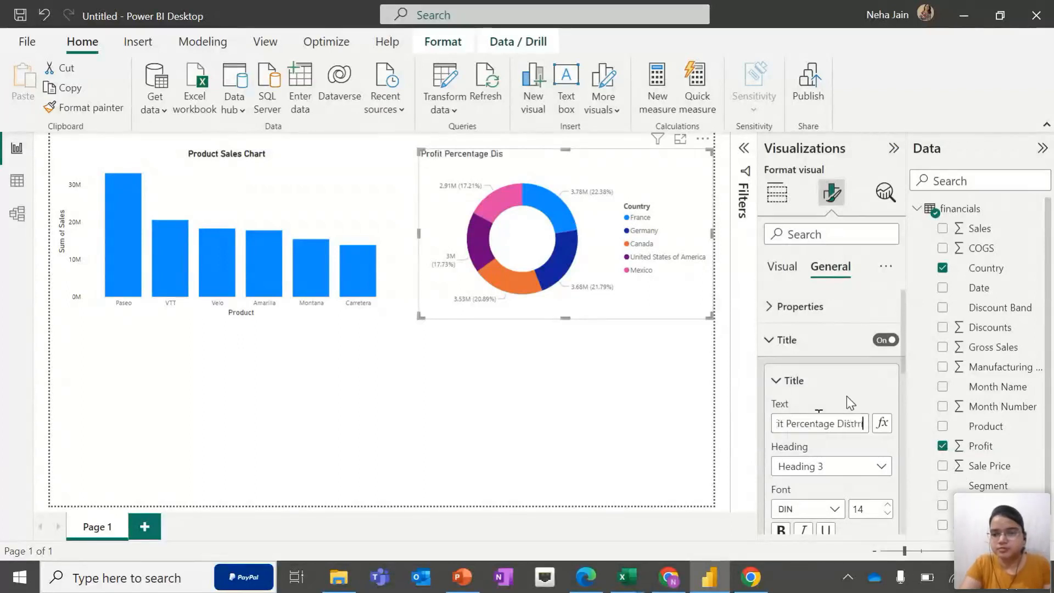
{"action": "type", "text": "tion"}
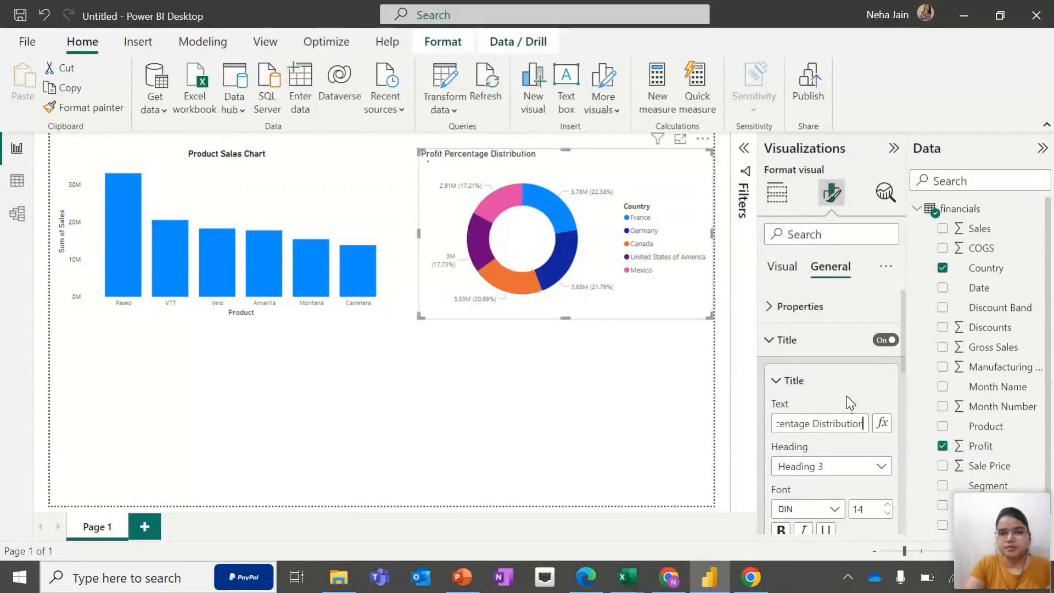
{"action": "left_click", "coordinate": [708, 482]}
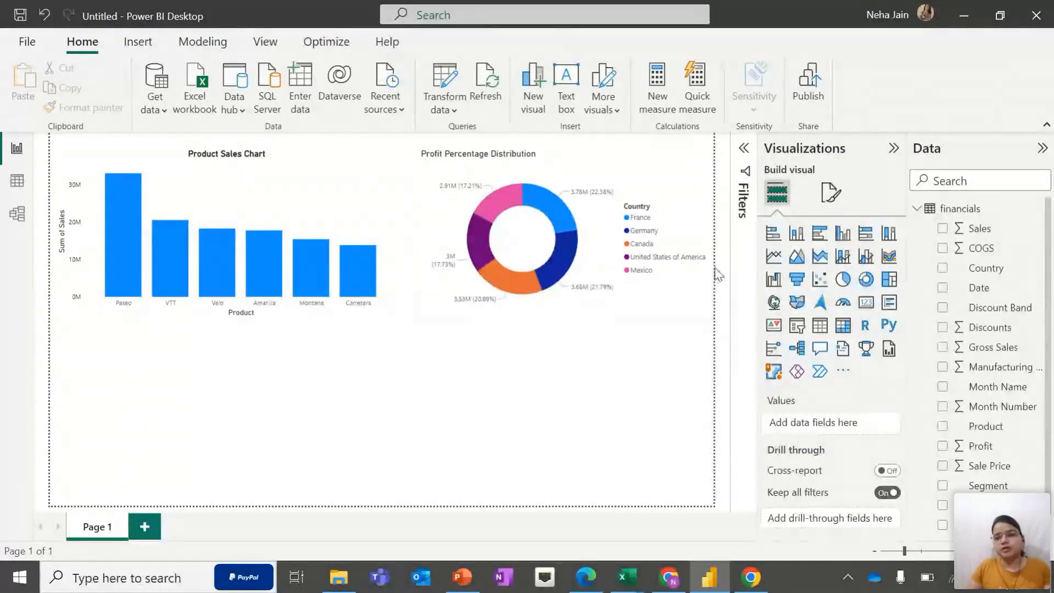
Add a new line chart visual below the product sales chart
{"action": "left_click", "coordinate": [775, 256]}
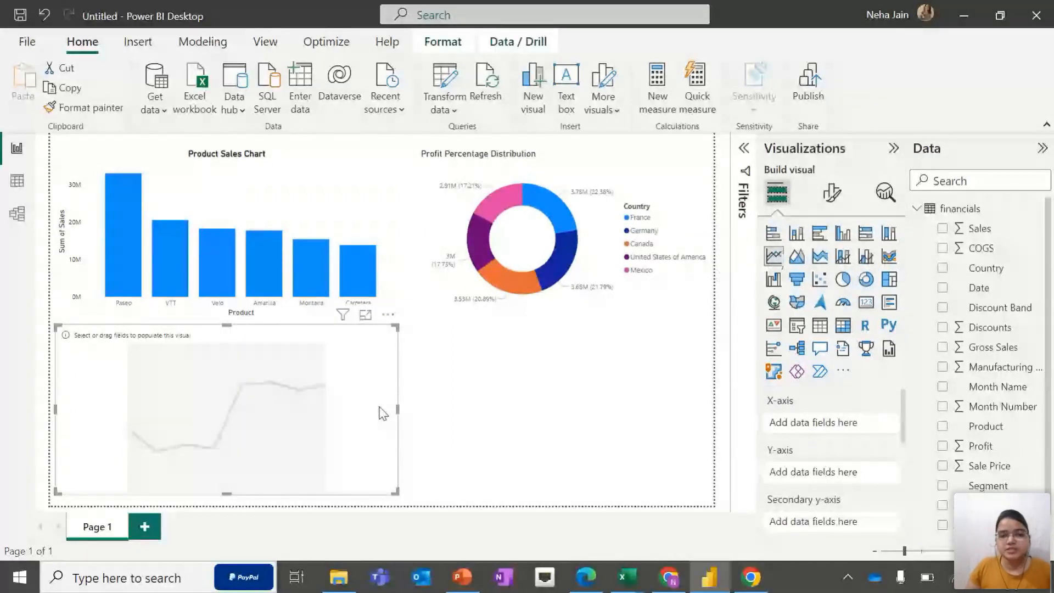
{"action": "left_click_drag", "start_coordinate": [398, 326], "coordinate": [397, 333]}
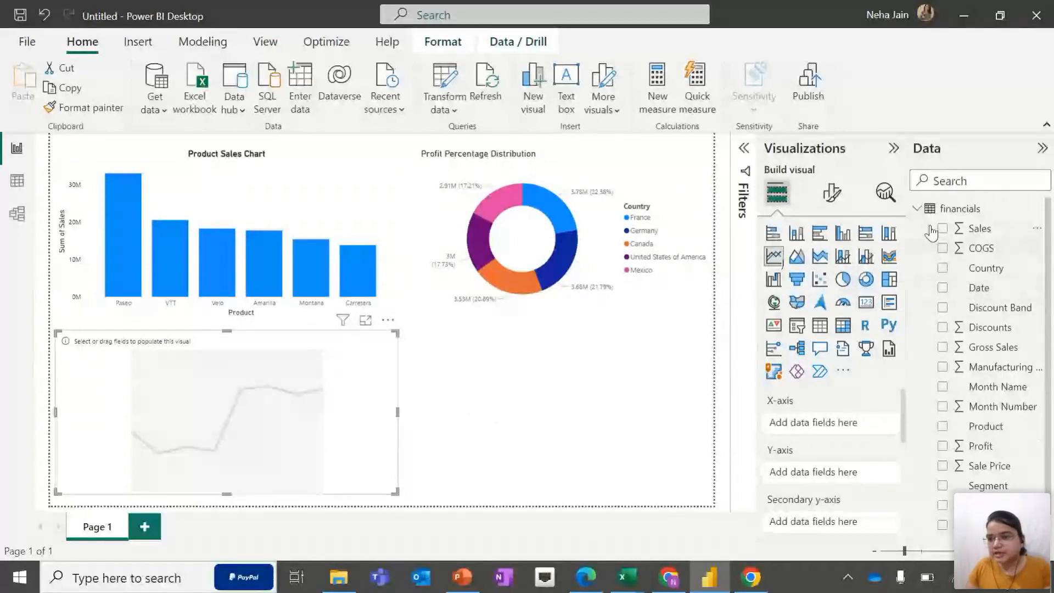
{"action": "scroll", "coordinate": [958, 409], "scroll_direction": "down", "scroll_amount": 1}
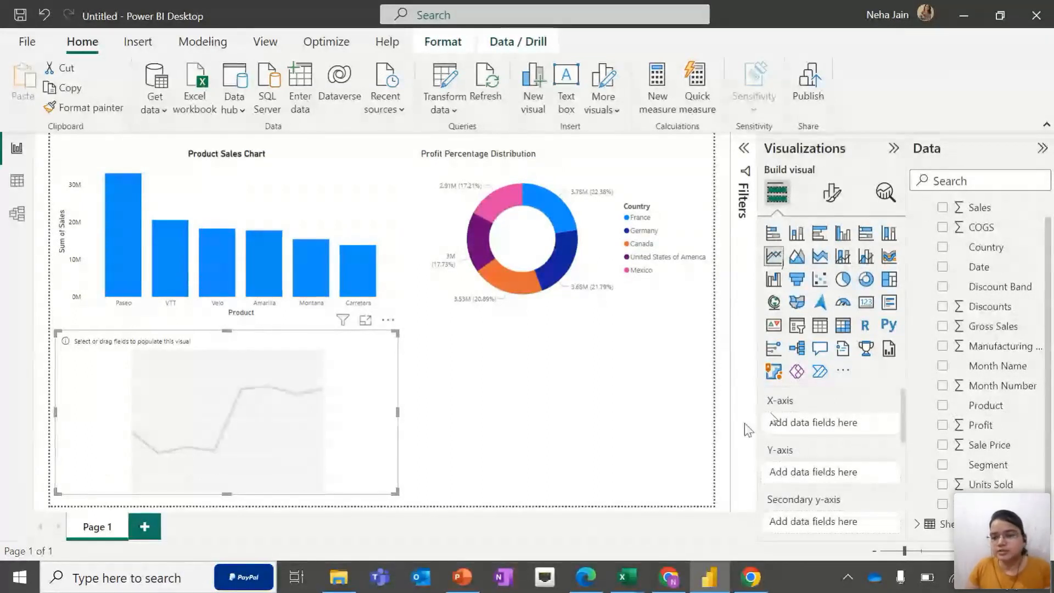
{"action": "scroll", "coordinate": [995, 330], "scroll_direction": "up", "scroll_amount": 1}
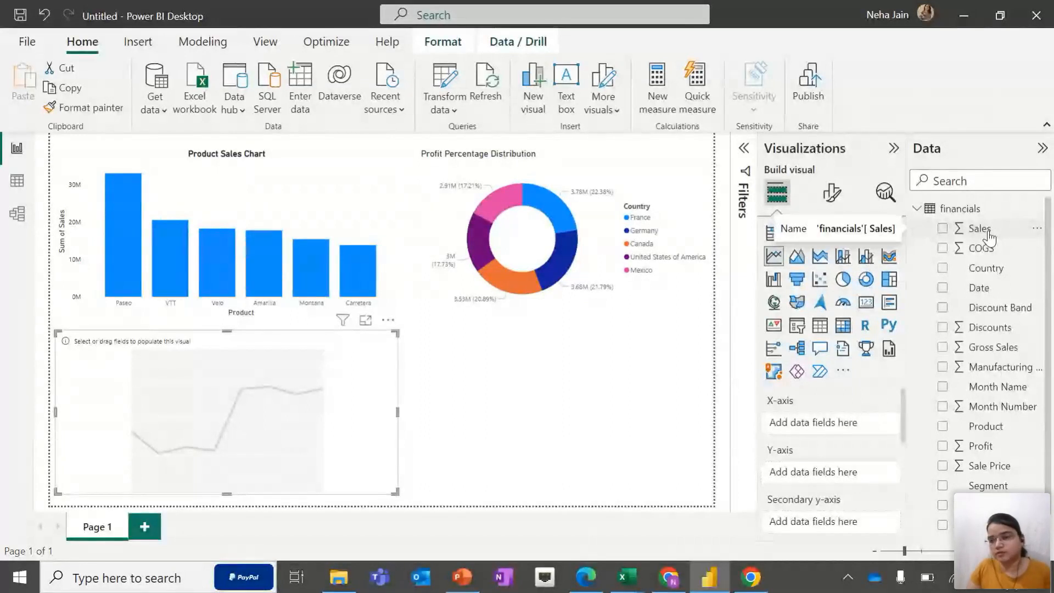
Fill the new line chart with Sales on the Y-axis and Date on the X-axis
{"action": "left_click_drag", "start_coordinate": [990, 236], "coordinate": [841, 477]}
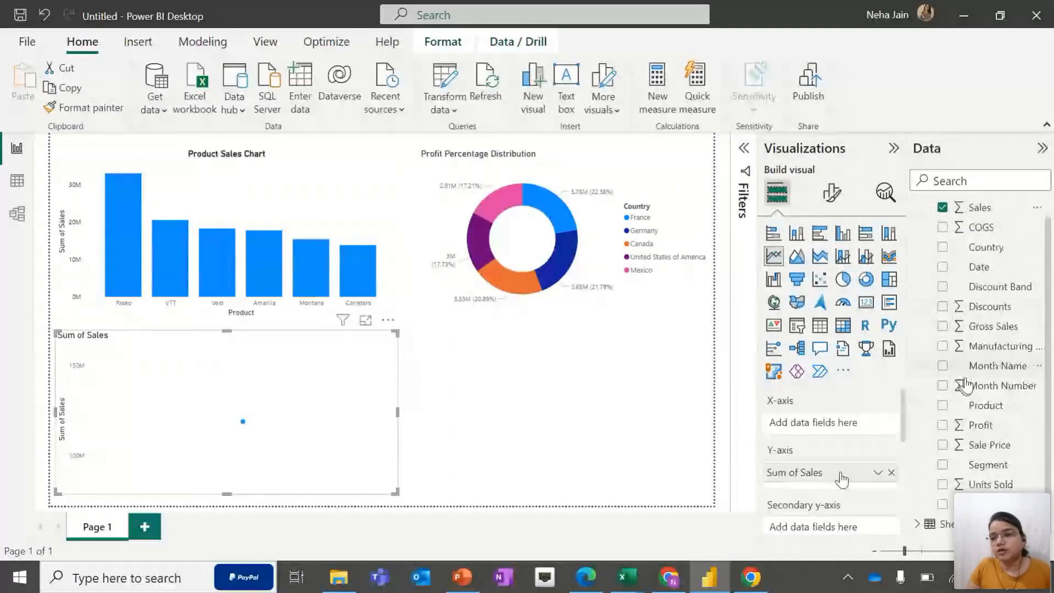
{"action": "scroll", "coordinate": [1000, 324], "scroll_direction": "down", "scroll_amount": 1}
{"action": "scroll", "coordinate": [994, 348], "scroll_direction": "up", "scroll_amount": 1}
{"action": "left_click_drag", "start_coordinate": [980, 288], "coordinate": [848, 435]}
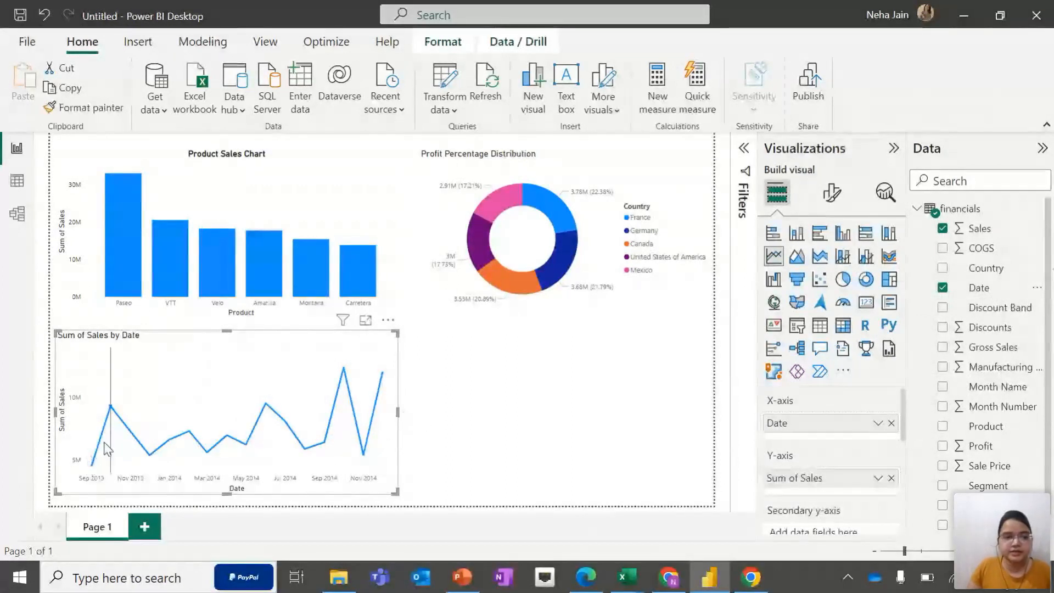
{"action": "mouse_move", "coordinate": [88, 474]}
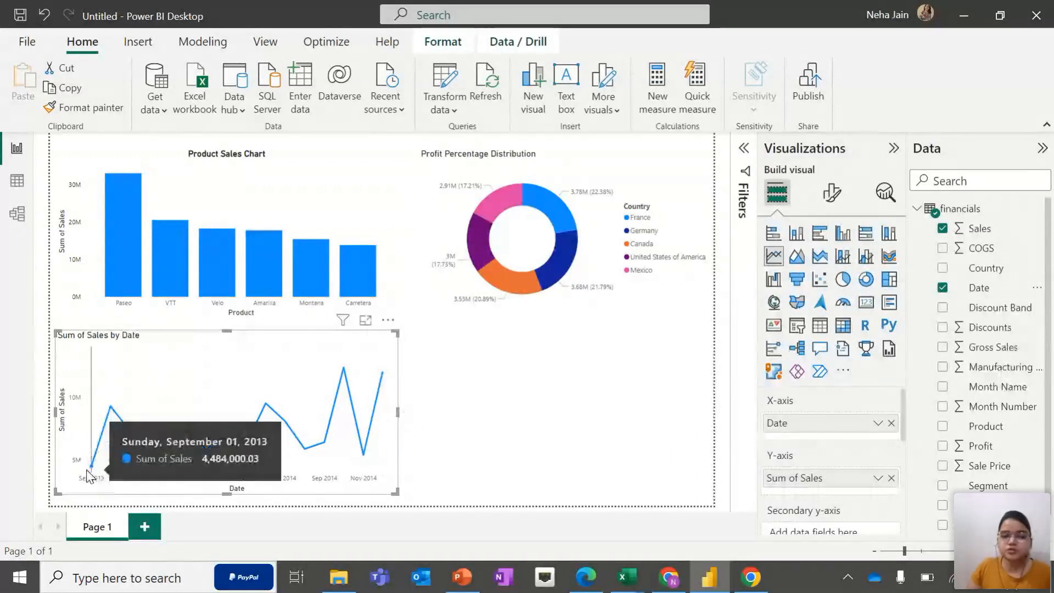
{"action": "mouse_move", "coordinate": [108, 420]}
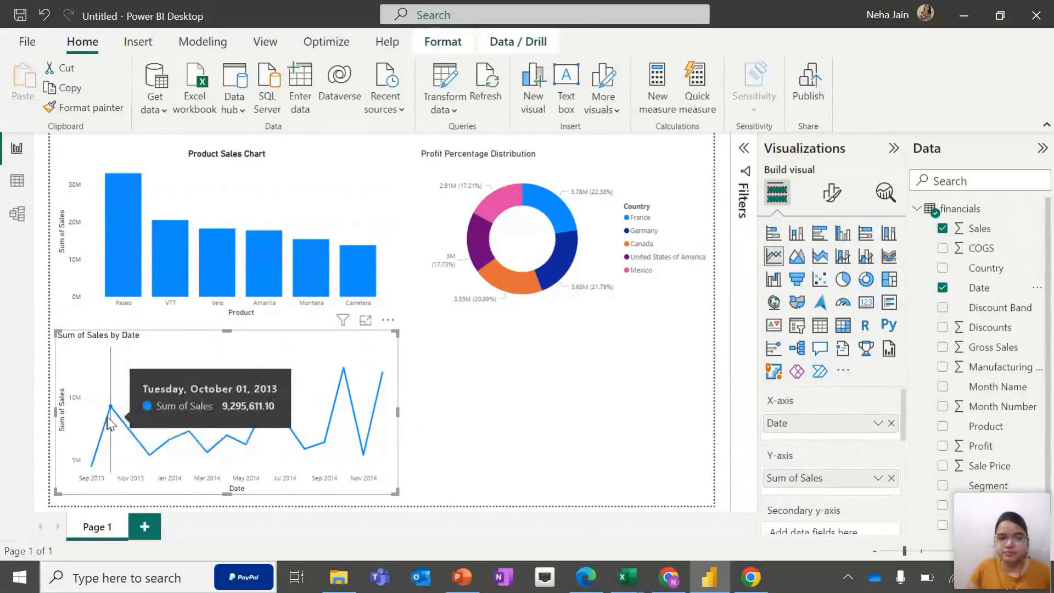
{"action": "mouse_move", "coordinate": [149, 455]}
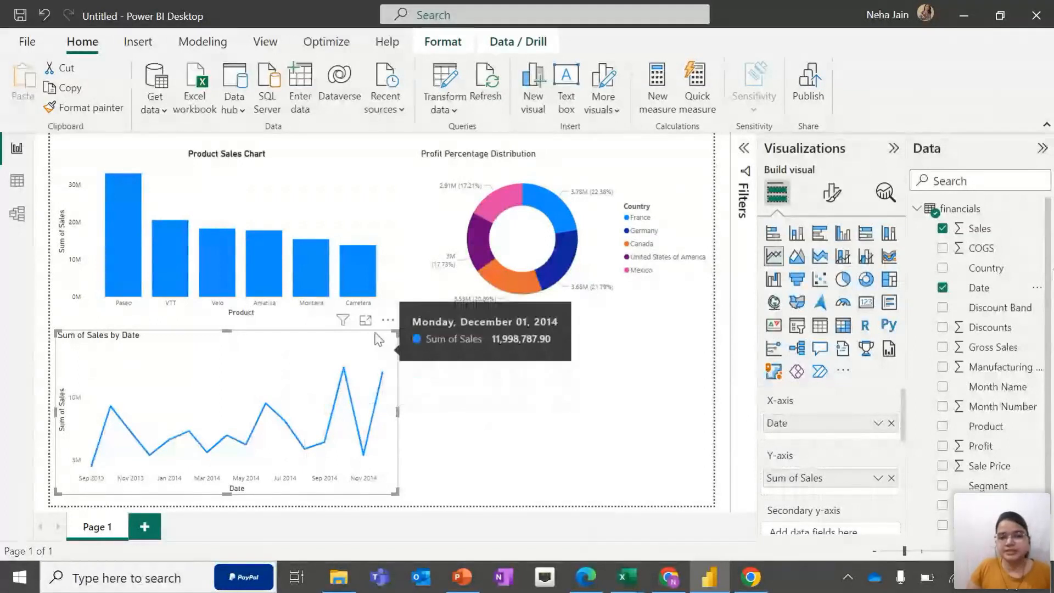
Turn on data labels and markers for the line chart
{"action": "left_click", "coordinate": [833, 210]}
{"action": "scroll", "coordinate": [795, 406], "scroll_direction": "down", "scroll_amount": 3}
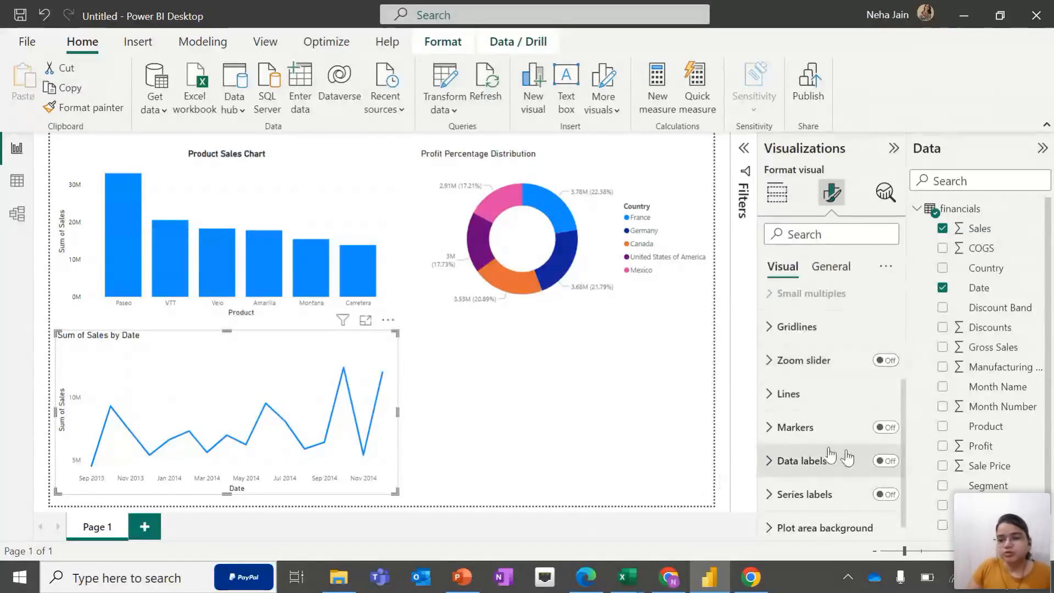
{"action": "left_click", "coordinate": [888, 463]}
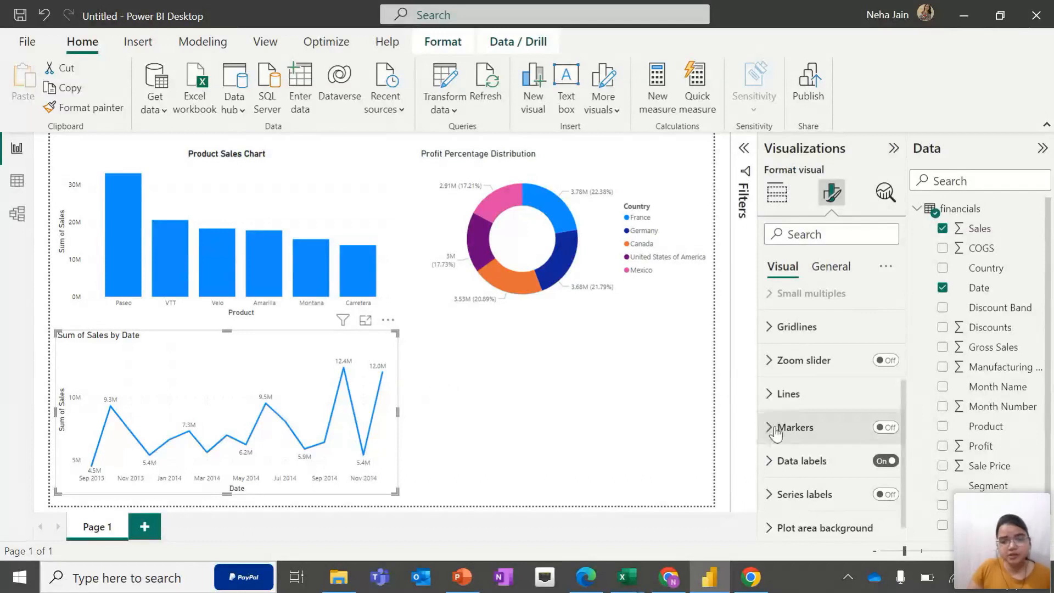
{"action": "left_click", "coordinate": [887, 427]}
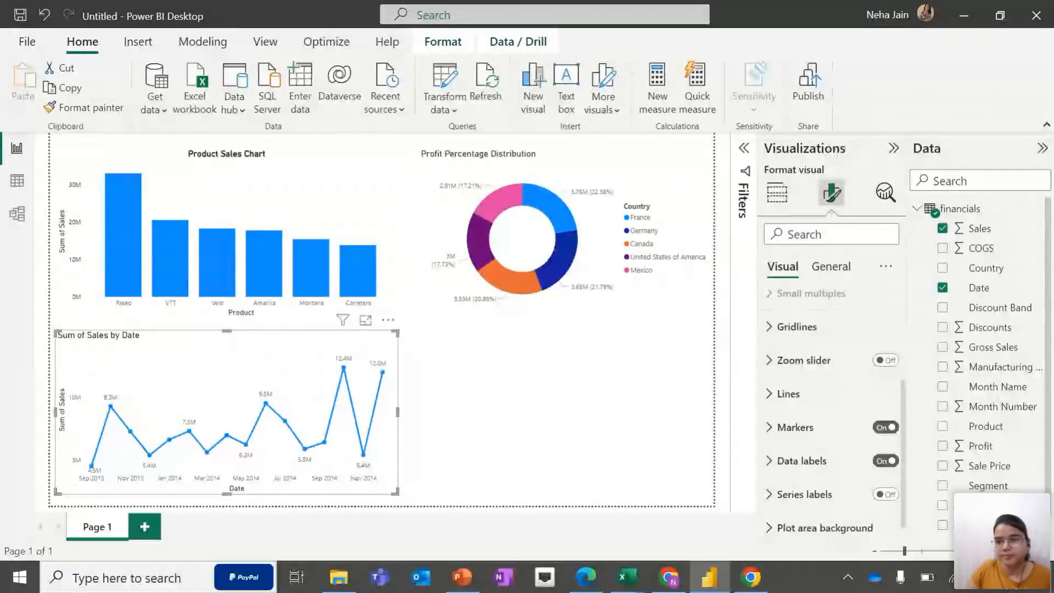
Rename the line chart's title to Sales Trend Distribution
{"action": "left_click", "coordinate": [829, 267]}
{"action": "left_click", "coordinate": [776, 339]}
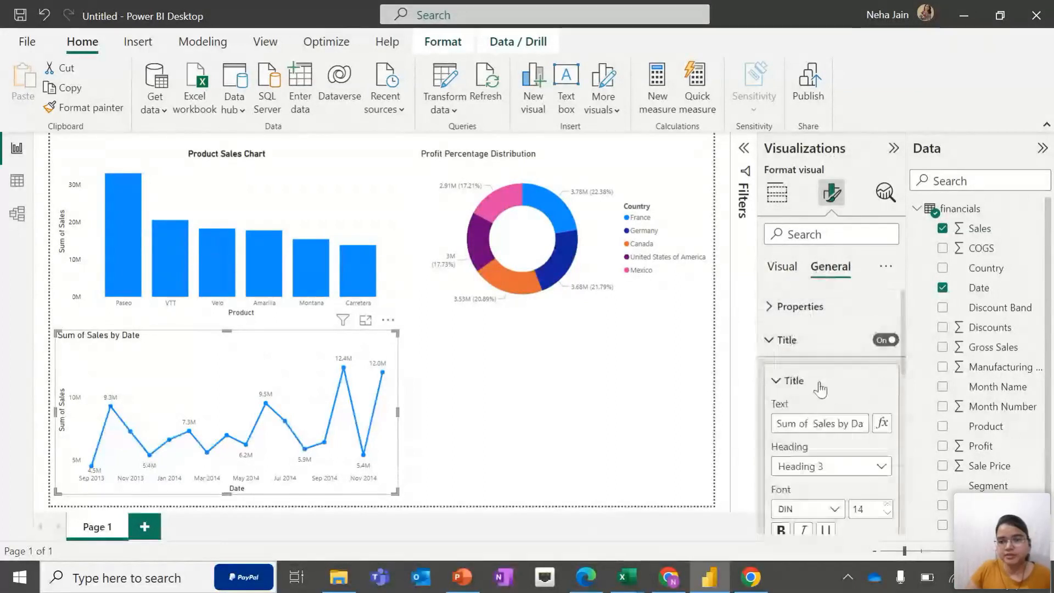
{"action": "triple_click", "coordinate": [843, 423]}
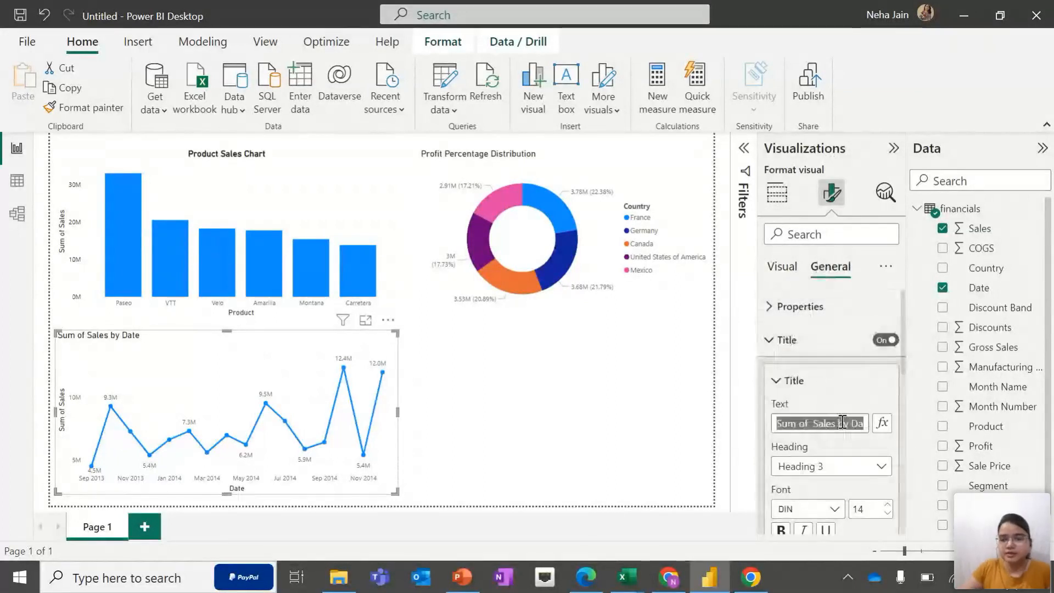
{"action": "type", "text": "Sales T"}
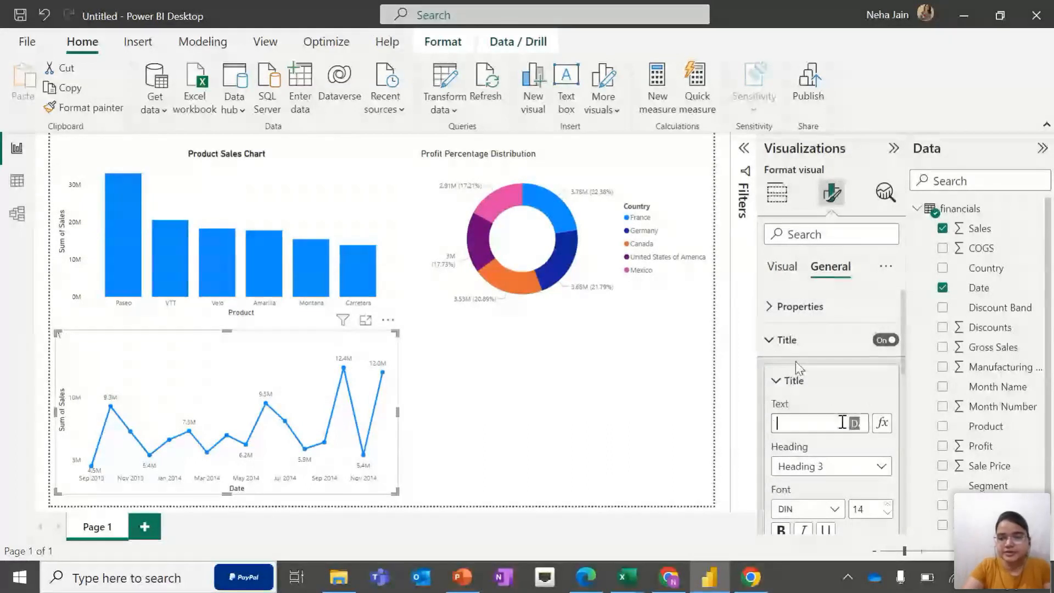
{"action": "type", "text": "rend Chart"}
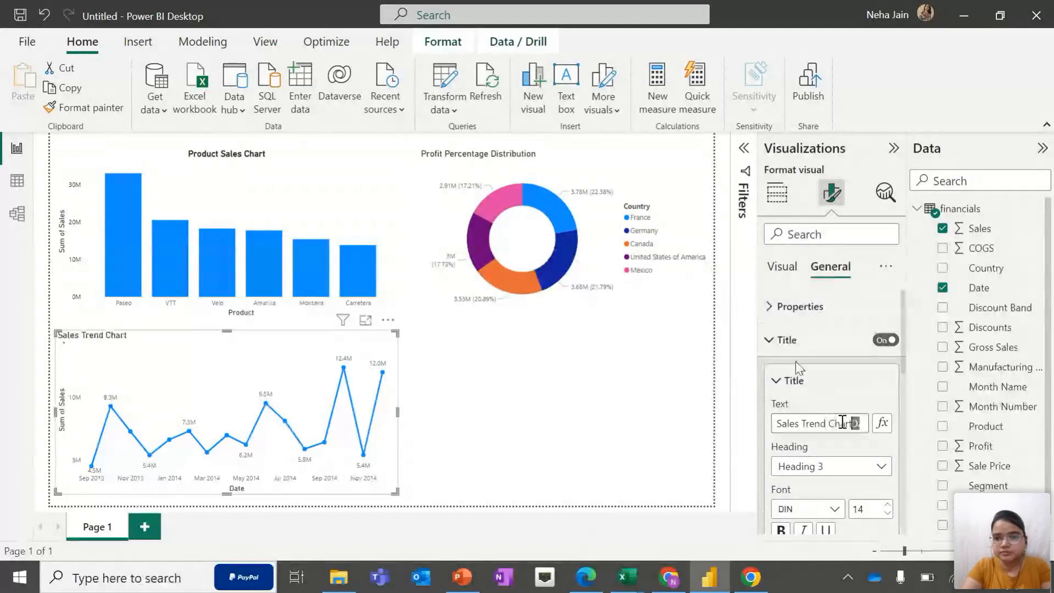
{"action": "key", "text": "BackSpace"}
{"action": "key", "text": "BackSpace"}
{"action": "key", "text": "BackSpace"}
{"action": "key", "text": "BackSpace"}
{"action": "key", "text": "BackSpace"}
{"action": "type", "text": "Di"}
{"action": "type", "text": "strib"}
{"action": "type", "text": "ibu"}
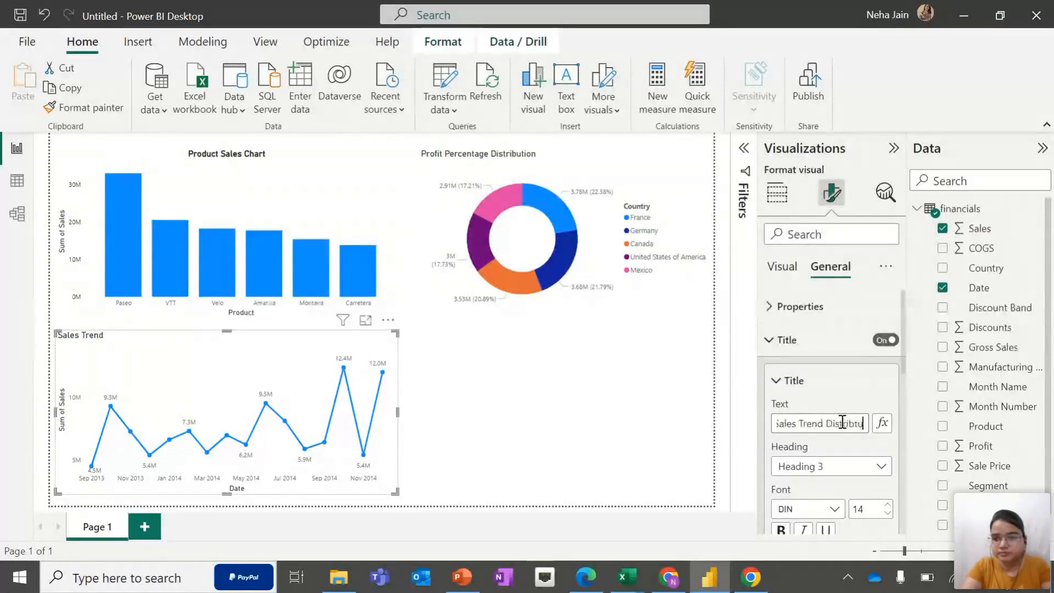
{"action": "type", "text": "tion"}
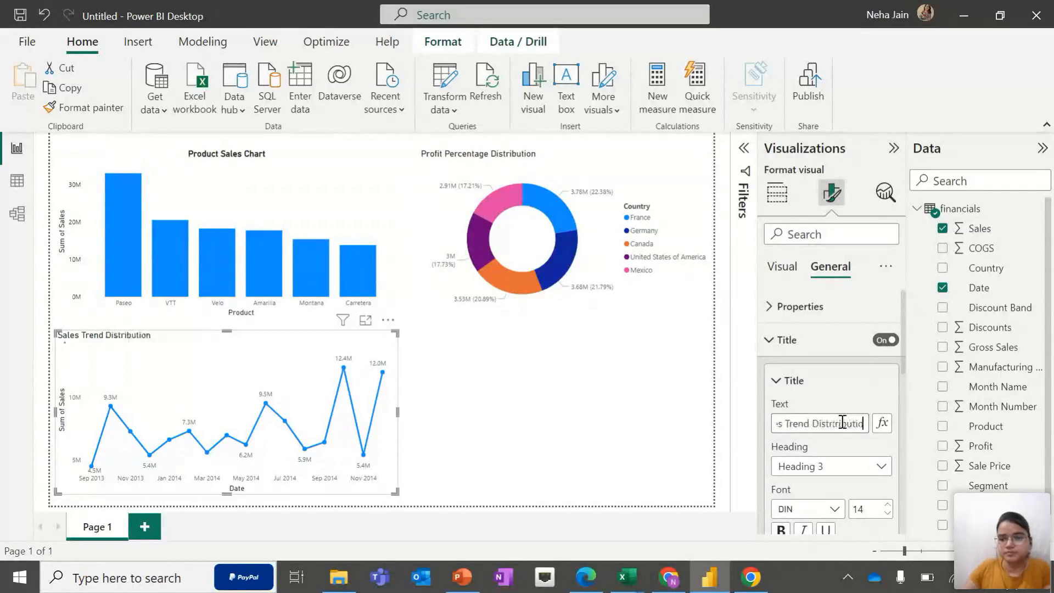
{"action": "left_click", "coordinate": [539, 407]}
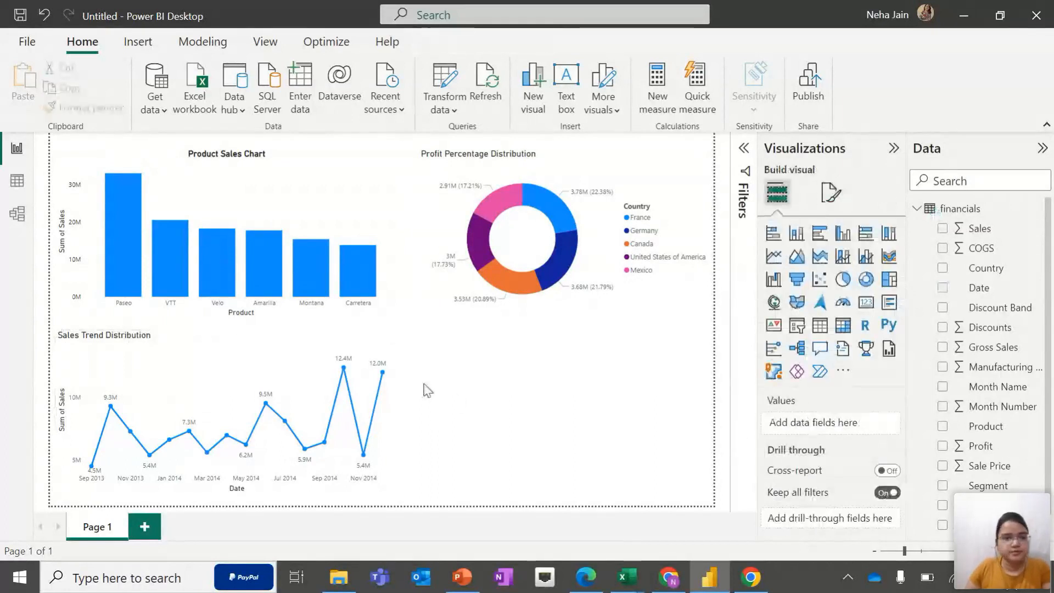
Center-align and bold the line chart's title
{"action": "left_click", "coordinate": [245, 345]}
{"action": "left_click", "coordinate": [833, 192]}
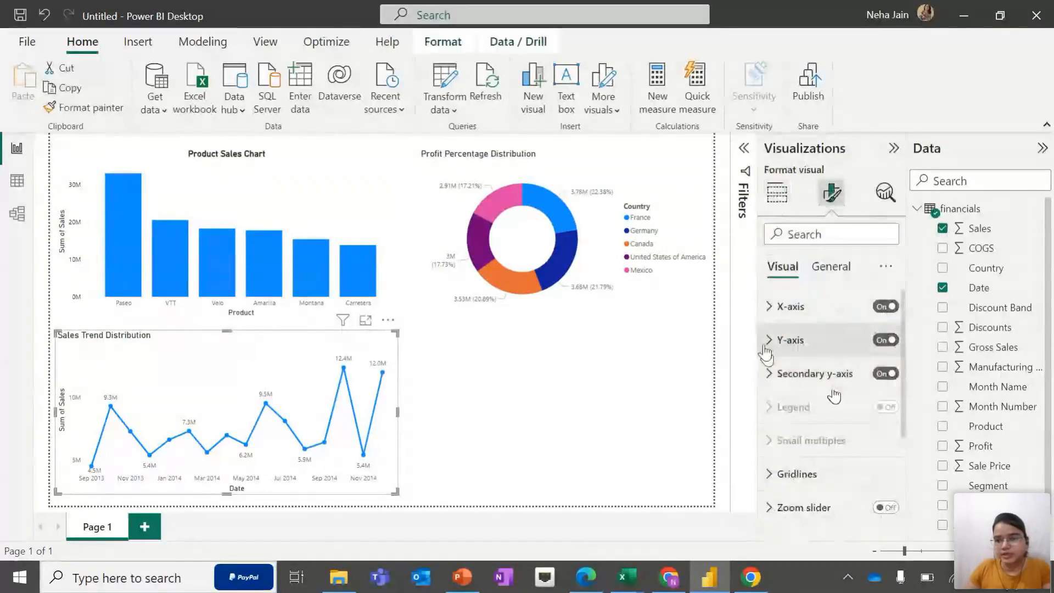
{"action": "left_click", "coordinate": [832, 268]}
{"action": "left_click", "coordinate": [783, 340]}
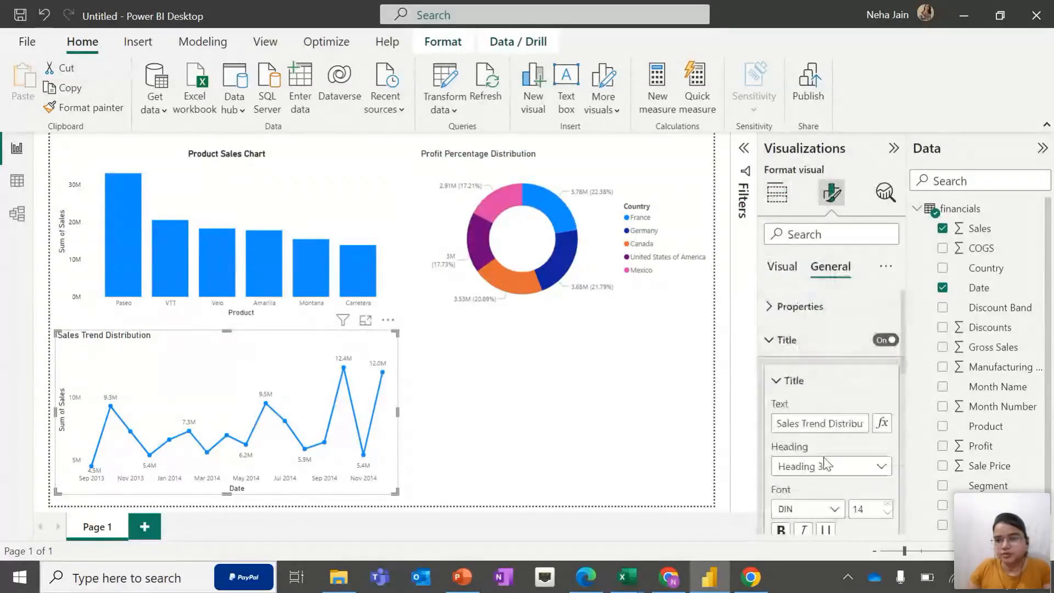
{"action": "scroll", "coordinate": [822, 477], "scroll_direction": "down", "scroll_amount": 3}
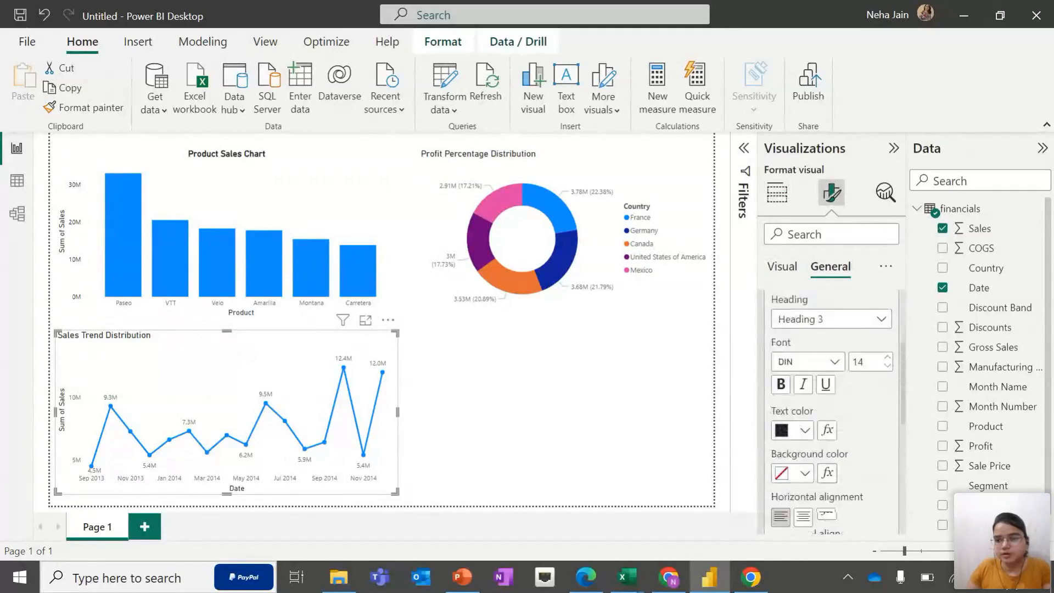
{"action": "left_click", "coordinate": [806, 516]}
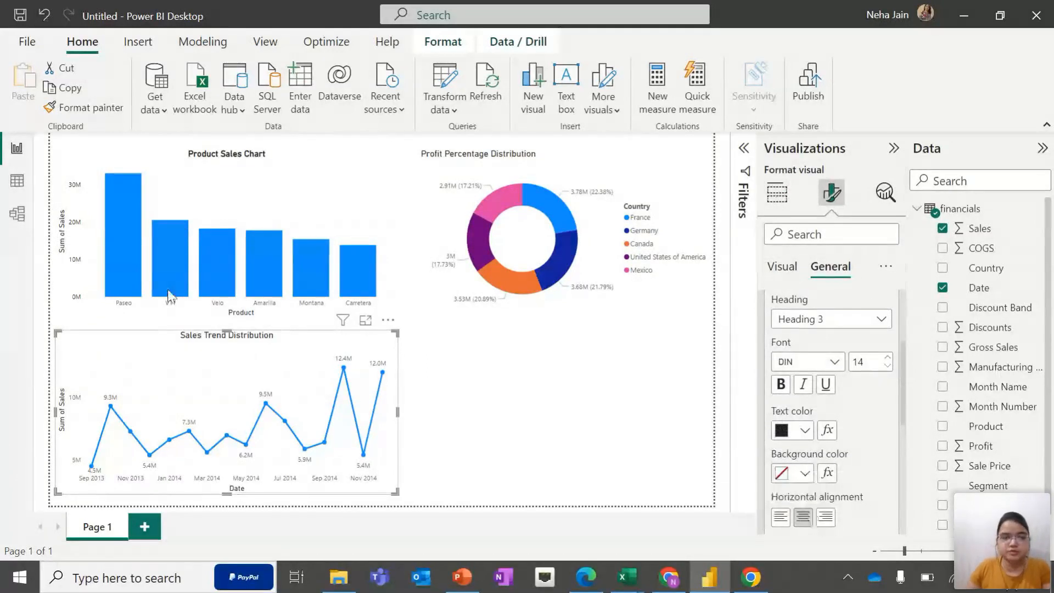
{"action": "scroll", "coordinate": [774, 354], "scroll_direction": "down", "scroll_amount": 1}
{"action": "left_click", "coordinate": [775, 350]}
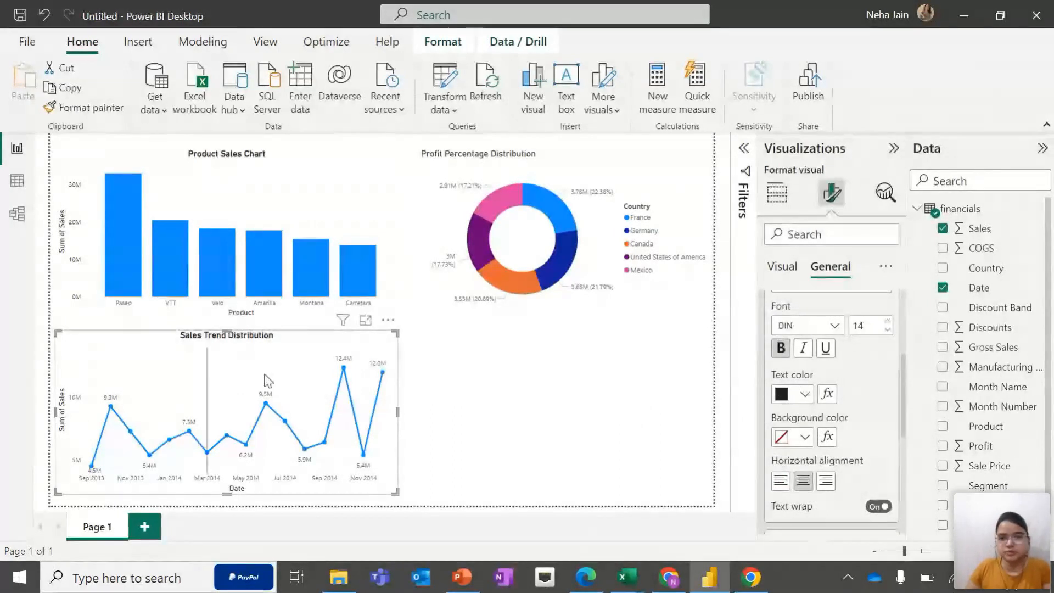
Center-align the donut chart's Profit Percentage Distribution title
{"action": "left_click", "coordinate": [609, 316]}
{"action": "left_click", "coordinate": [619, 174]}
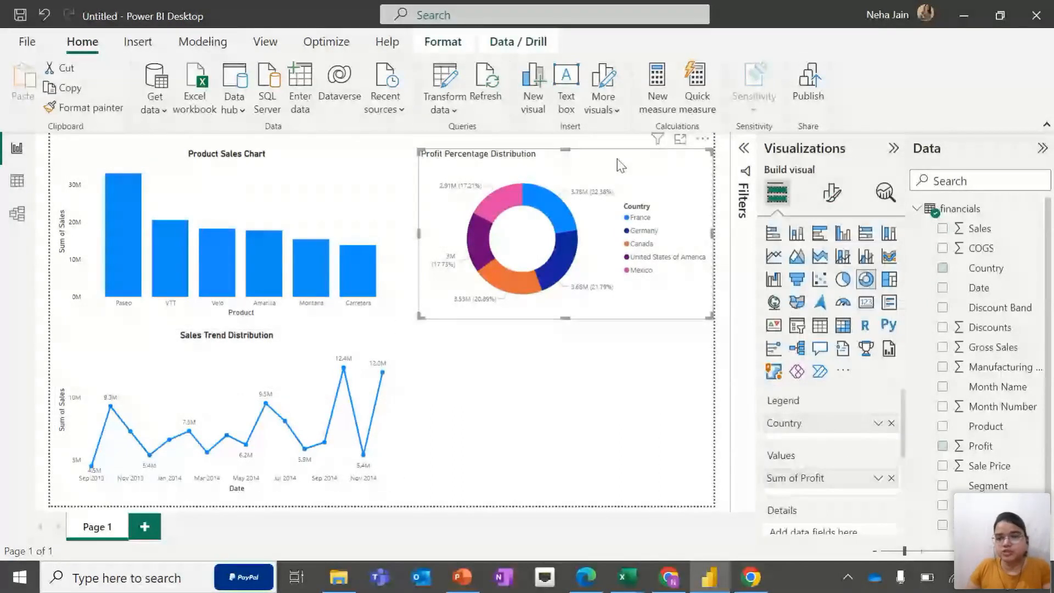
{"action": "left_click", "coordinate": [833, 189]}
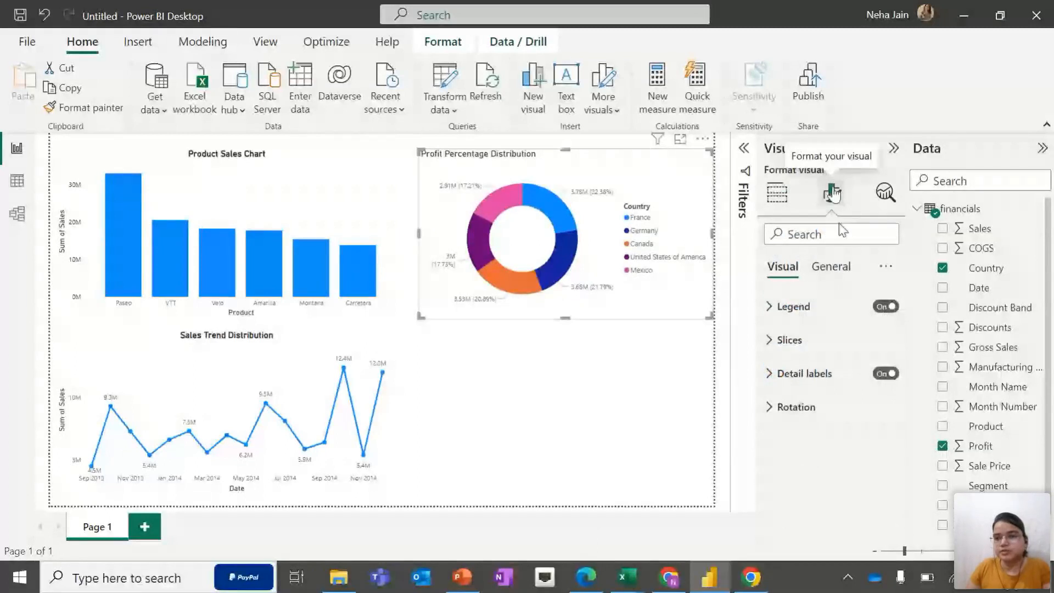
{"action": "left_click", "coordinate": [831, 266]}
{"action": "left_click", "coordinate": [769, 340]}
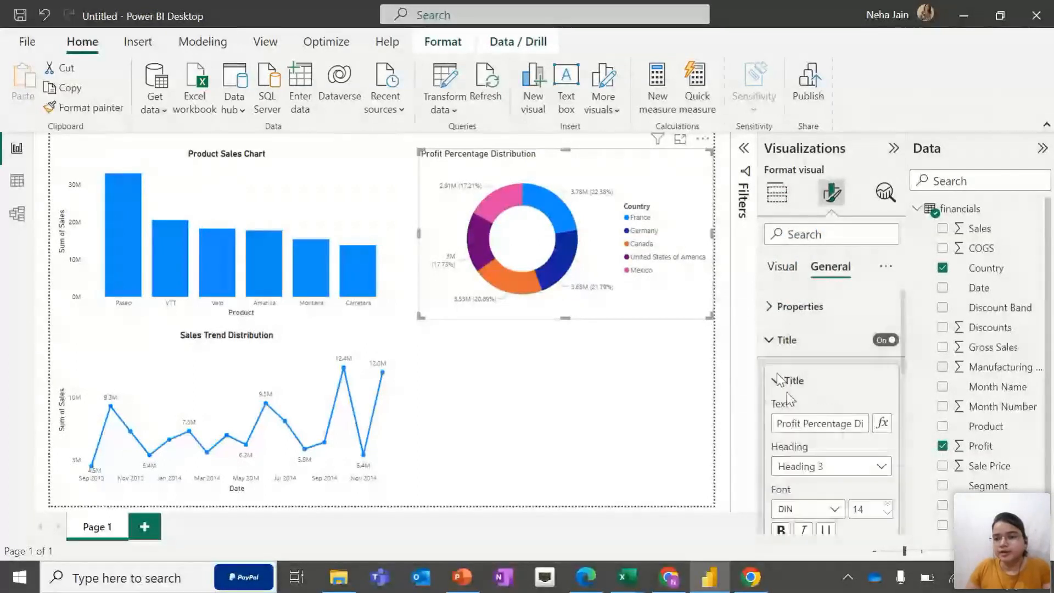
{"action": "scroll", "coordinate": [797, 418], "scroll_direction": "down", "scroll_amount": 3}
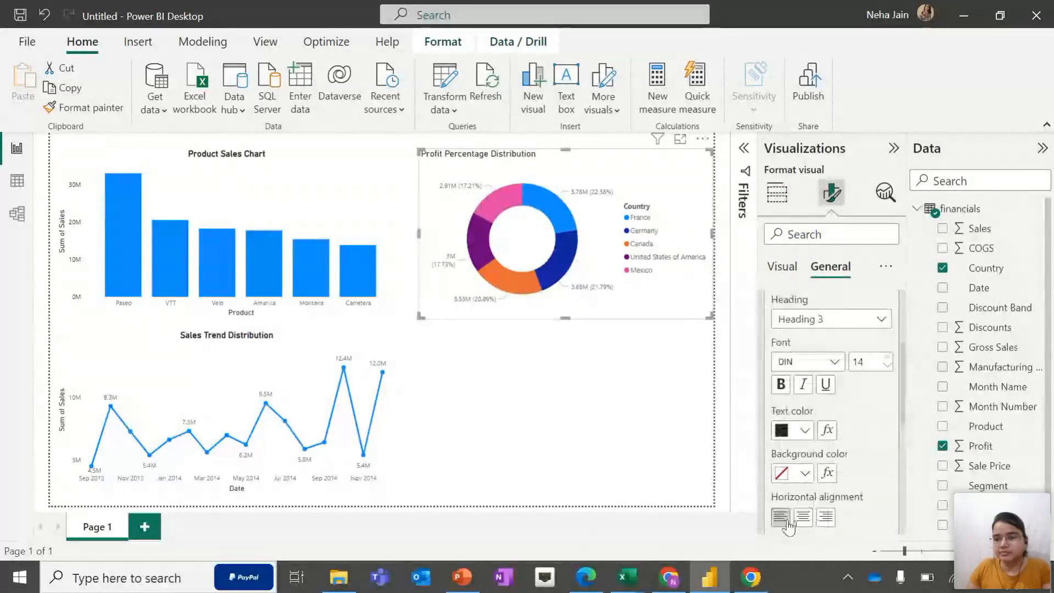
{"action": "left_click", "coordinate": [803, 516]}
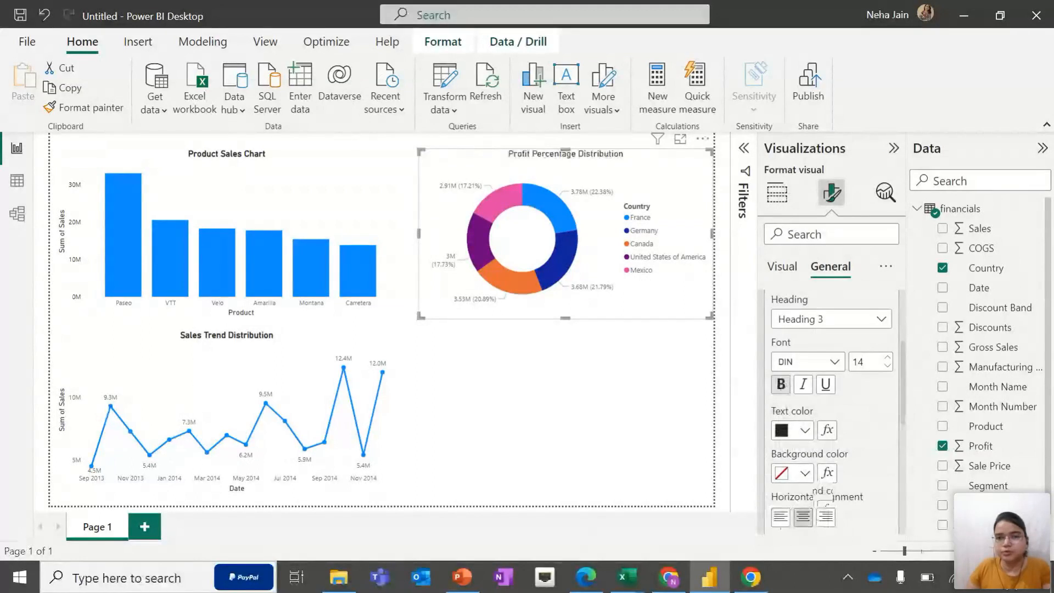
{"action": "left_click", "coordinate": [648, 417]}
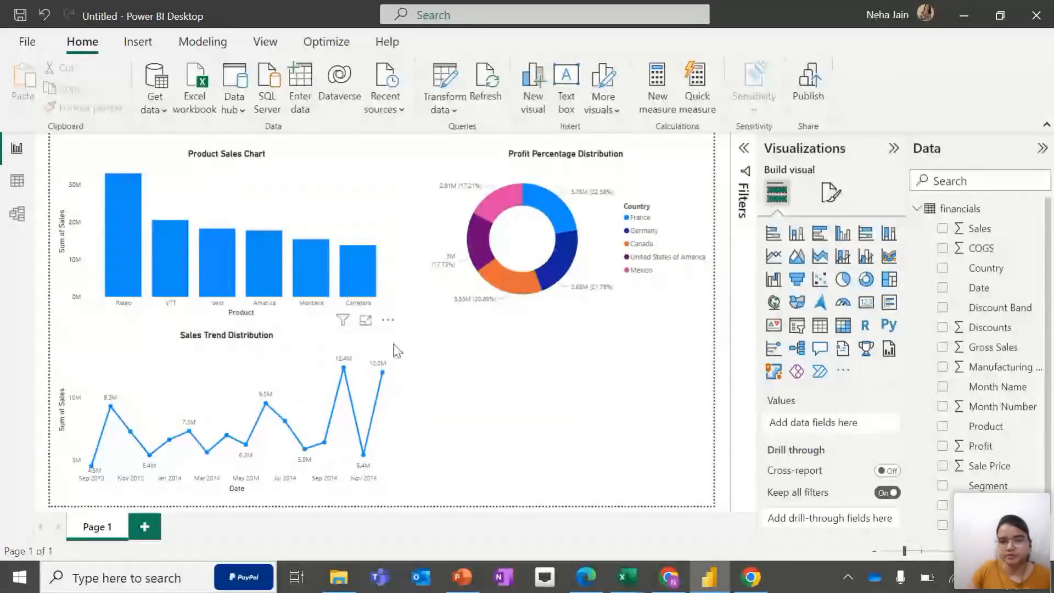
Add a second line chart beside the sales trend chart with Sale Price on the Y-axis and Date on the X-axis
{"action": "left_click", "coordinate": [773, 256]}
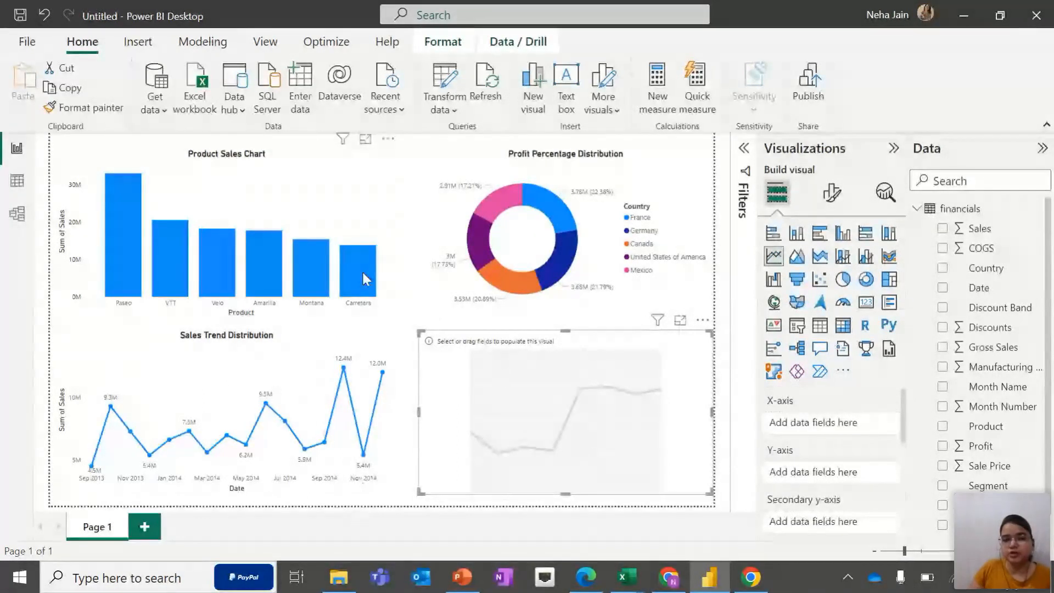
{"action": "mouse_move", "coordinate": [367, 279]}
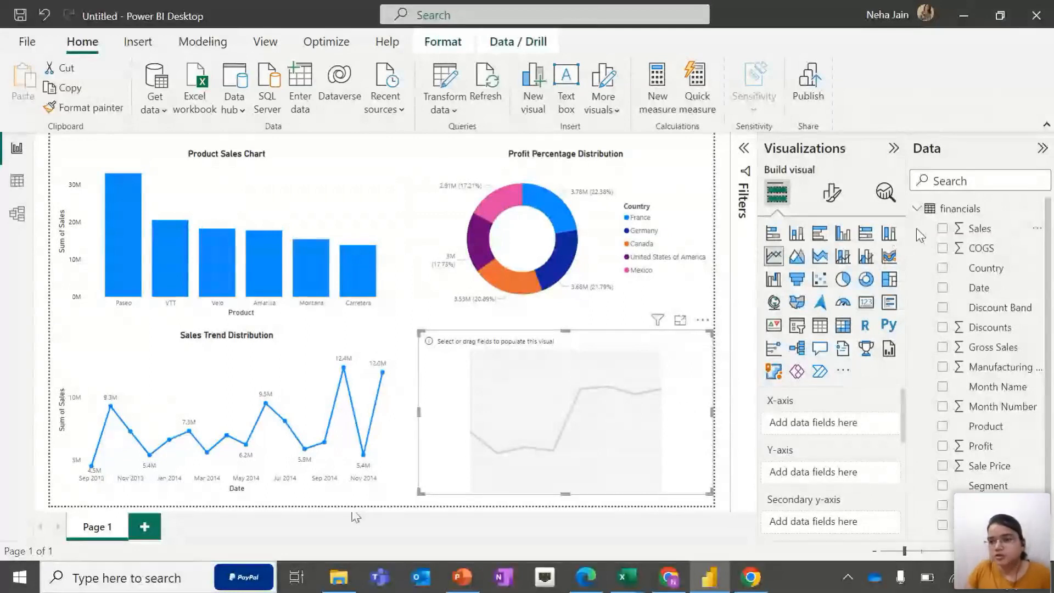
{"action": "scroll", "coordinate": [972, 369], "scroll_direction": "down", "scroll_amount": 1}
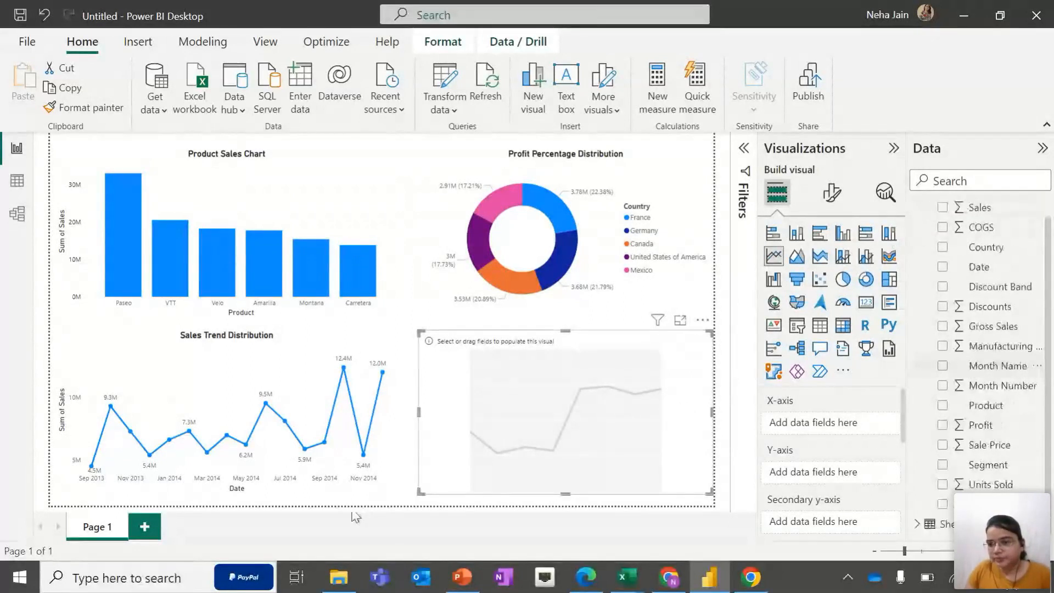
{"action": "left_click_drag", "start_coordinate": [986, 445], "coordinate": [850, 483]}
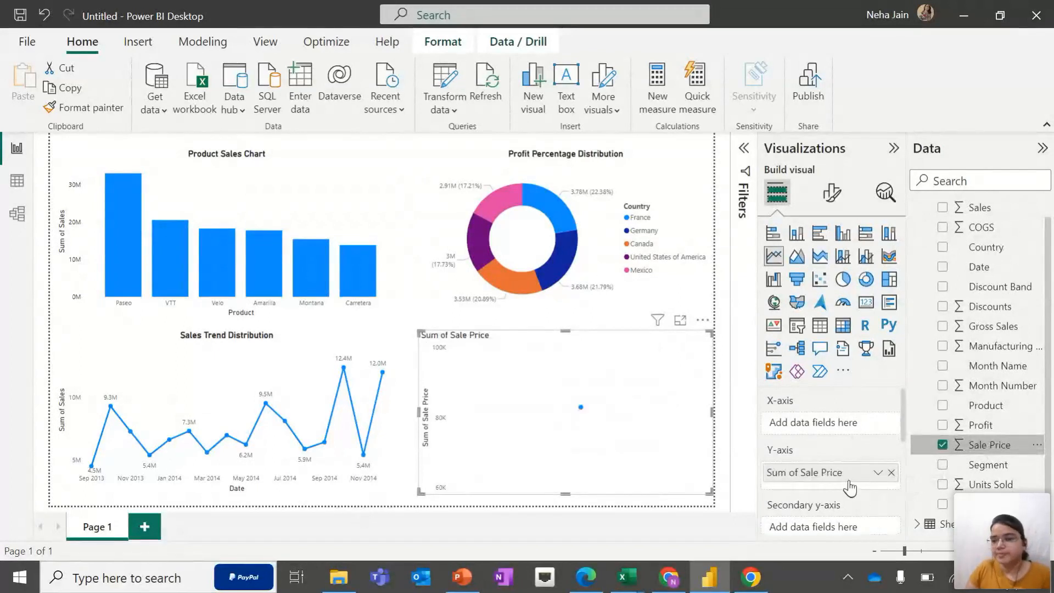
{"action": "mouse_move", "coordinate": [981, 401]}
{"action": "left_mouse_down"}
{"action": "mouse_move", "coordinate": [884, 430]}
{"action": "mouse_move", "coordinate": [835, 416]}
{"action": "mouse_move", "coordinate": [970, 406]}
{"action": "left_mouse_up"}
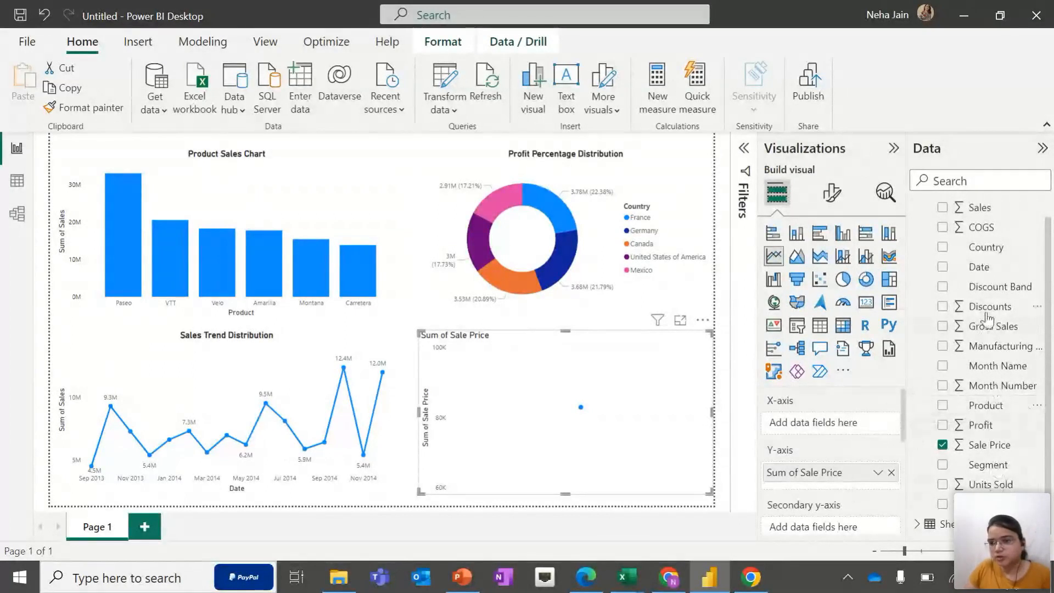
{"action": "left_click_drag", "start_coordinate": [986, 267], "coordinate": [838, 433]}
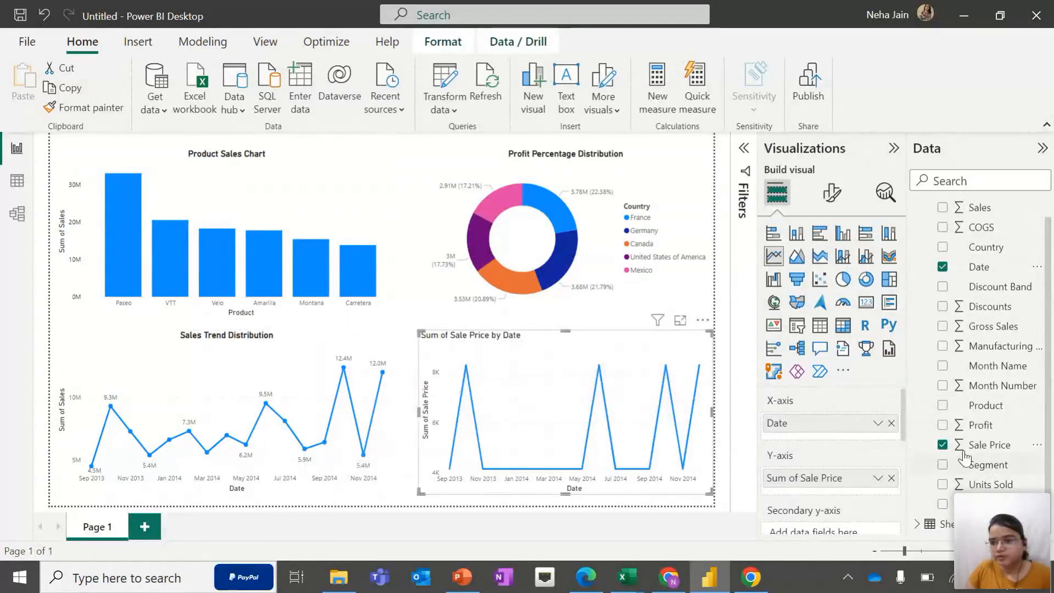
Replace Sale Price with Sales on the second line chart's Y-axis
{"action": "scroll", "coordinate": [969, 455], "scroll_direction": "up", "scroll_amount": 1}
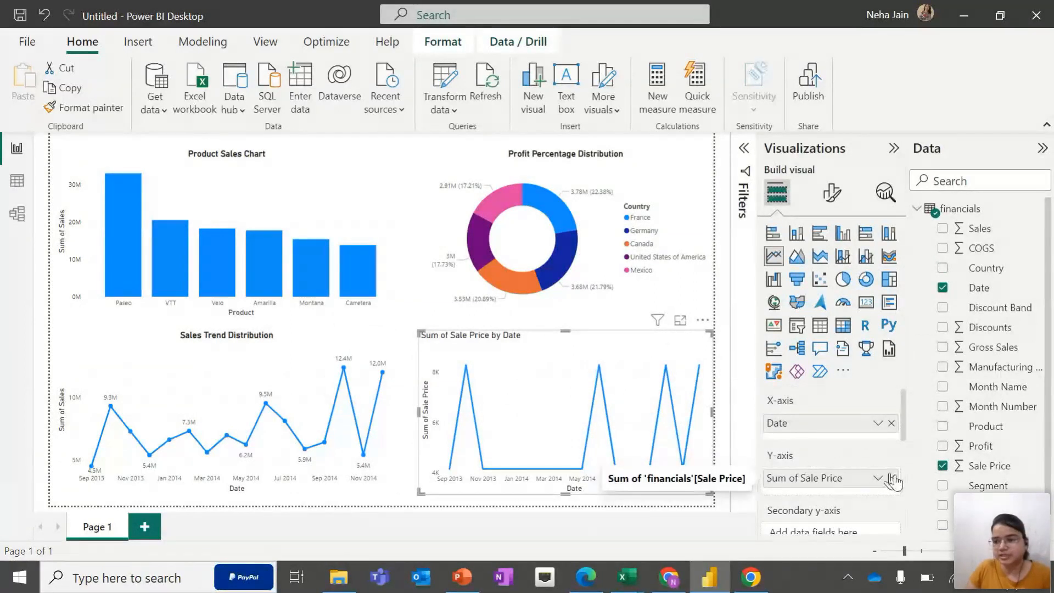
{"action": "left_click", "coordinate": [892, 478]}
{"action": "left_click_drag", "start_coordinate": [980, 228], "coordinate": [813, 478]}
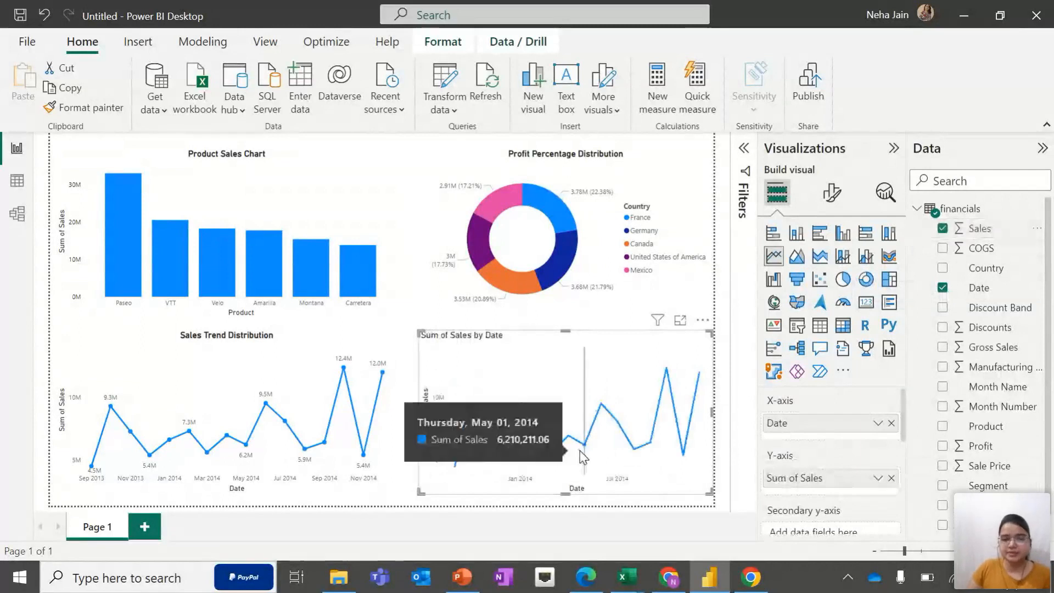
{"action": "left_click", "coordinate": [834, 195]}
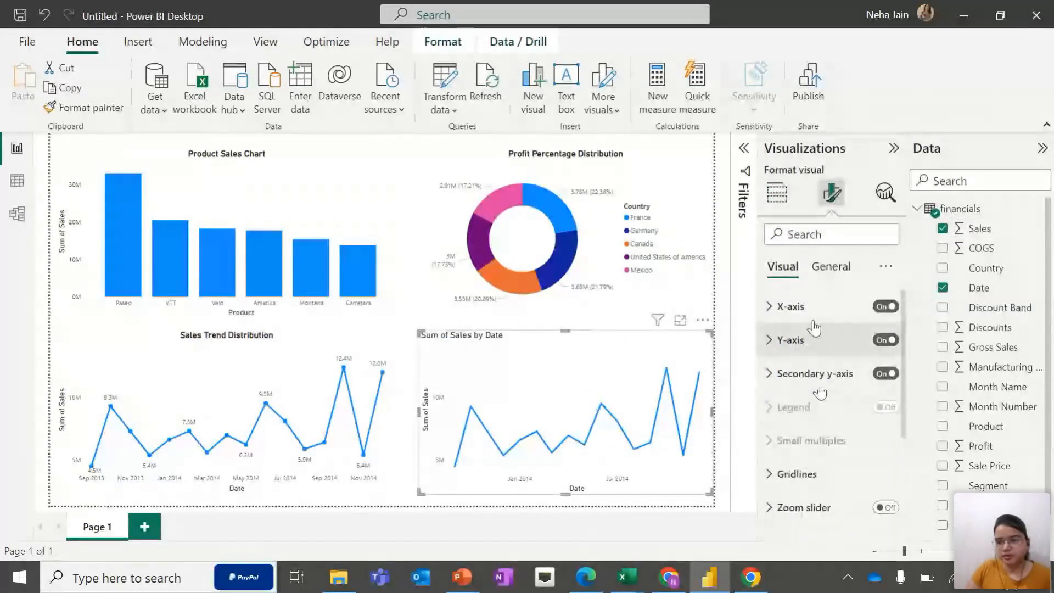
Turn on data labels and markers for the second line chart
{"action": "left_click", "coordinate": [831, 266]}
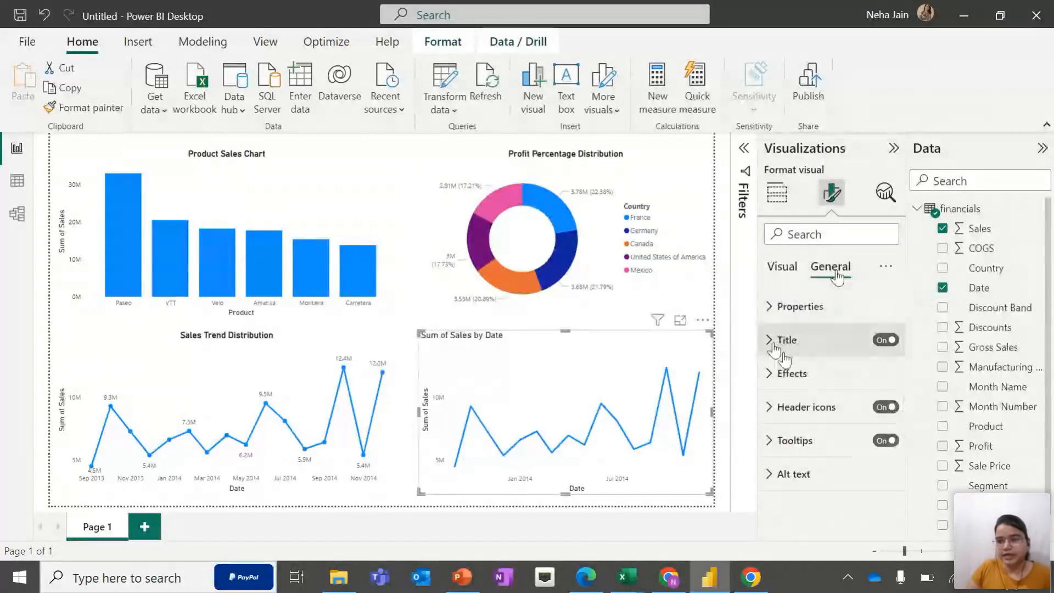
{"action": "left_click", "coordinate": [782, 267]}
{"action": "scroll", "coordinate": [799, 440], "scroll_direction": "down", "scroll_amount": 3}
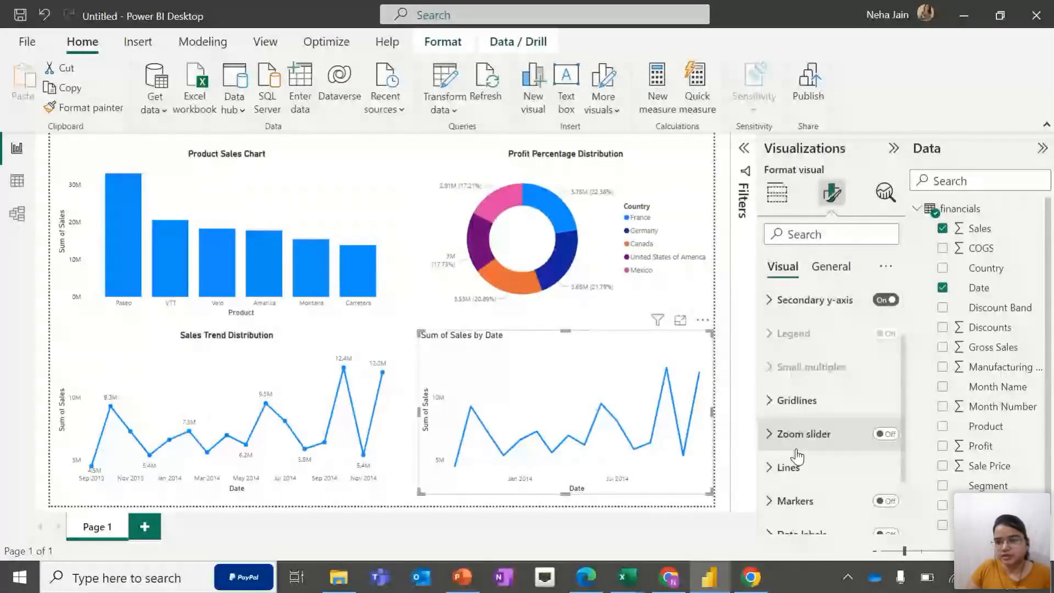
{"action": "scroll", "coordinate": [806, 451], "scroll_direction": "down", "scroll_amount": 1}
{"action": "left_click", "coordinate": [885, 451]}
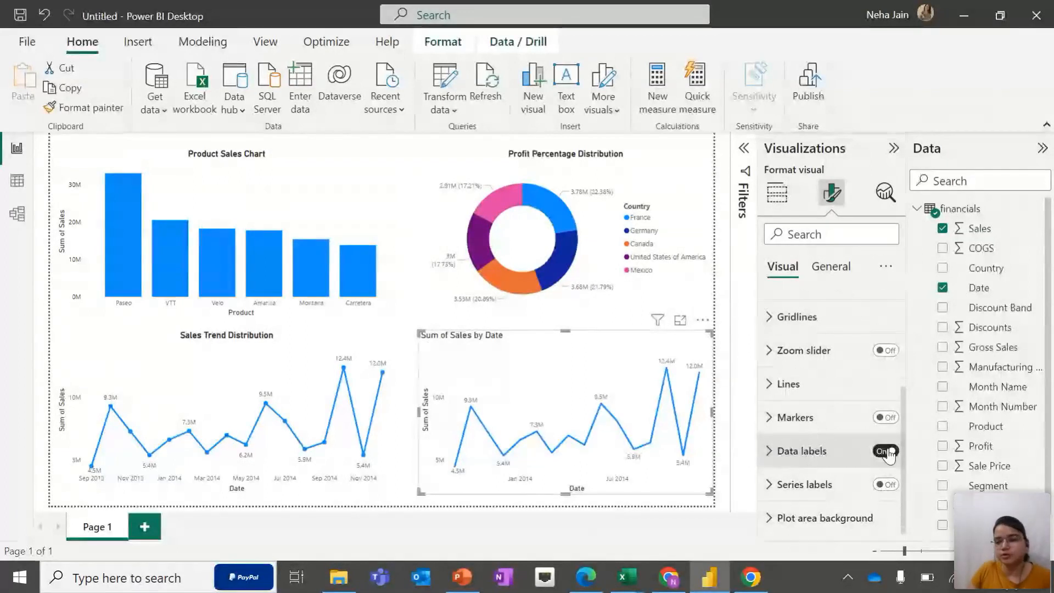
{"action": "left_click", "coordinate": [885, 417]}
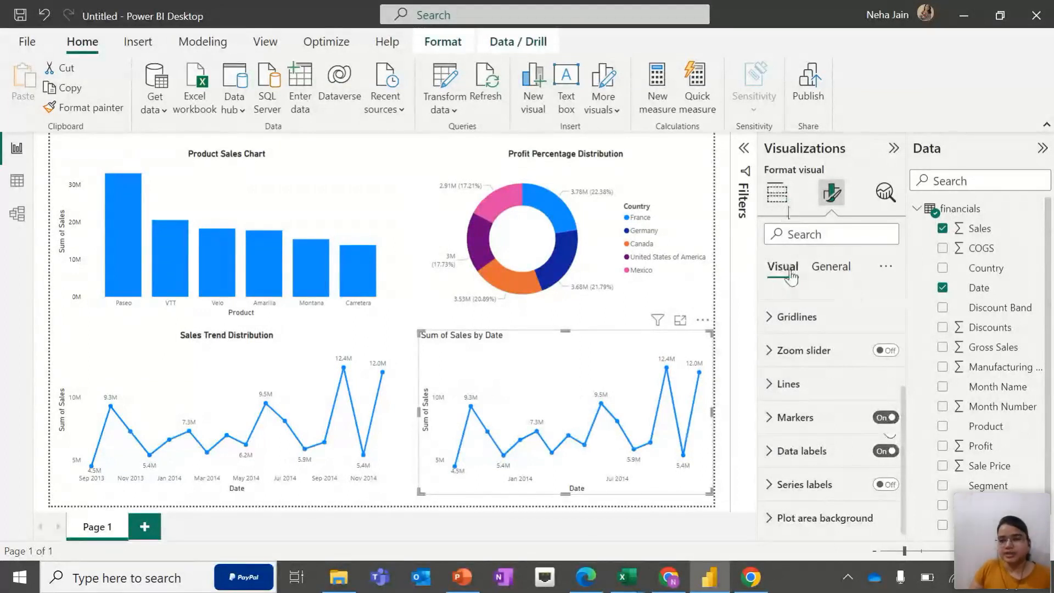
Try Product, then Country, as the second line chart's legend, removing each again
{"action": "left_click", "coordinate": [777, 193]}
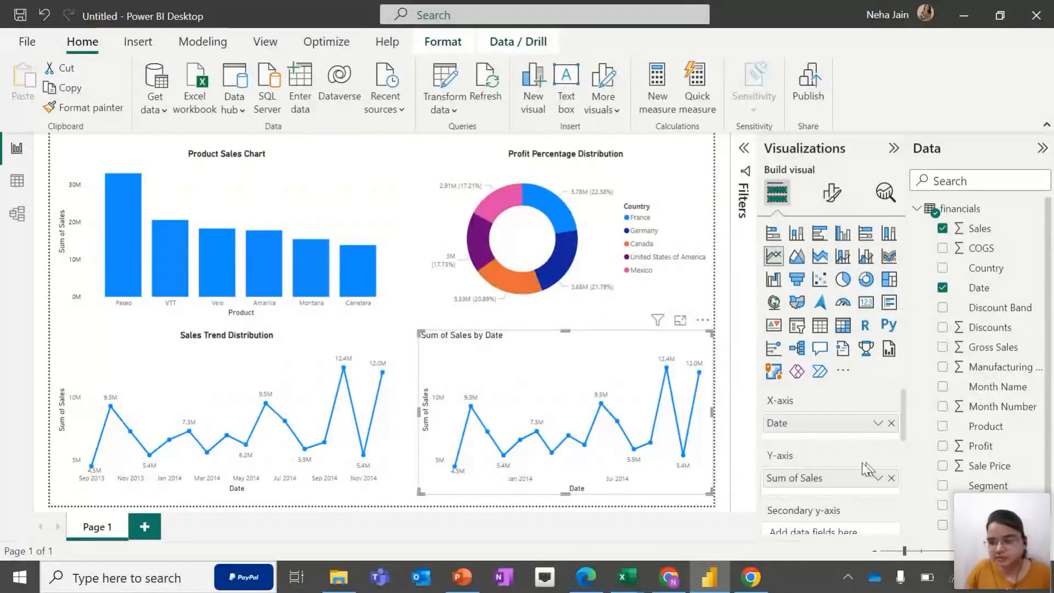
{"action": "scroll", "coordinate": [826, 466], "scroll_direction": "down", "scroll_amount": 2}
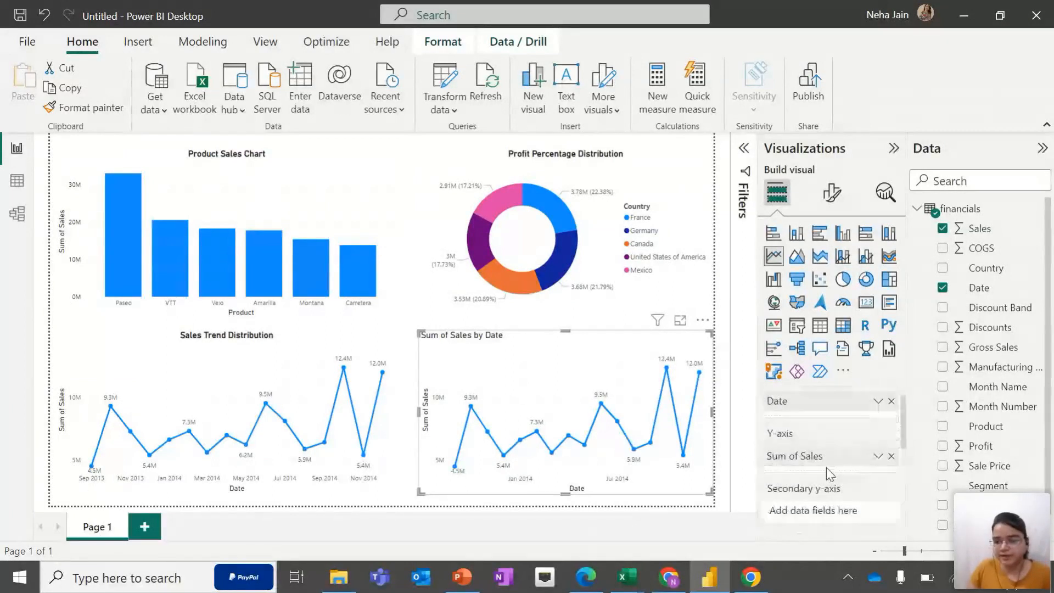
{"action": "scroll", "coordinate": [827, 470], "scroll_direction": "down", "scroll_amount": 2}
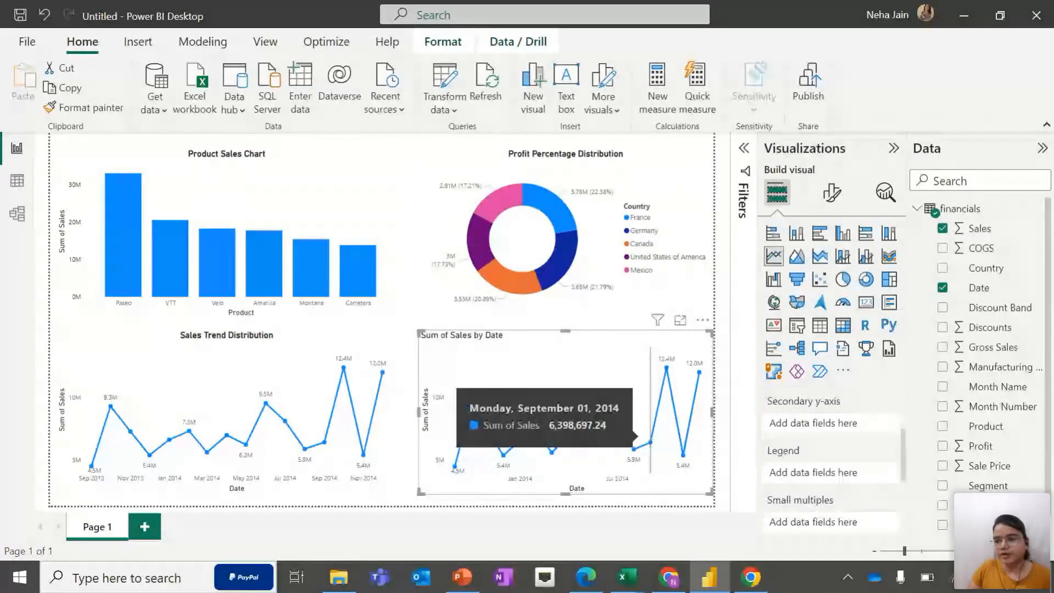
{"action": "left_click_drag", "start_coordinate": [983, 428], "coordinate": [842, 481]}
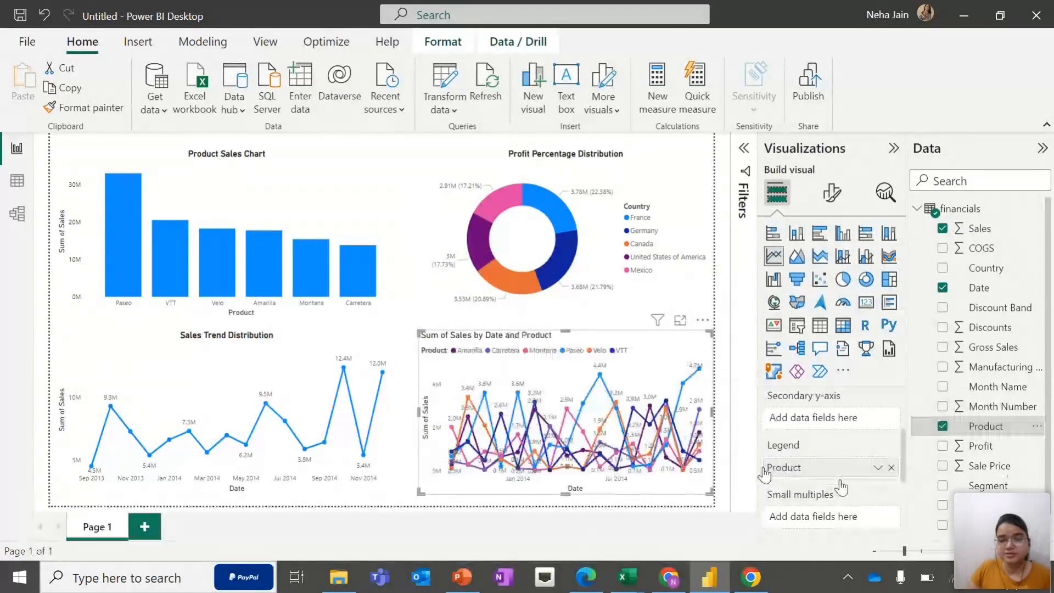
{"action": "left_click", "coordinate": [891, 467]}
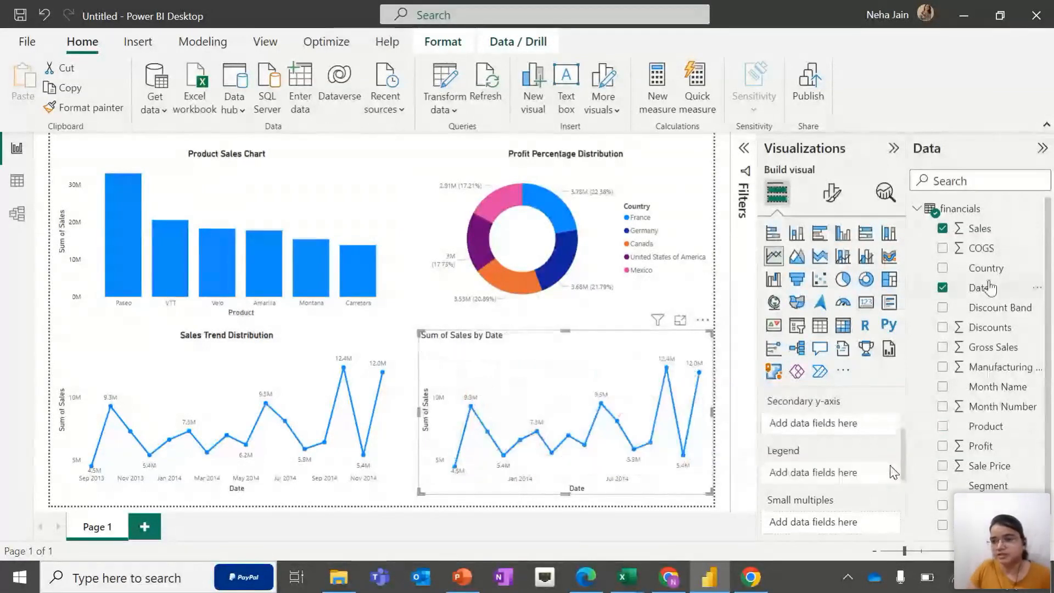
{"action": "left_click_drag", "start_coordinate": [985, 268], "coordinate": [840, 473]}
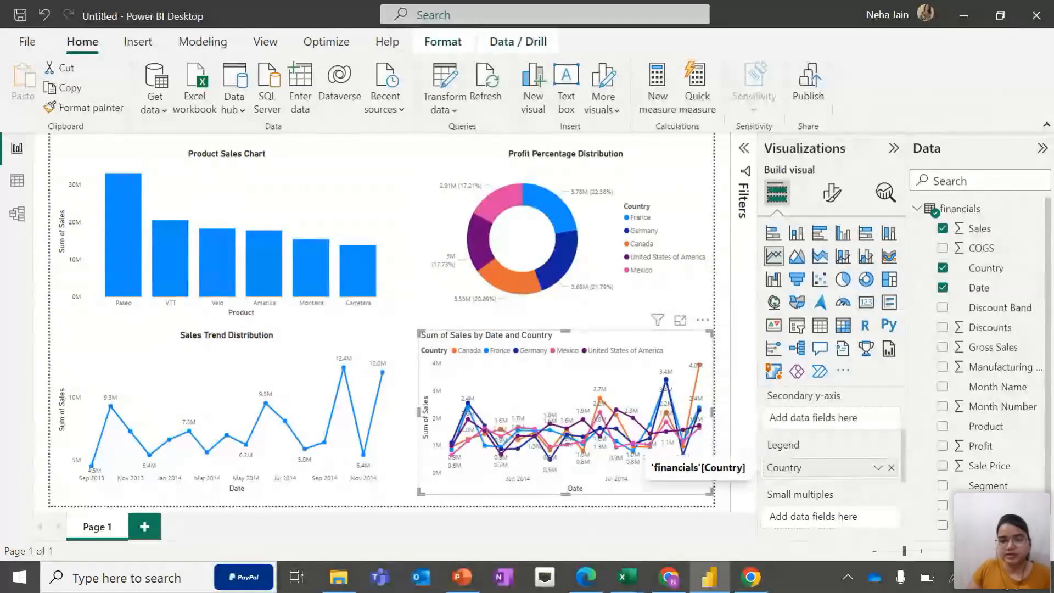
{"action": "left_click", "coordinate": [891, 467]}
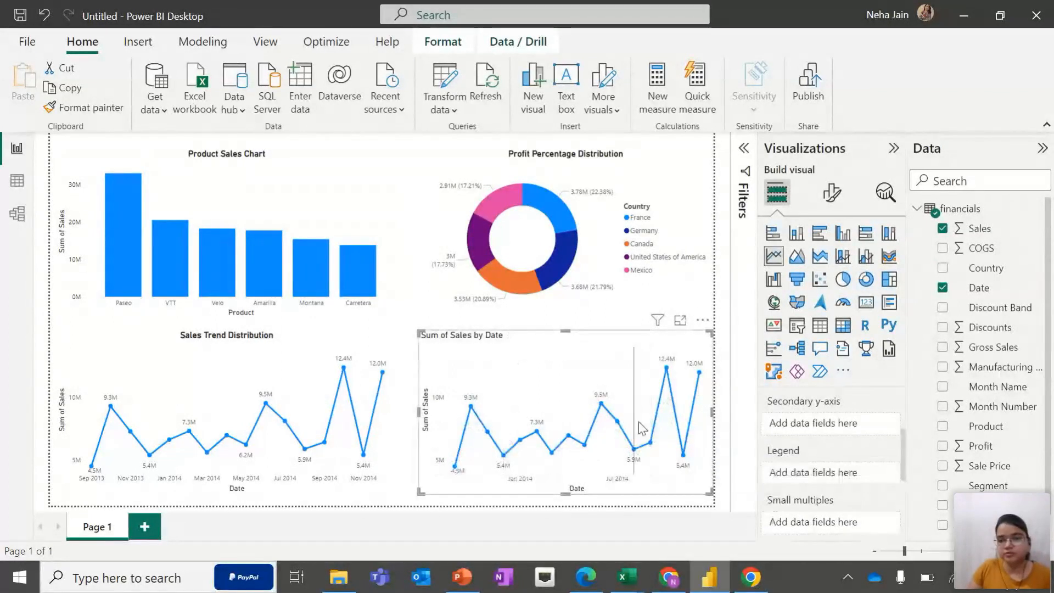
Replace Date with Country on the second line chart's X-axis
{"action": "scroll", "coordinate": [876, 492], "scroll_direction": "up", "scroll_amount": 2}
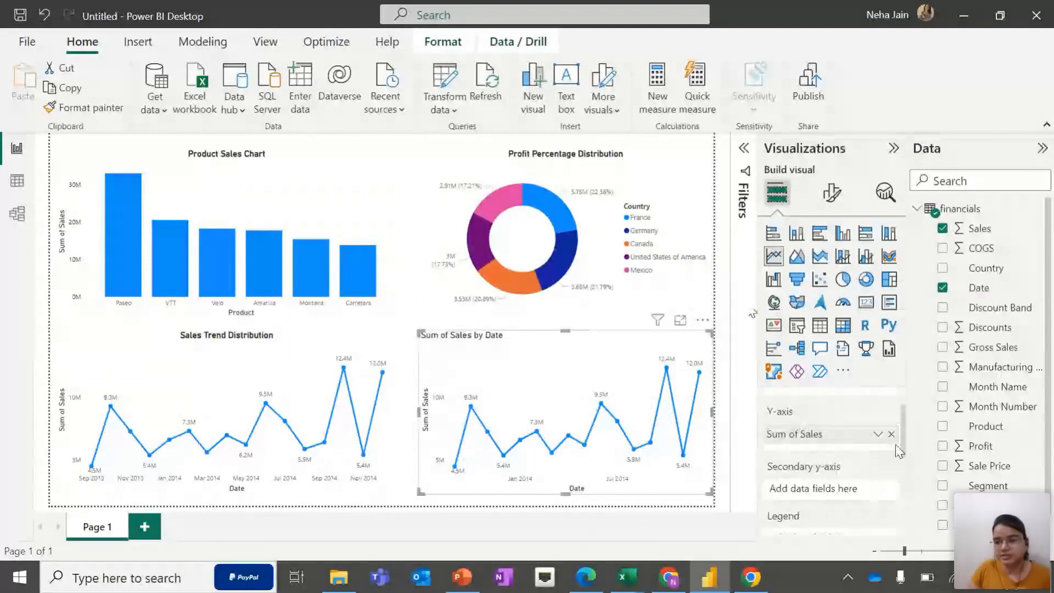
{"action": "scroll", "coordinate": [897, 449], "scroll_direction": "up", "scroll_amount": 1}
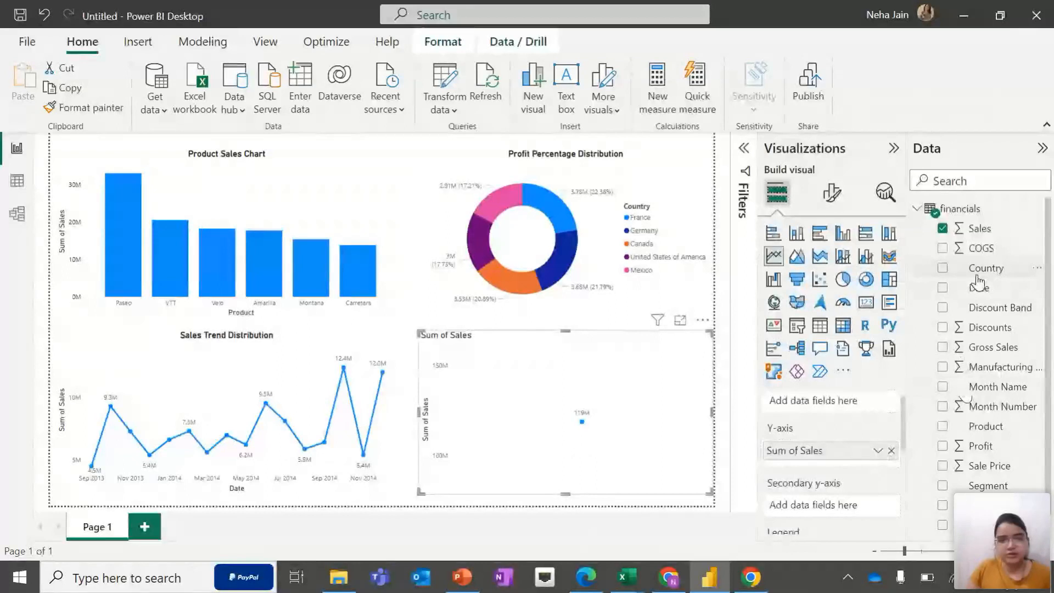
{"action": "left_click_drag", "start_coordinate": [978, 279], "coordinate": [824, 401]}
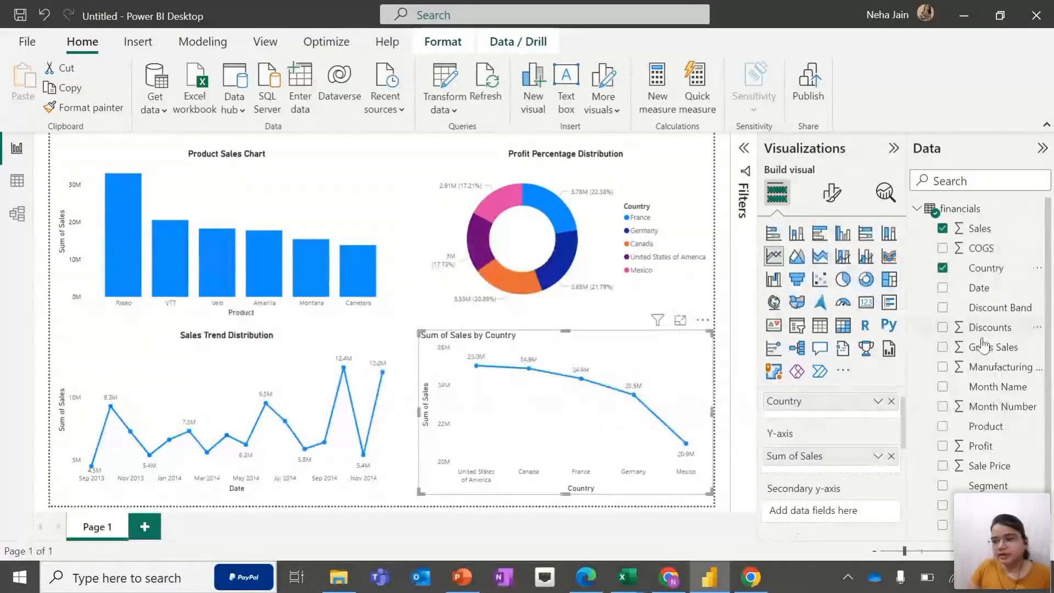
Add Product as the legend of the second line chart
{"action": "scroll", "coordinate": [832, 473], "scroll_direction": "down", "scroll_amount": 1}
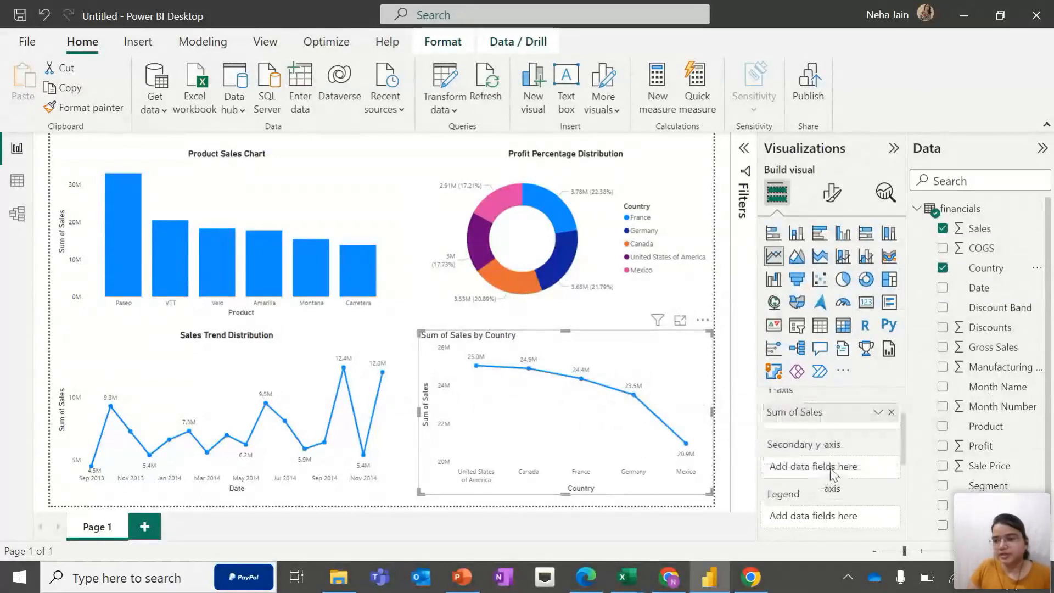
{"action": "left_click_drag", "start_coordinate": [991, 427], "coordinate": [843, 506]}
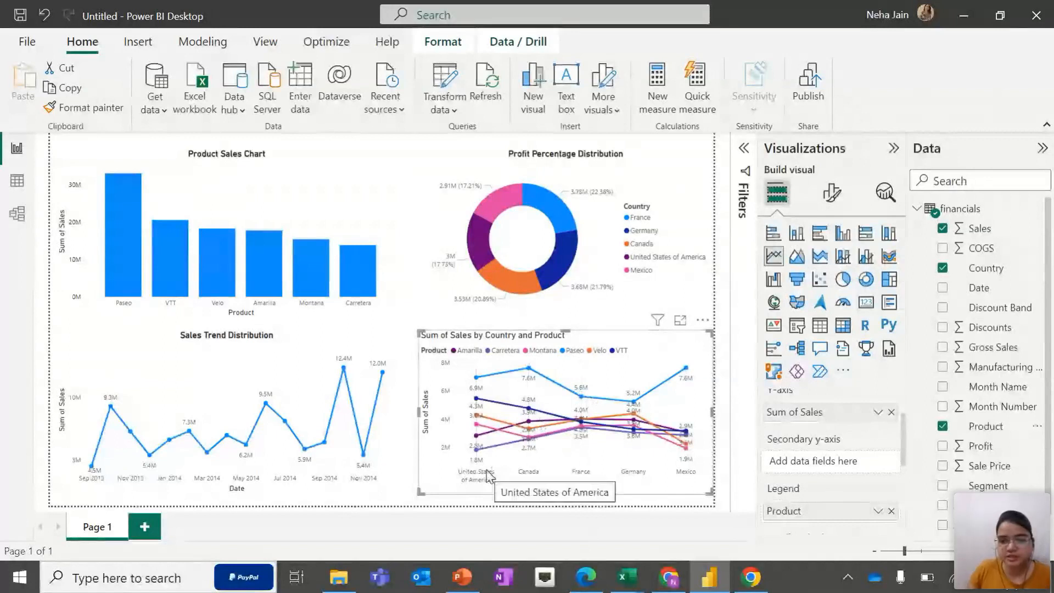
{"action": "mouse_move", "coordinate": [482, 459]}
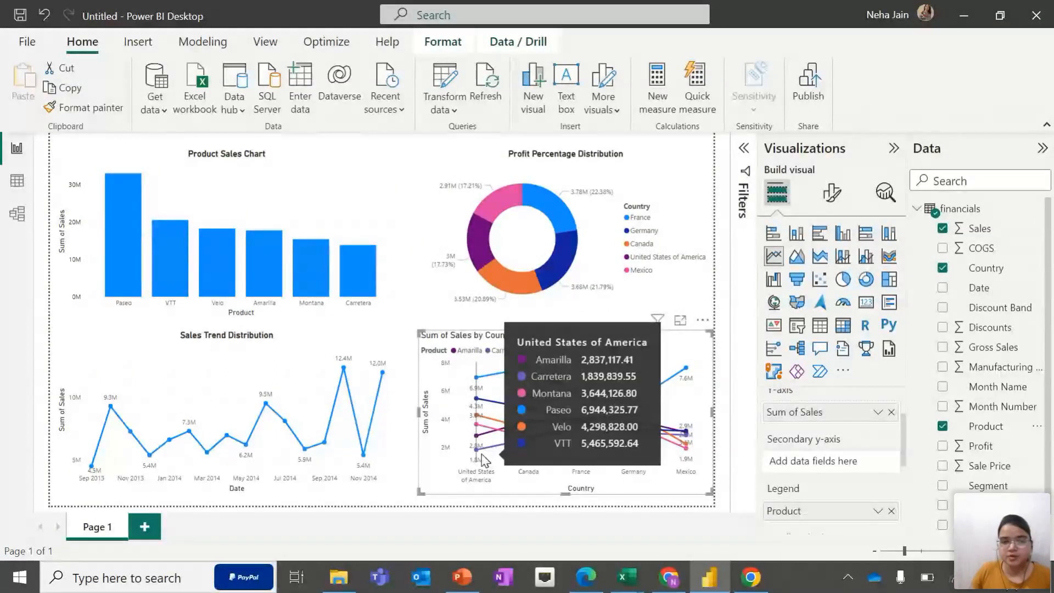
{"action": "mouse_move", "coordinate": [123, 237]}
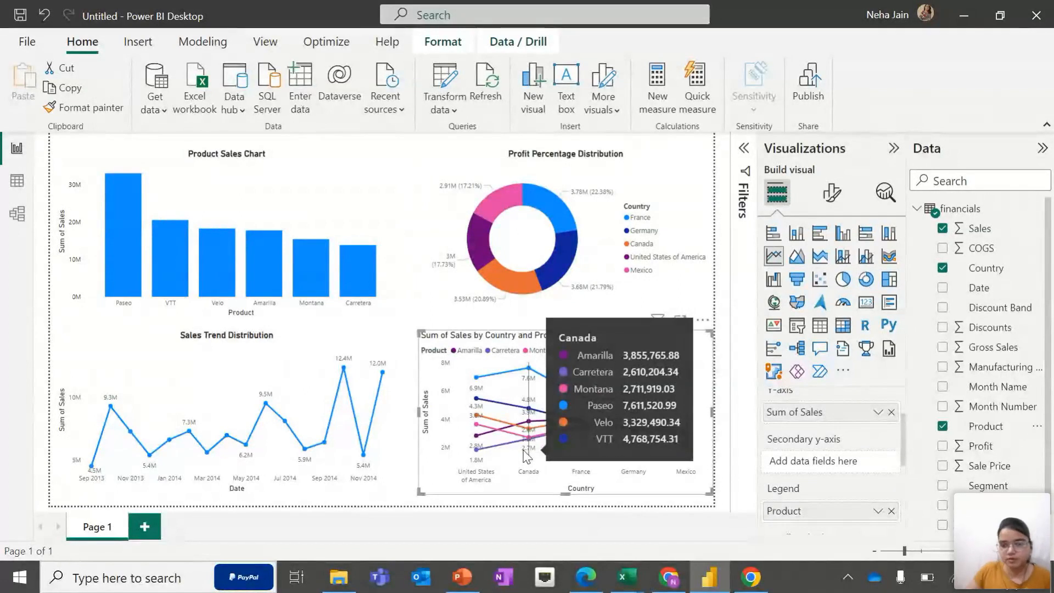
Retitle the second line chart "Sales Distribution for each Product, Country combination"
{"action": "left_click", "coordinate": [844, 191]}
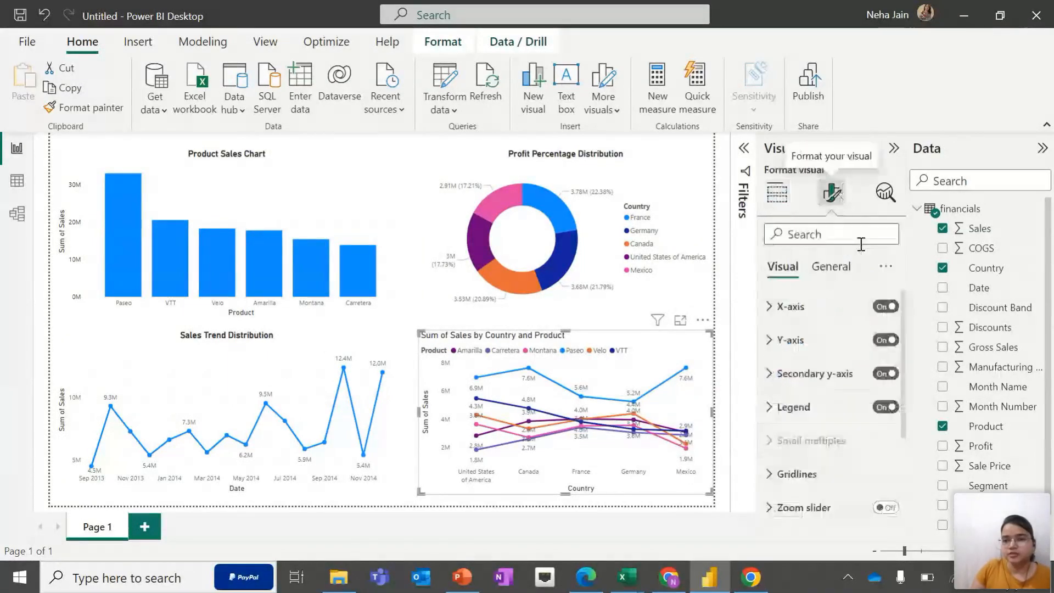
{"action": "left_click", "coordinate": [844, 270]}
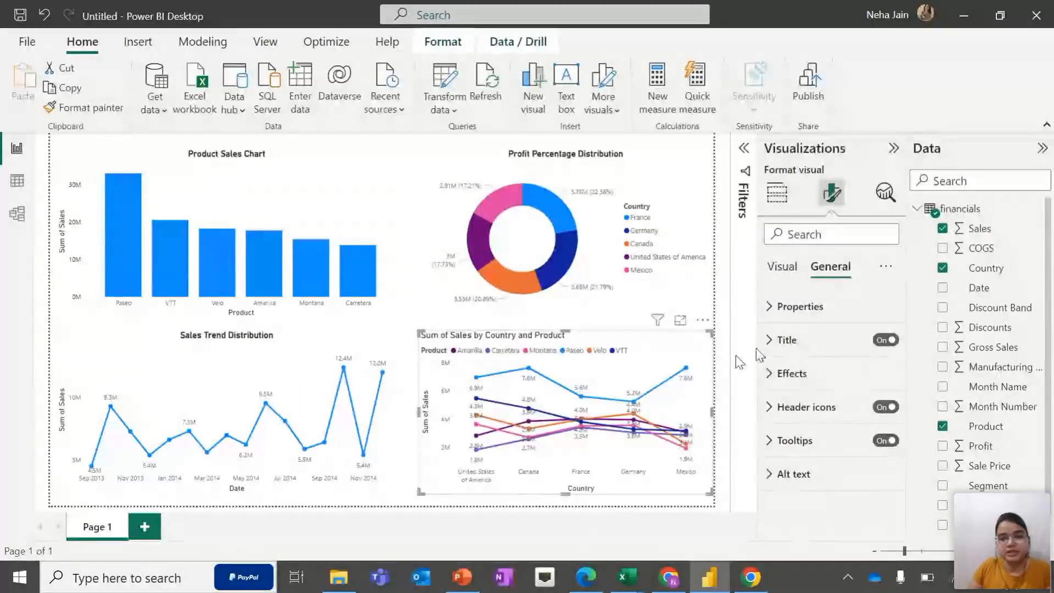
{"action": "left_click", "coordinate": [776, 342]}
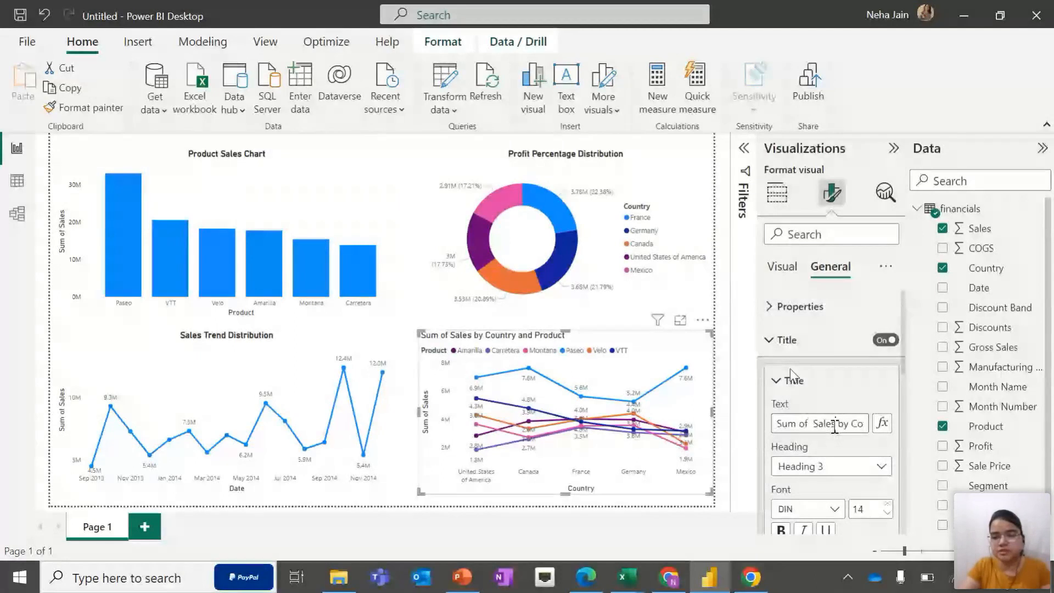
{"action": "triple_click", "coordinate": [835, 424]}
{"action": "key", "text": "BackSpace"}
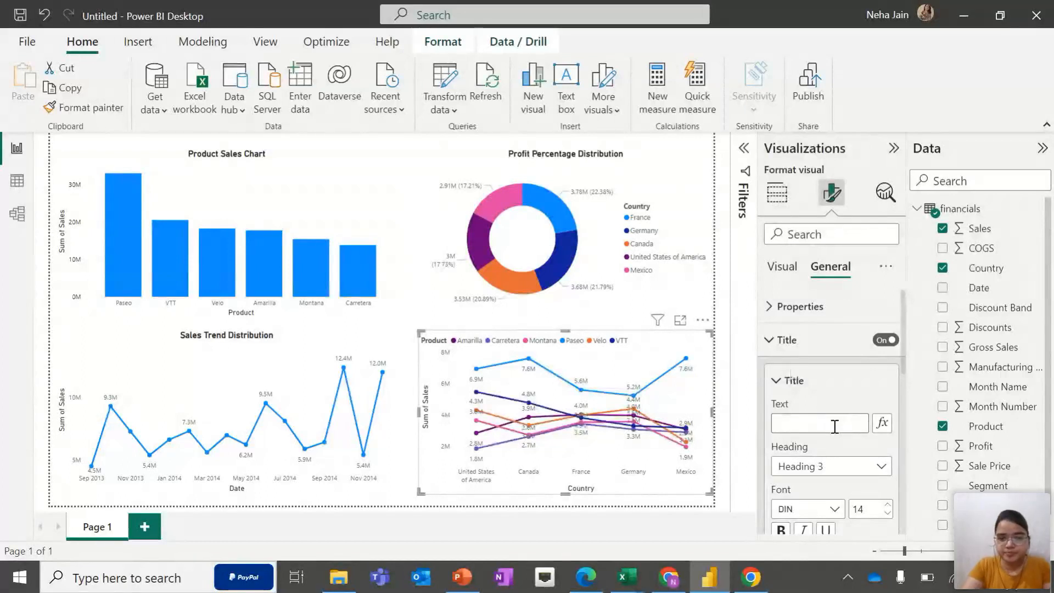
{"action": "type", "text": "Sales D"}
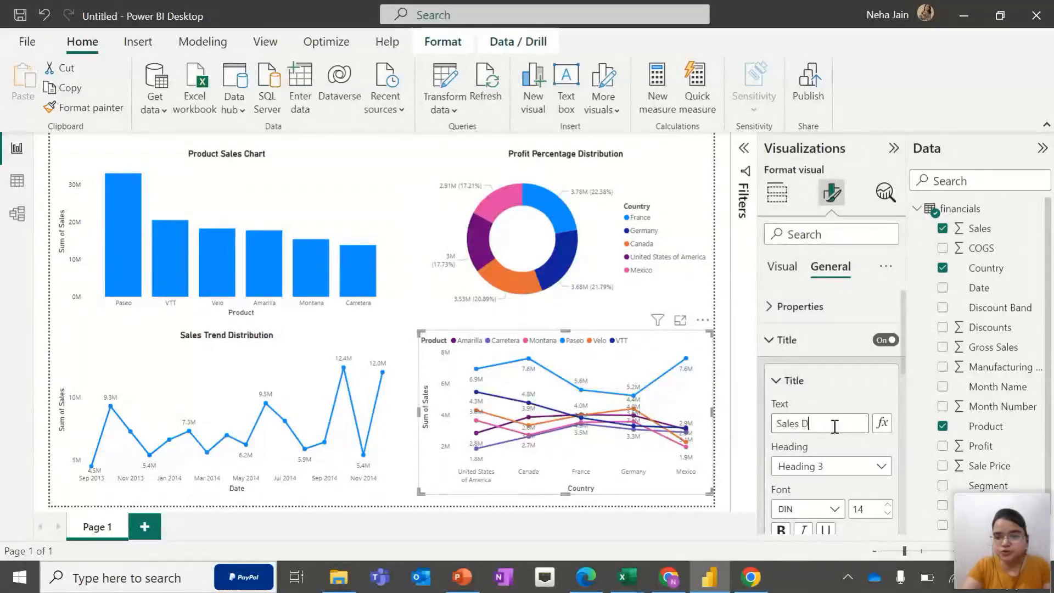
{"action": "type", "text": "istri"}
{"action": "type", "text": "bution at P"}
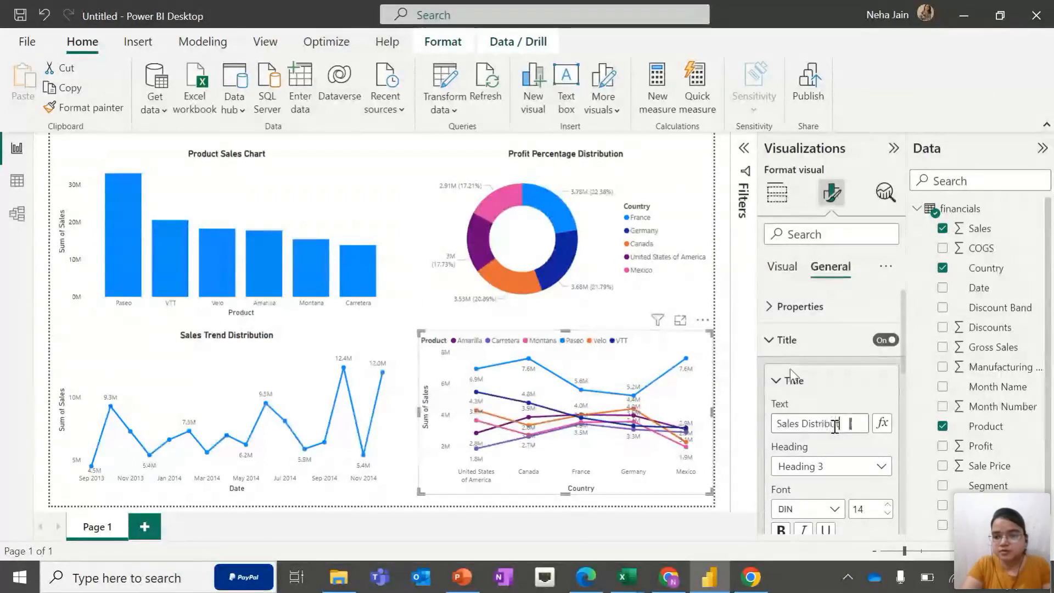
{"action": "type", "text": "roduct"}
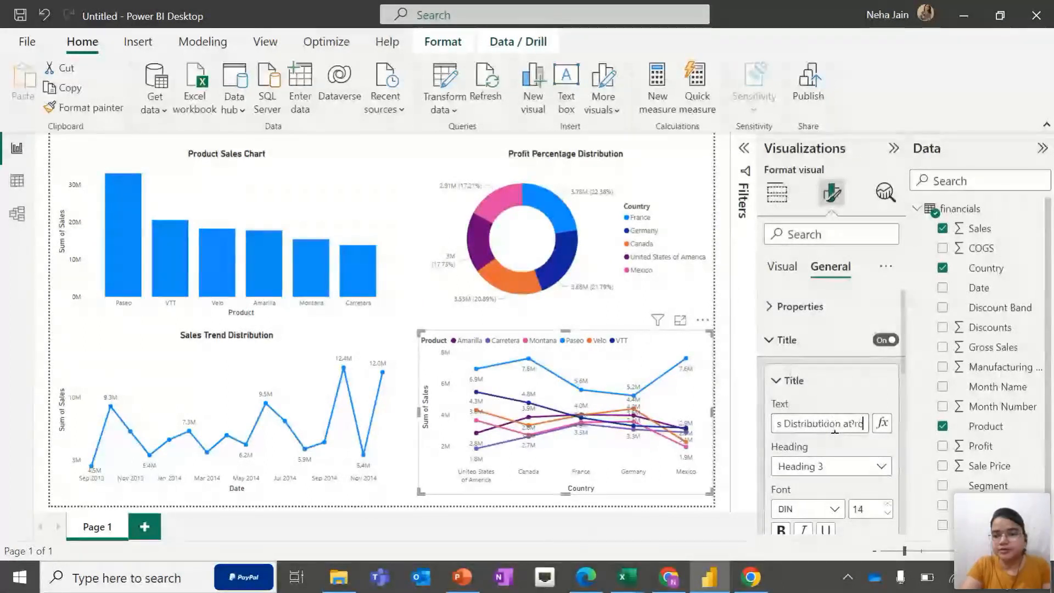
{"action": "key", "text": "BackSpace"}
{"action": "key", "text": "BackSpace"}
{"action": "key", "text": "BackSpace"}
{"action": "key", "text": "BackSpace"}
{"action": "key", "text": "BackSpace"}
{"action": "key", "text": "BackSpace"}
{"action": "key", "text": "BackSpace"}
{"action": "key", "text": "BackSpace"}
{"action": "key", "text": "BackSpace"}
{"action": "key", "text": "BackSpace"}
{"action": "key", "text": "BackSpace"}
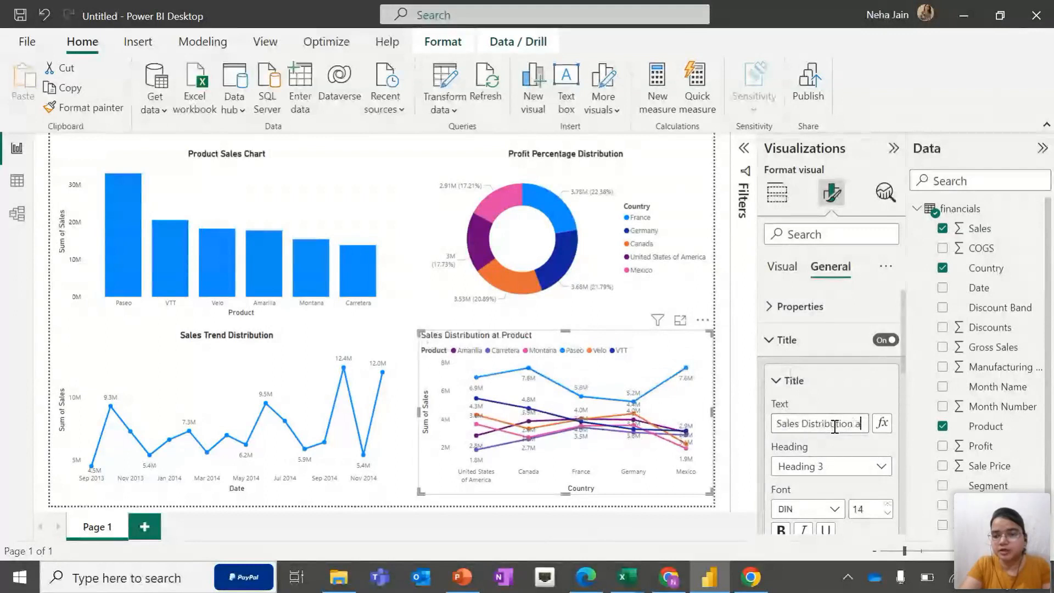
{"action": "type", "text": "for each Product,"}
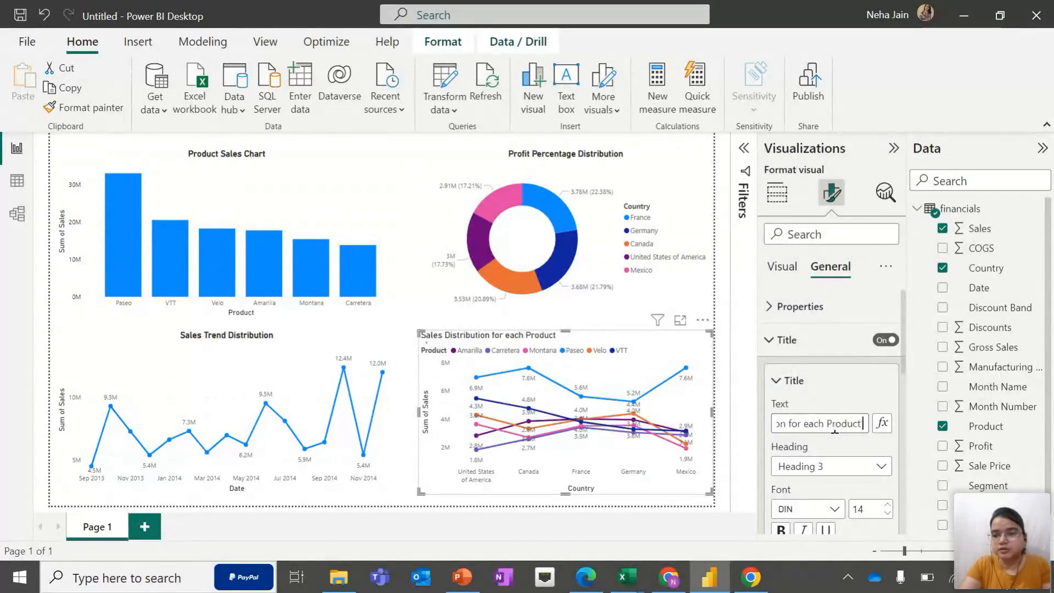
{"action": "type", "text": " Count"}
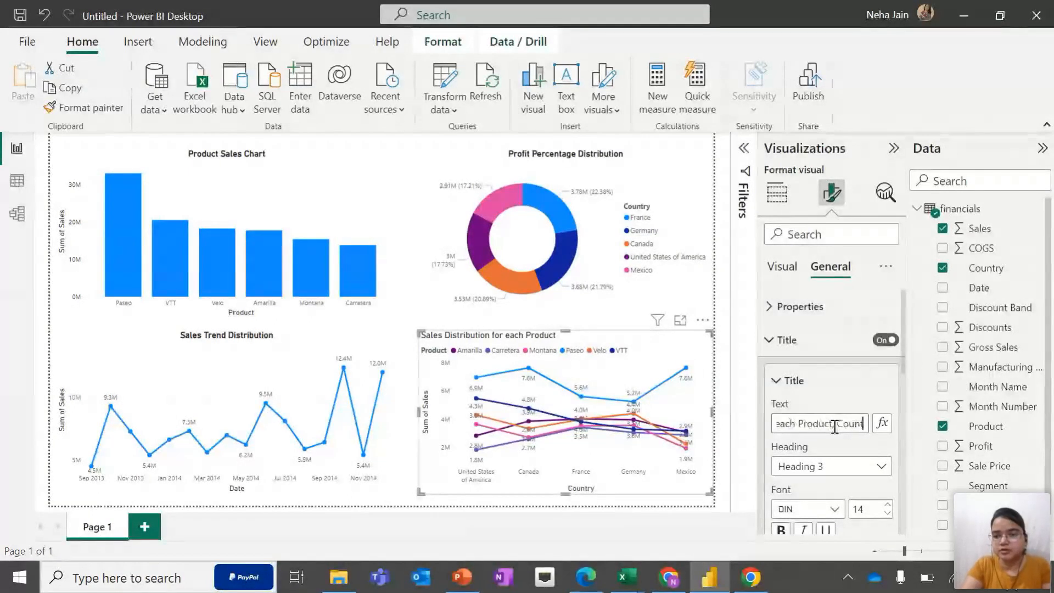
{"action": "type", "text": "ry com"}
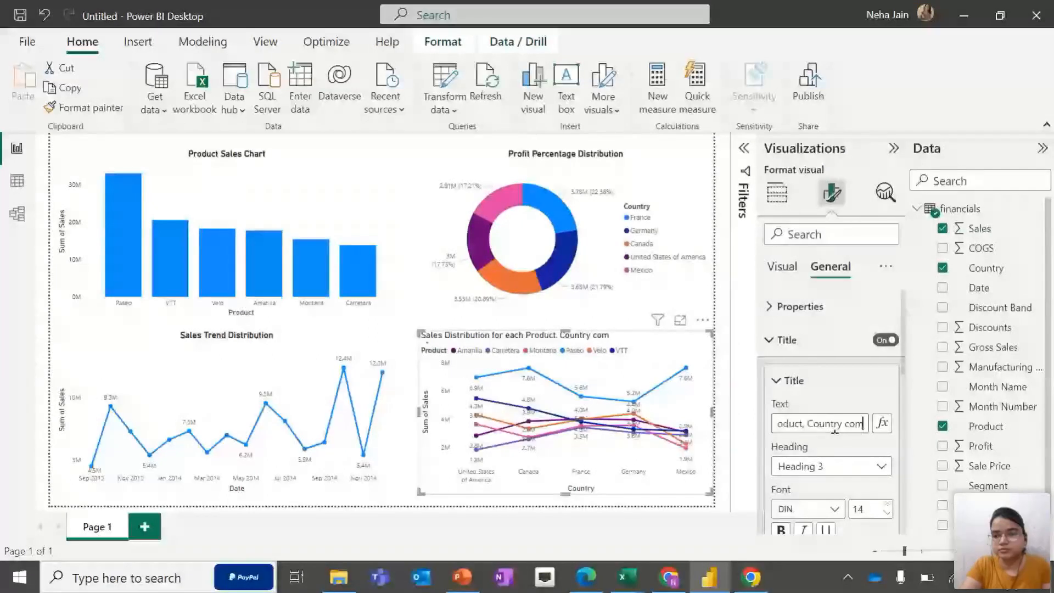
{"action": "type", "text": "bination"}
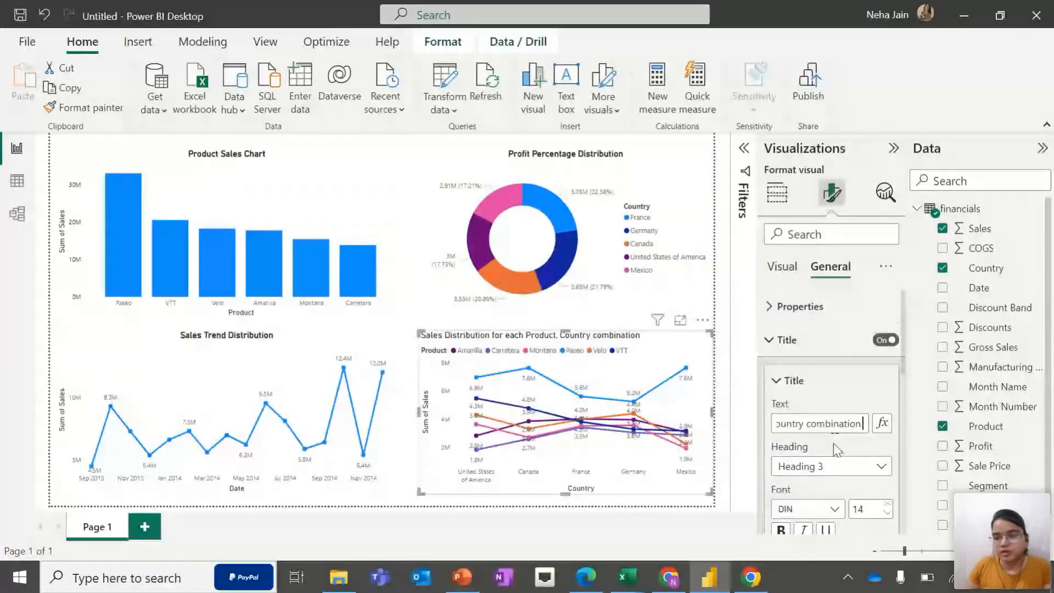
Bold the second line chart's title and collapse the Visualizations pane
{"action": "scroll", "coordinate": [832, 433], "scroll_direction": "down", "scroll_amount": 1}
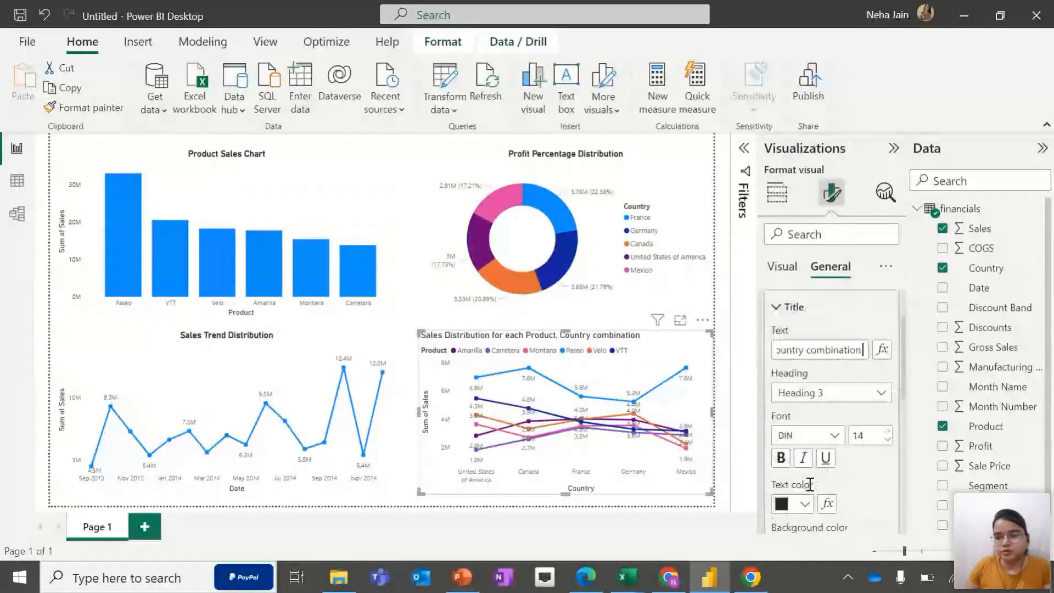
{"action": "left_click", "coordinate": [780, 458]}
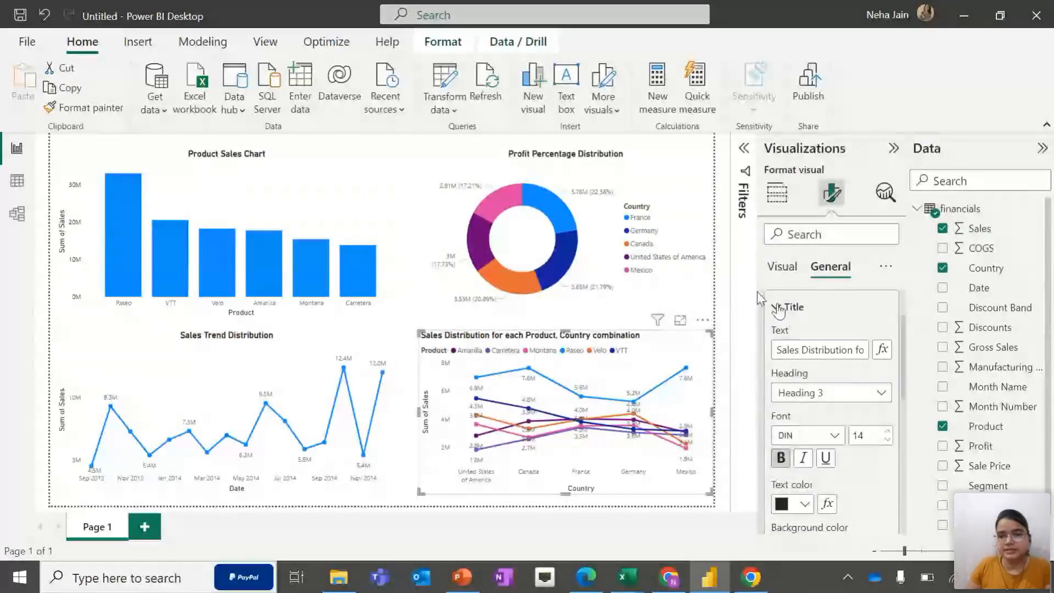
{"action": "left_click", "coordinate": [783, 266]}
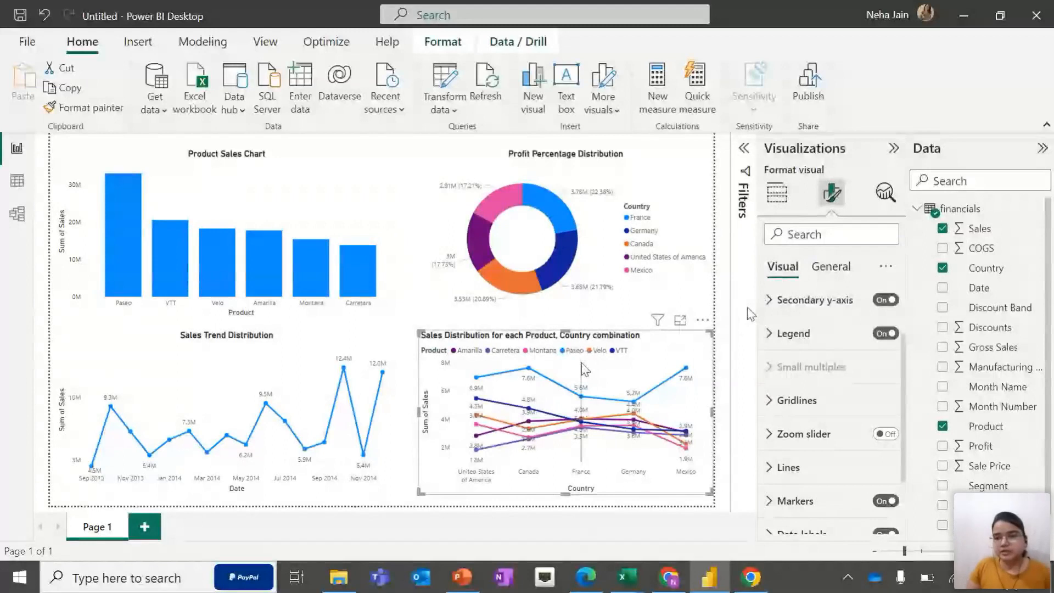
{"action": "left_click", "coordinate": [785, 206]}
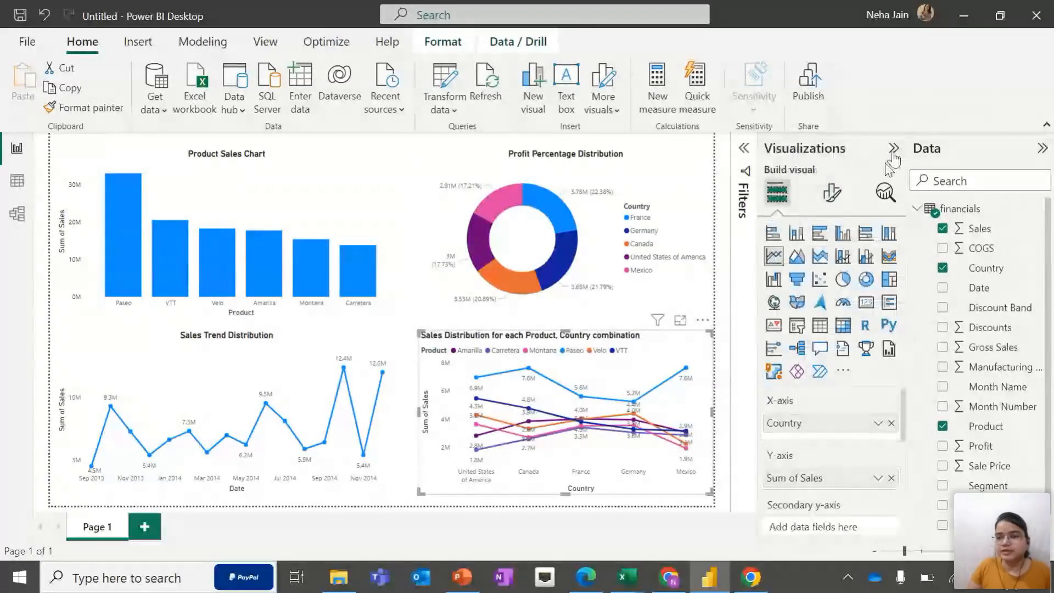
{"action": "left_click", "coordinate": [893, 151]}
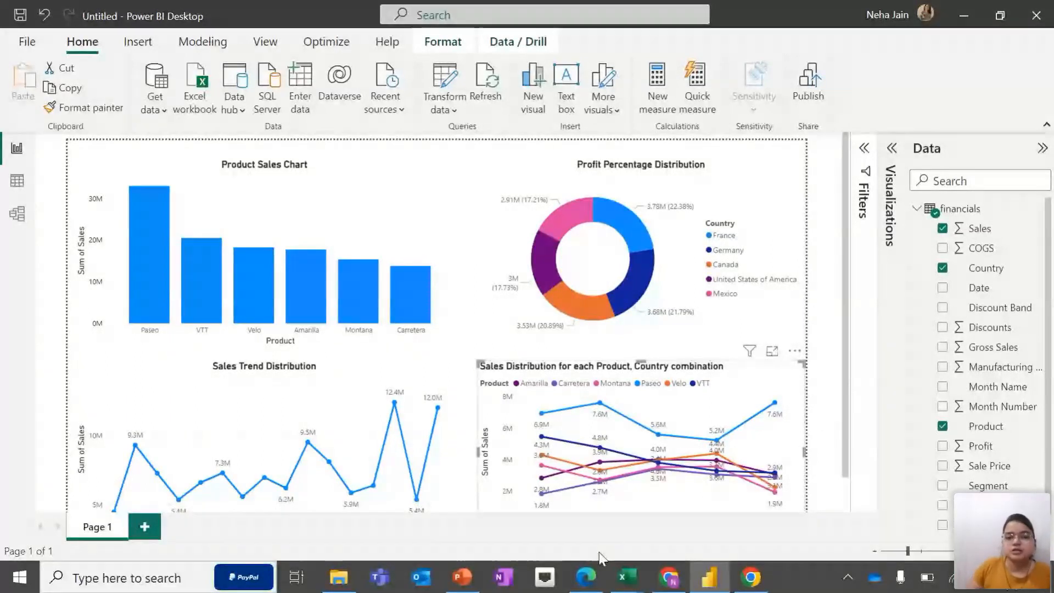
Deselect the chart and inspect the finished report's visuals by hovering over bars, donut slices and line points to read their tooltips
{"action": "left_click", "coordinate": [817, 357]}
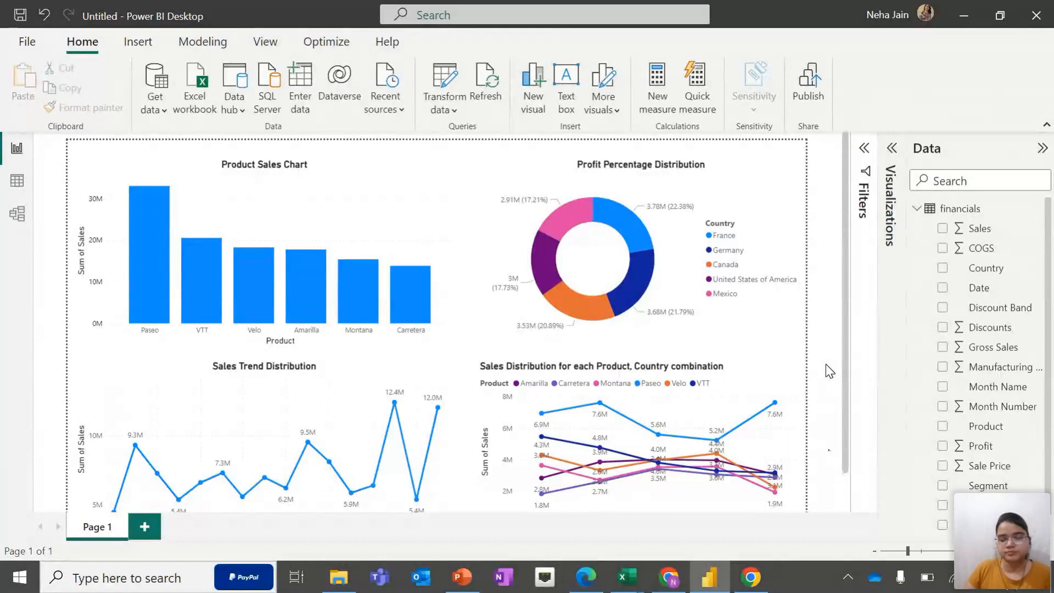
{"action": "mouse_move", "coordinate": [815, 391]}
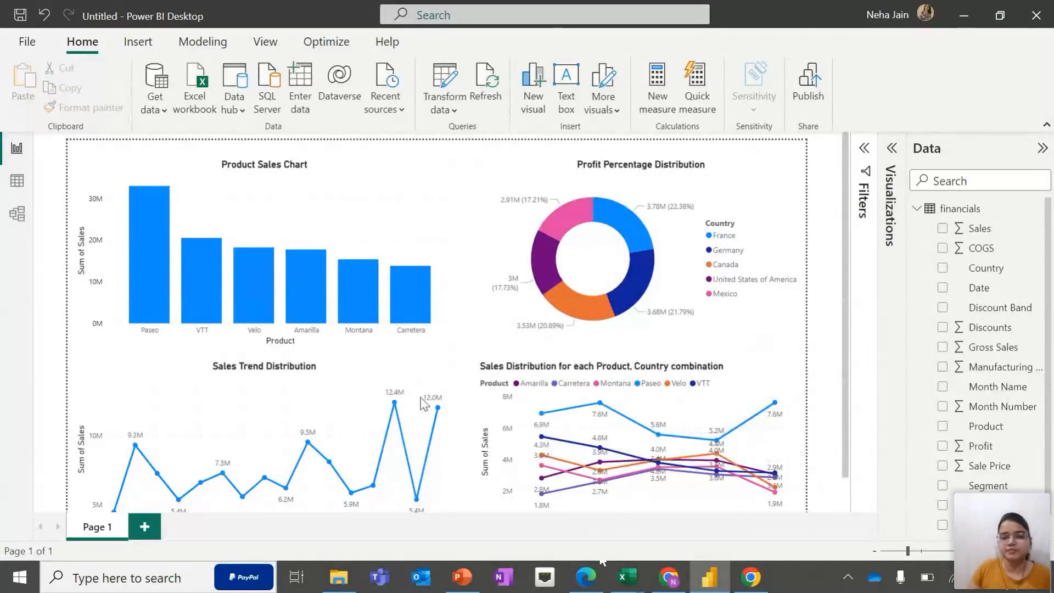
{"action": "mouse_move", "coordinate": [391, 255]}
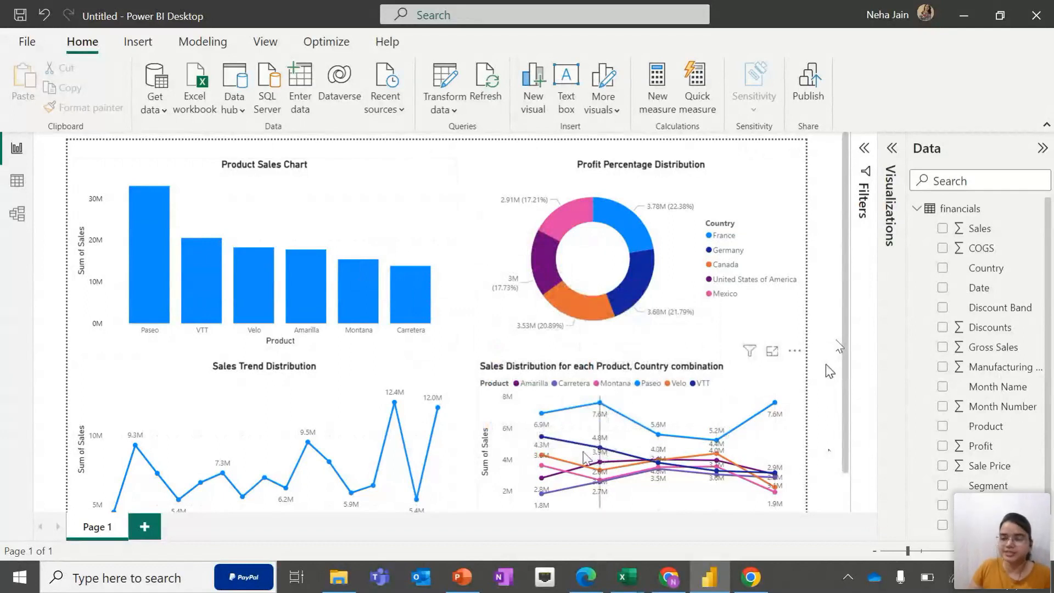
{"action": "mouse_move", "coordinate": [602, 460]}
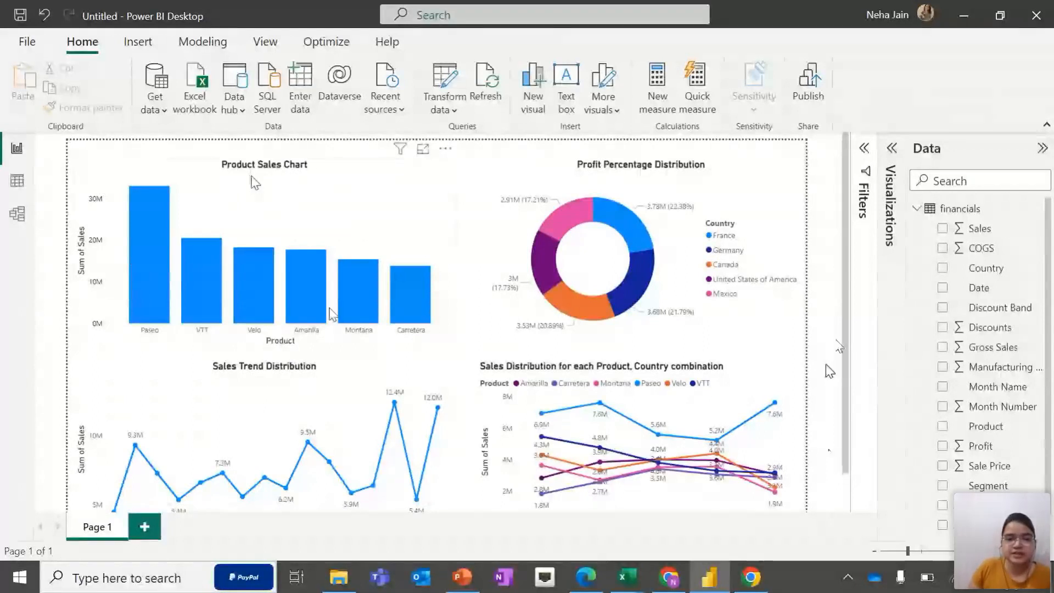
{"action": "mouse_move", "coordinate": [155, 278]}
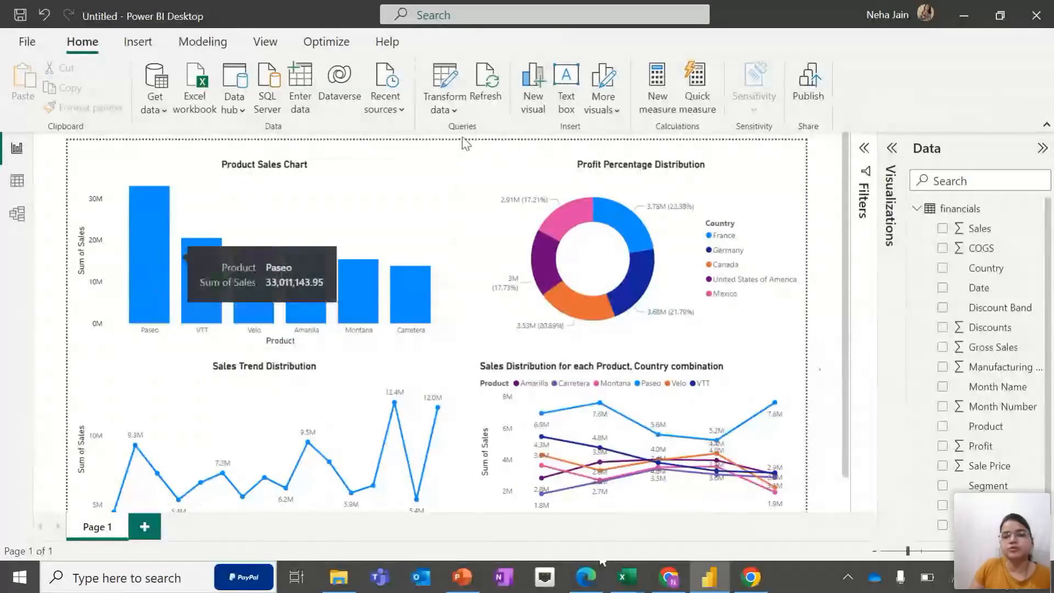
{"action": "mouse_move", "coordinate": [633, 228]}
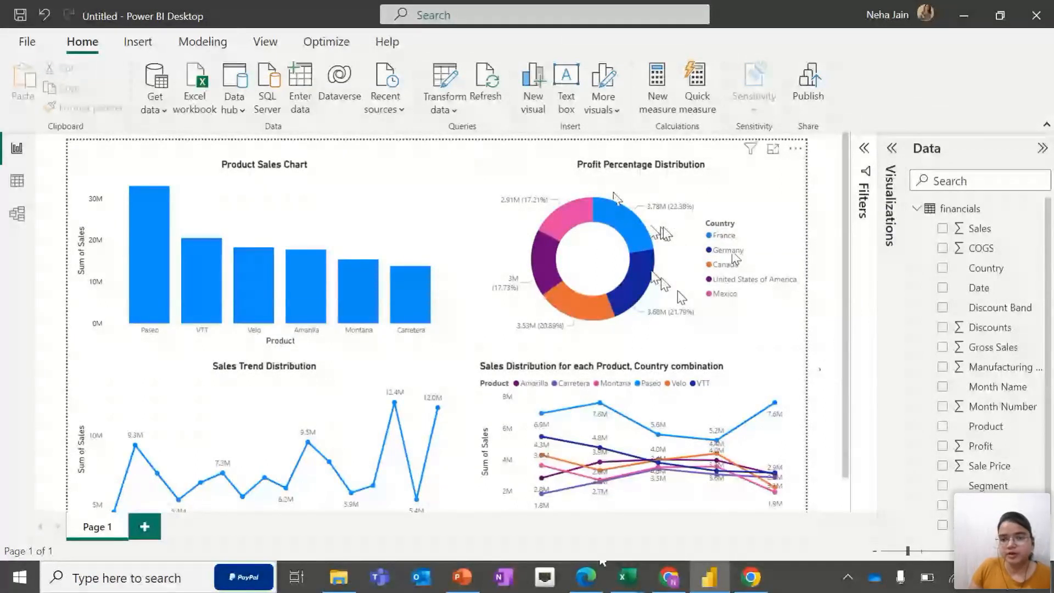
{"action": "scroll", "coordinate": [680, 225], "scroll_direction": "down", "scroll_amount": 2}
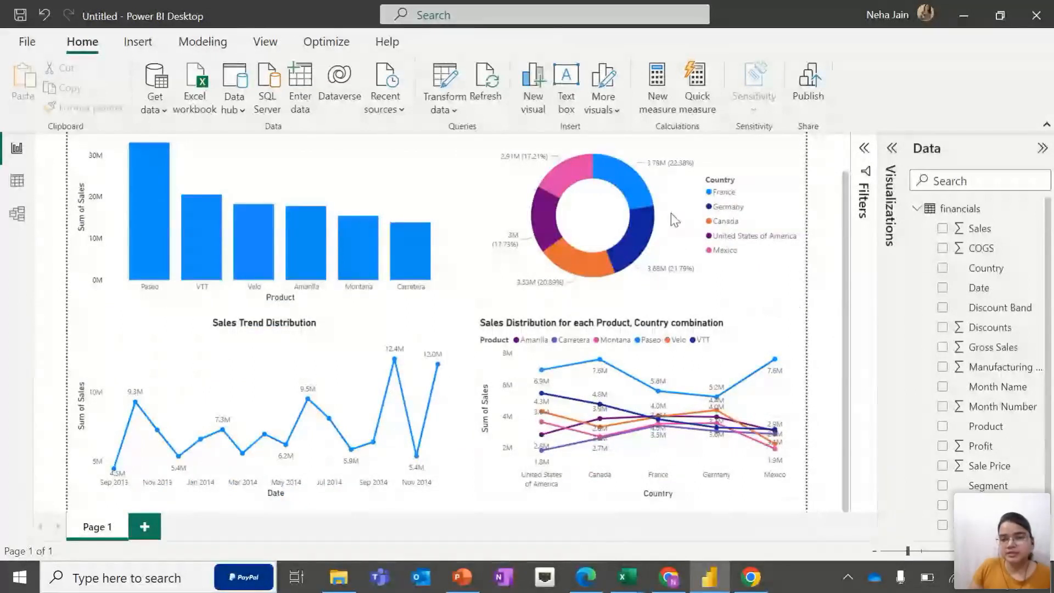
{"action": "mouse_move", "coordinate": [703, 447]}
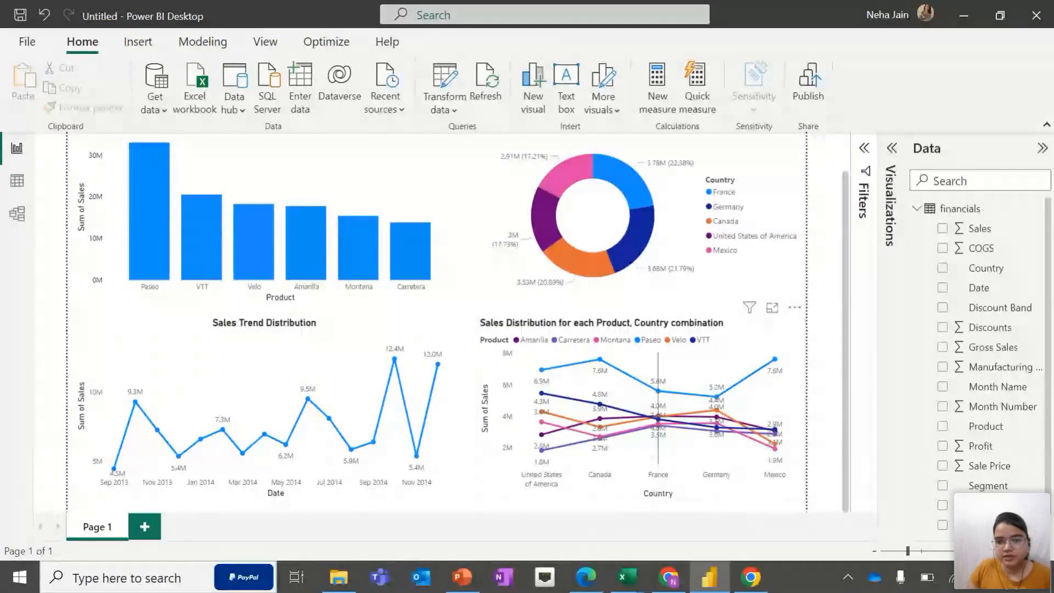
{"action": "mouse_move", "coordinate": [661, 439]}
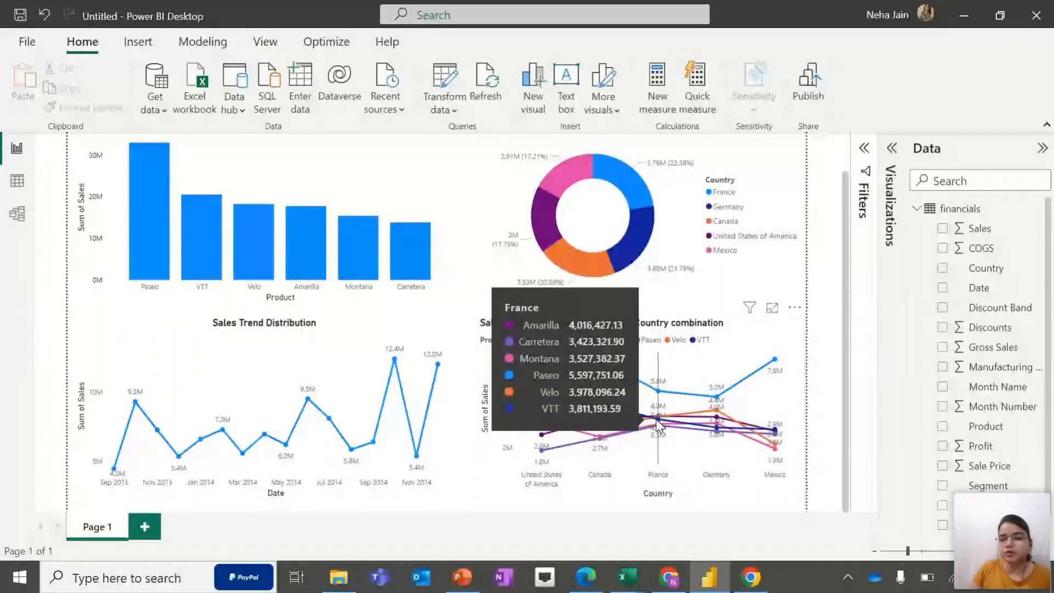
{"action": "mouse_move", "coordinate": [699, 419]}
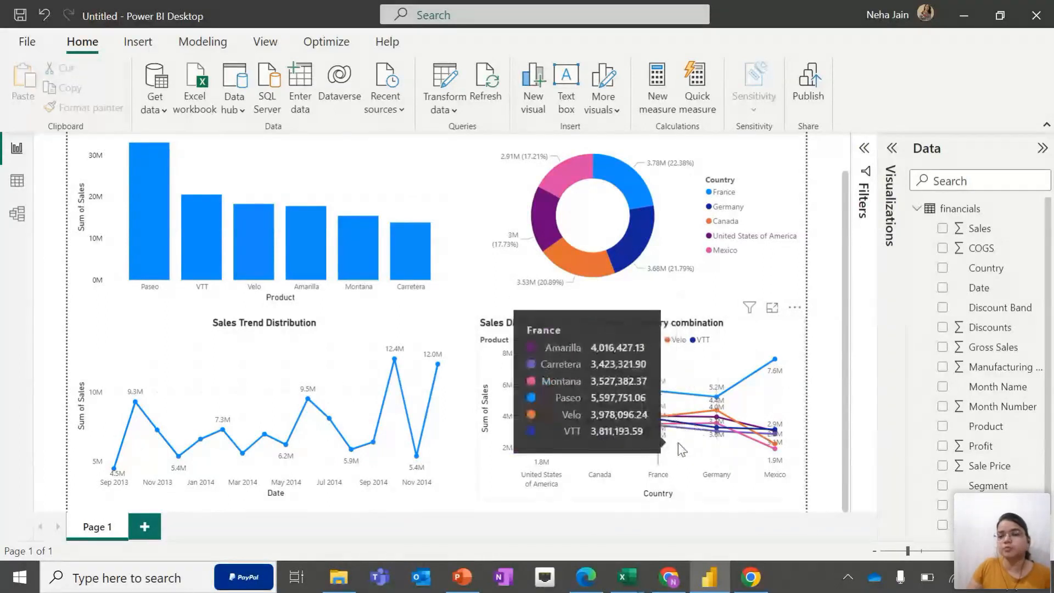
{"action": "mouse_move", "coordinate": [726, 432]}
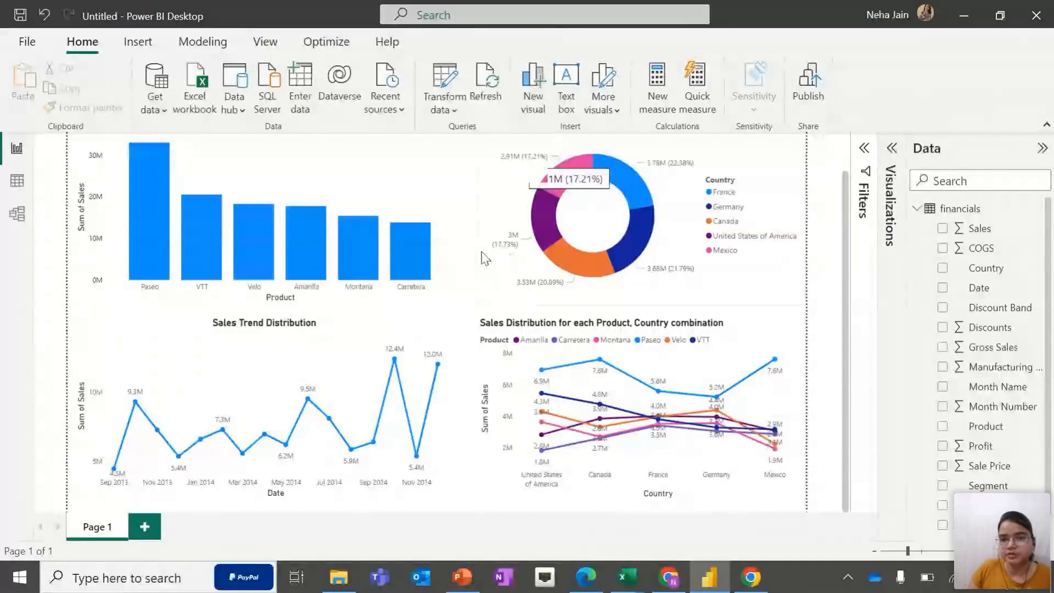
{"action": "mouse_move", "coordinate": [784, 459]}
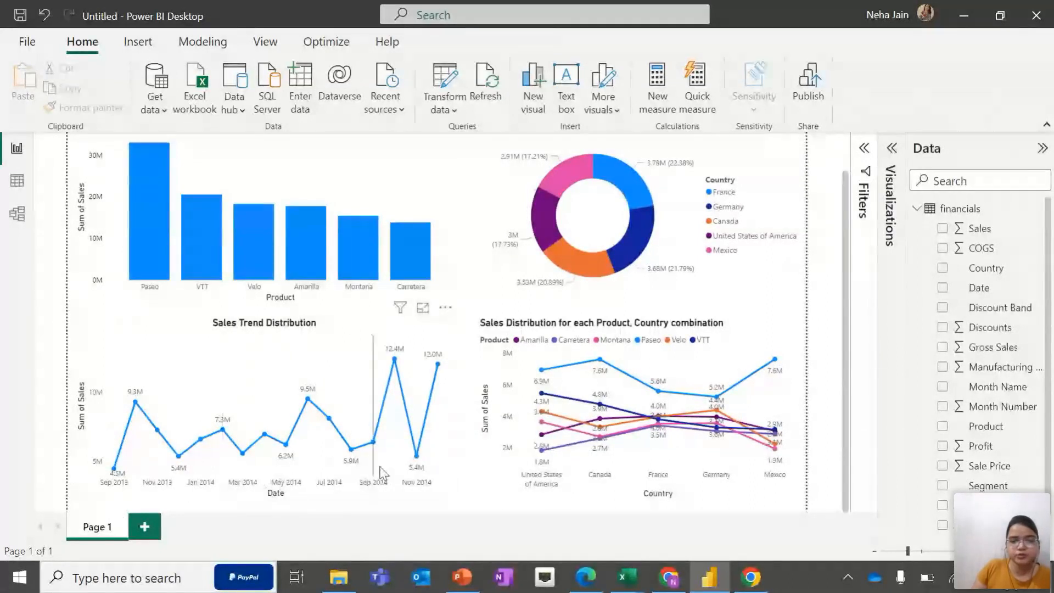
{"action": "mouse_move", "coordinate": [383, 472]}
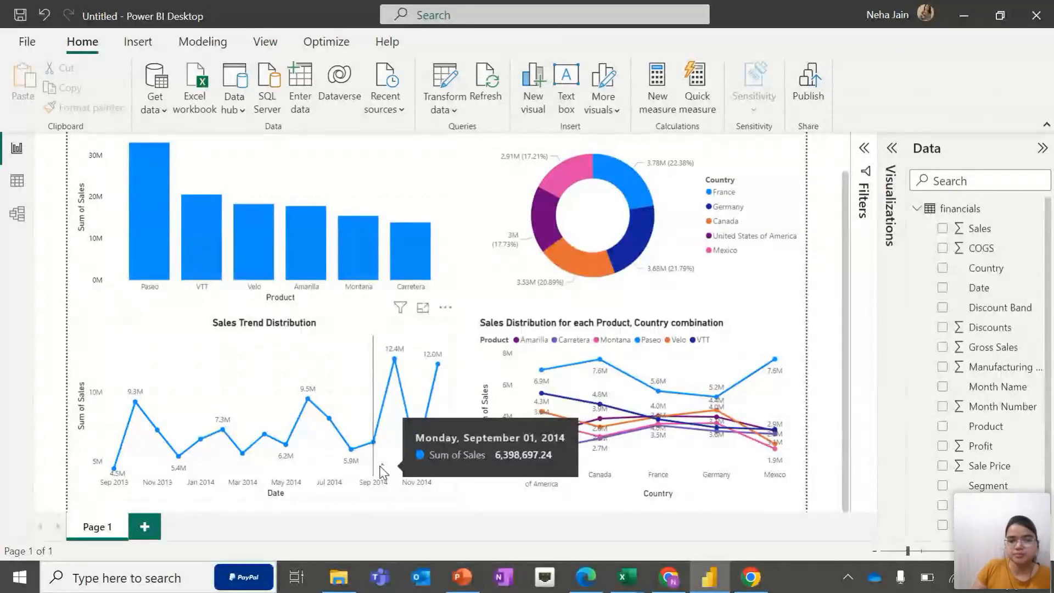
{"action": "mouse_move", "coordinate": [405, 439]}
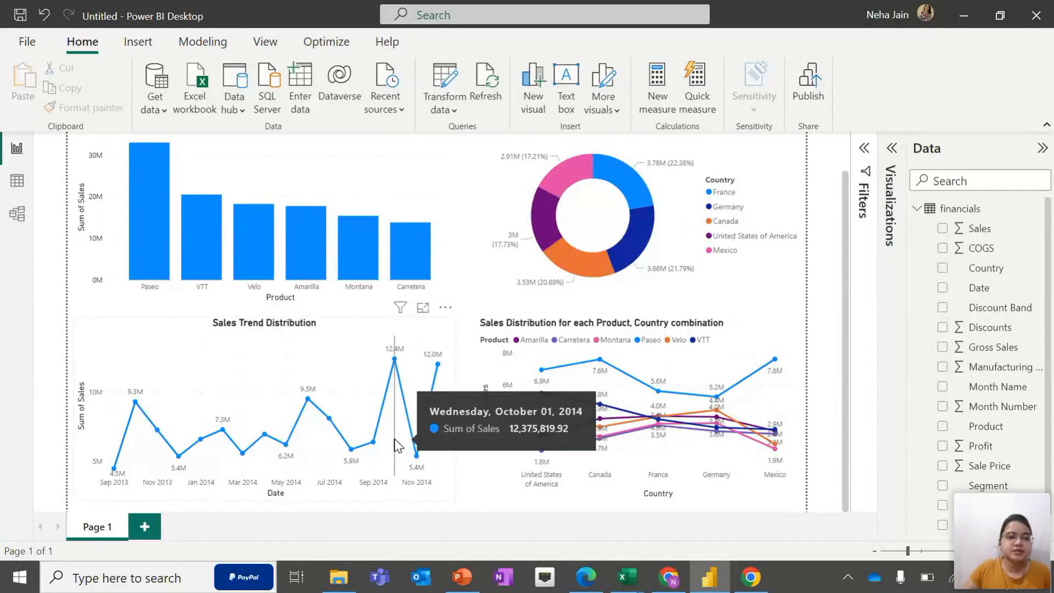
Switch to the data view to glance at the financials table and return to the report view
{"action": "left_click", "coordinate": [23, 186]}
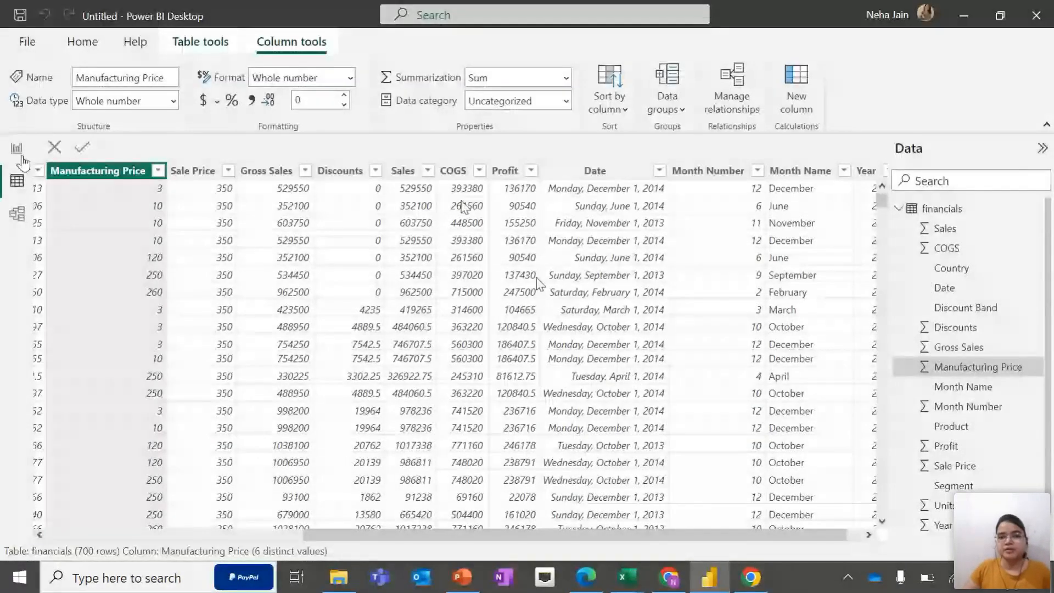
{"action": "left_click", "coordinate": [20, 157]}
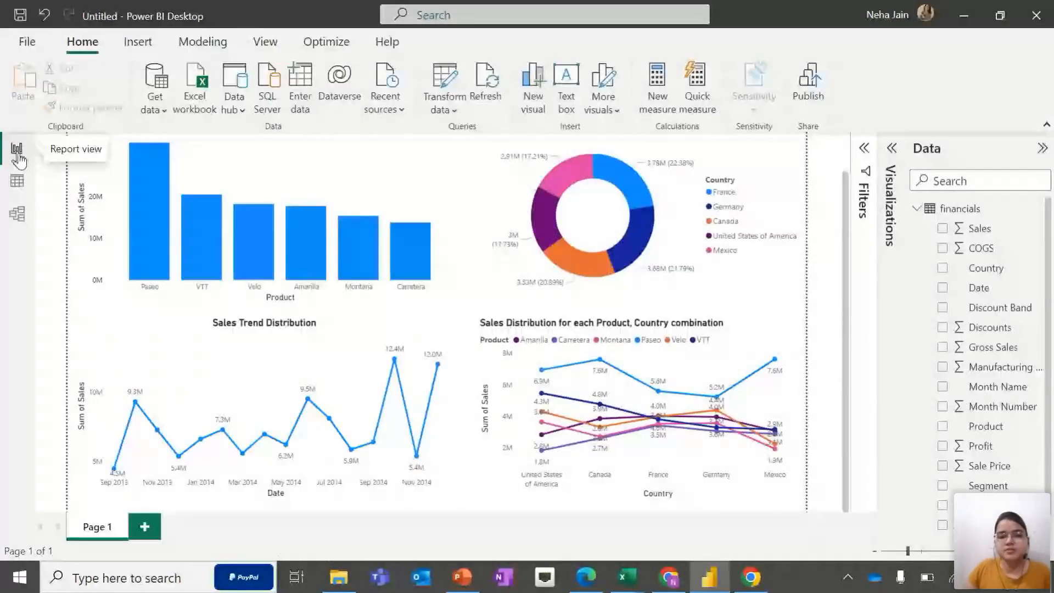
{"action": "scroll", "coordinate": [488, 157], "scroll_direction": "up", "scroll_amount": 2}
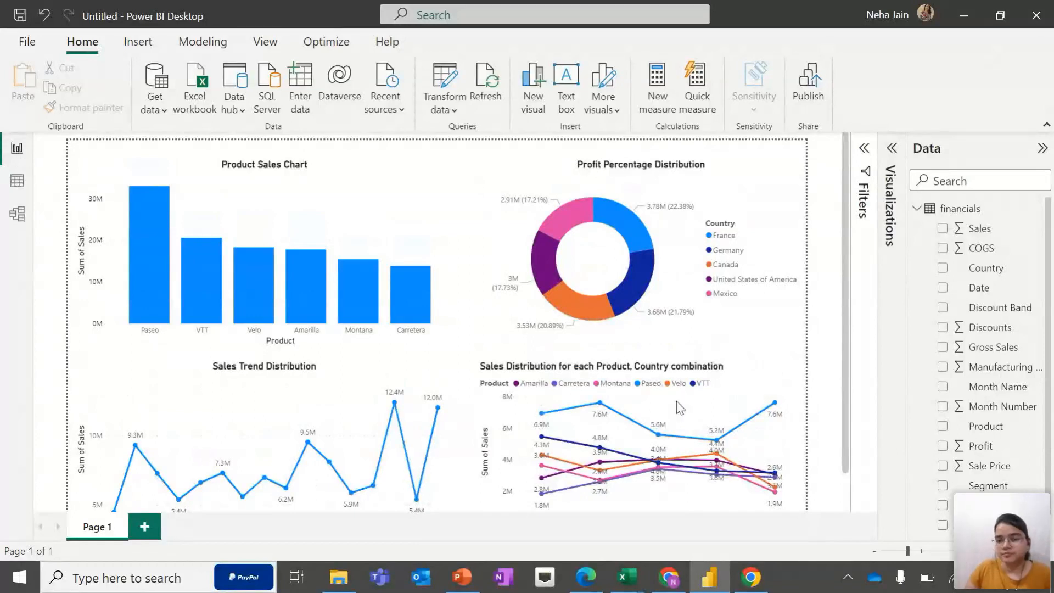
{"action": "left_click", "coordinate": [751, 577]}
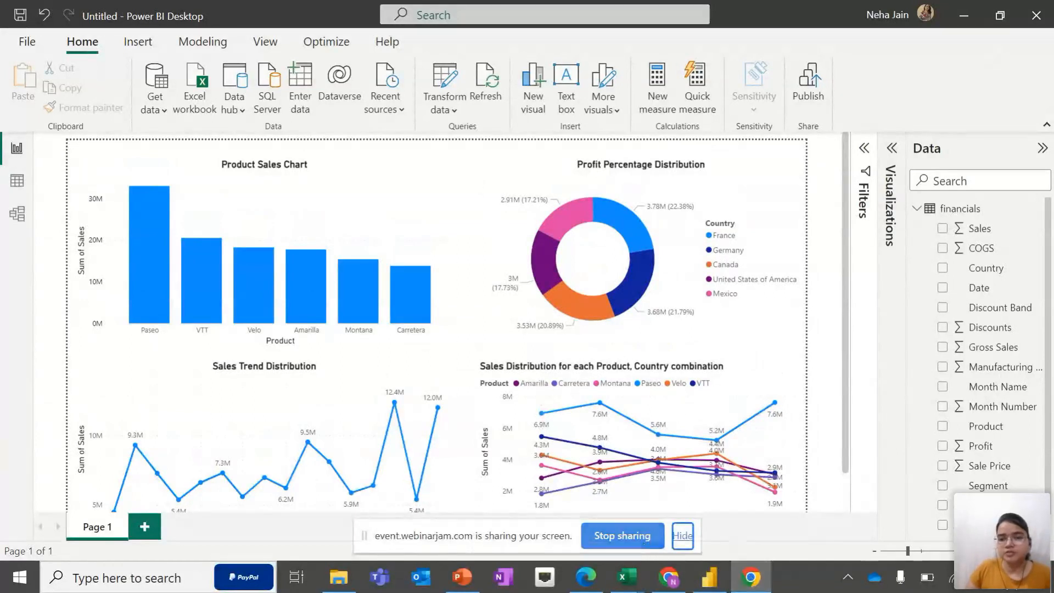